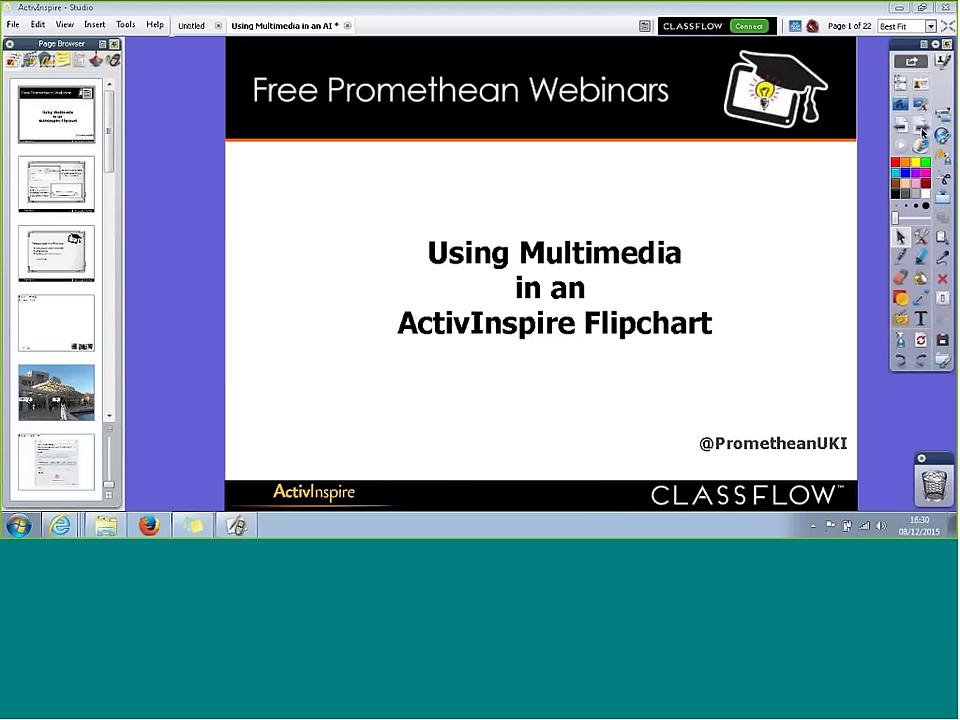
Step: Advance the flipchart from the title page to page 4, the Insert - Media and Camera Tool page
click(922, 131)
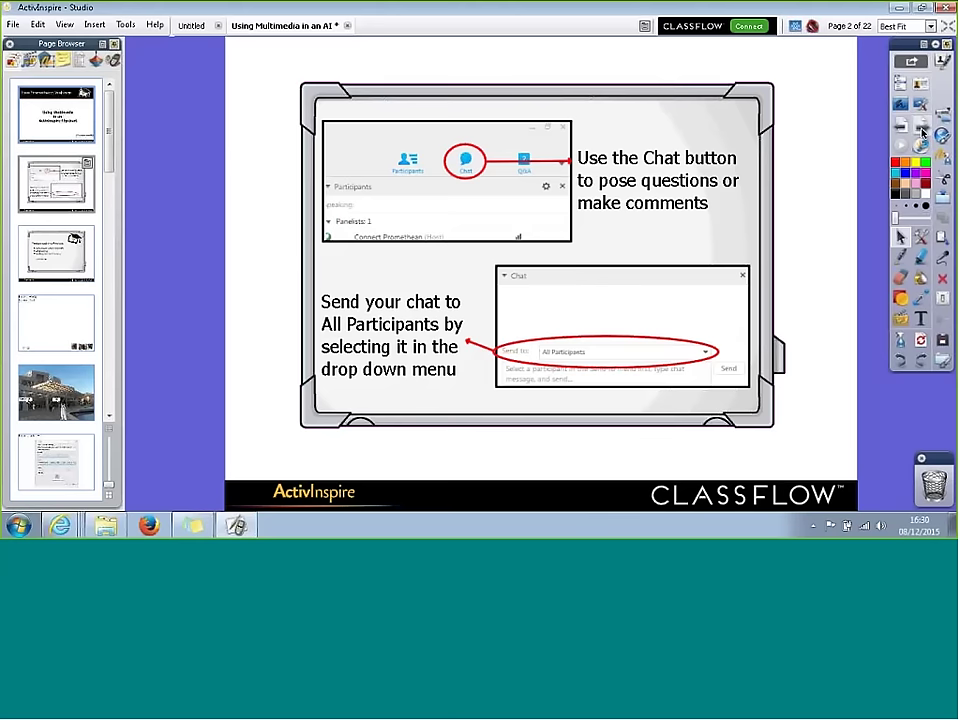
click(922, 131)
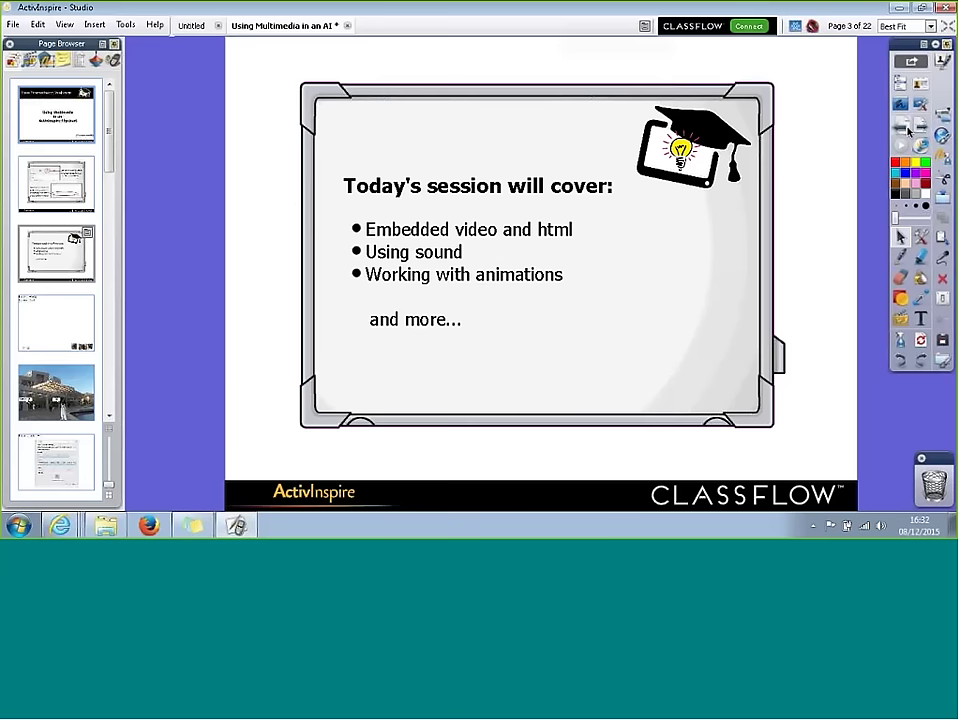
click(906, 125)
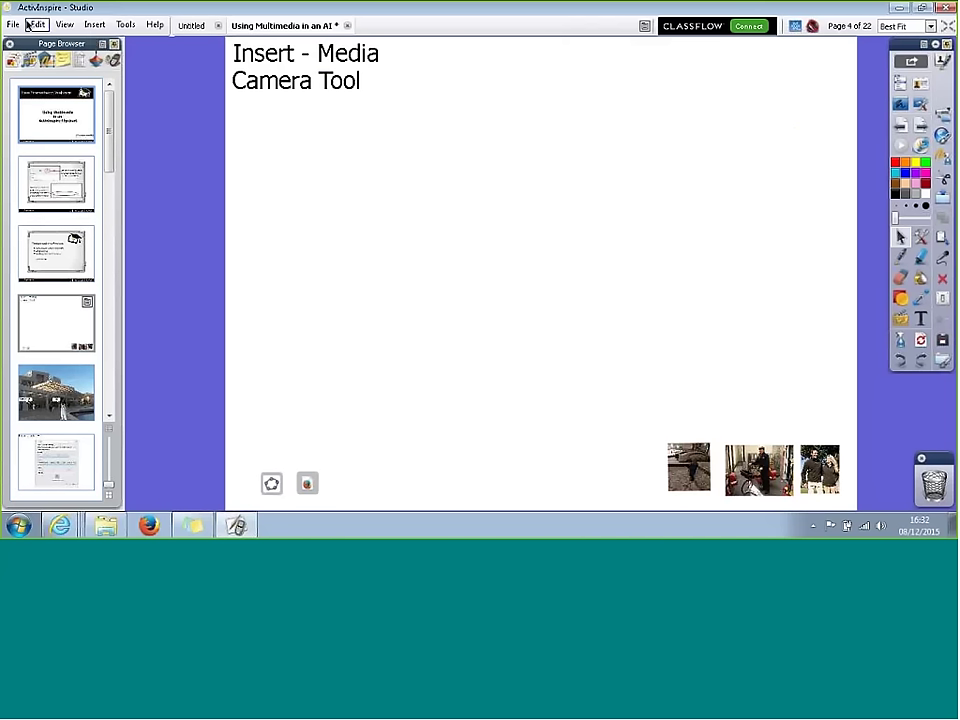
click(95, 25)
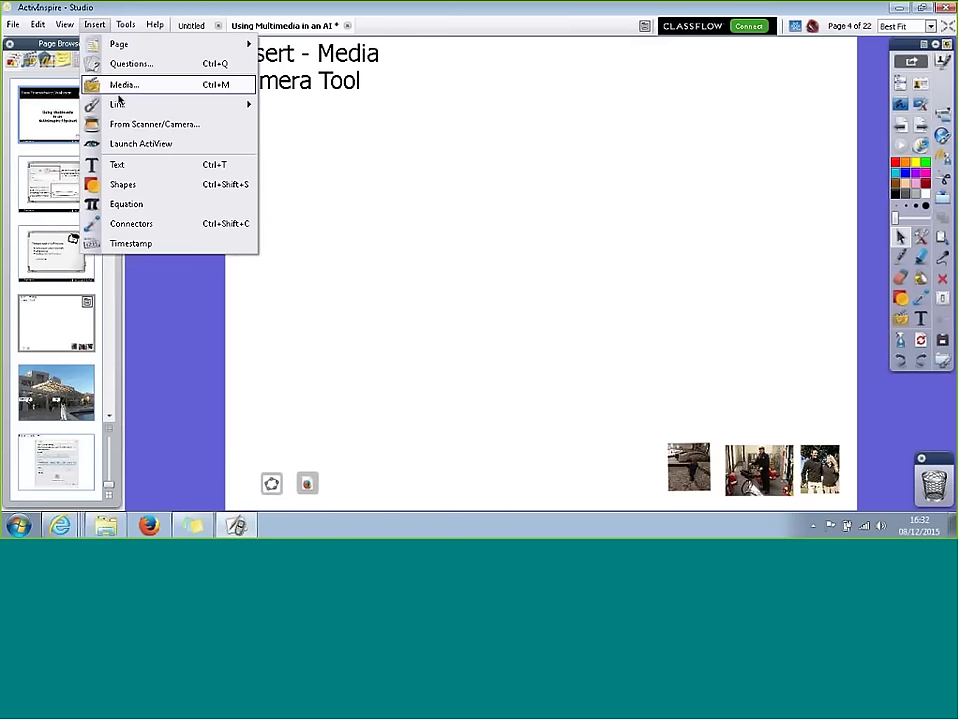
mouse_move(112, 107)
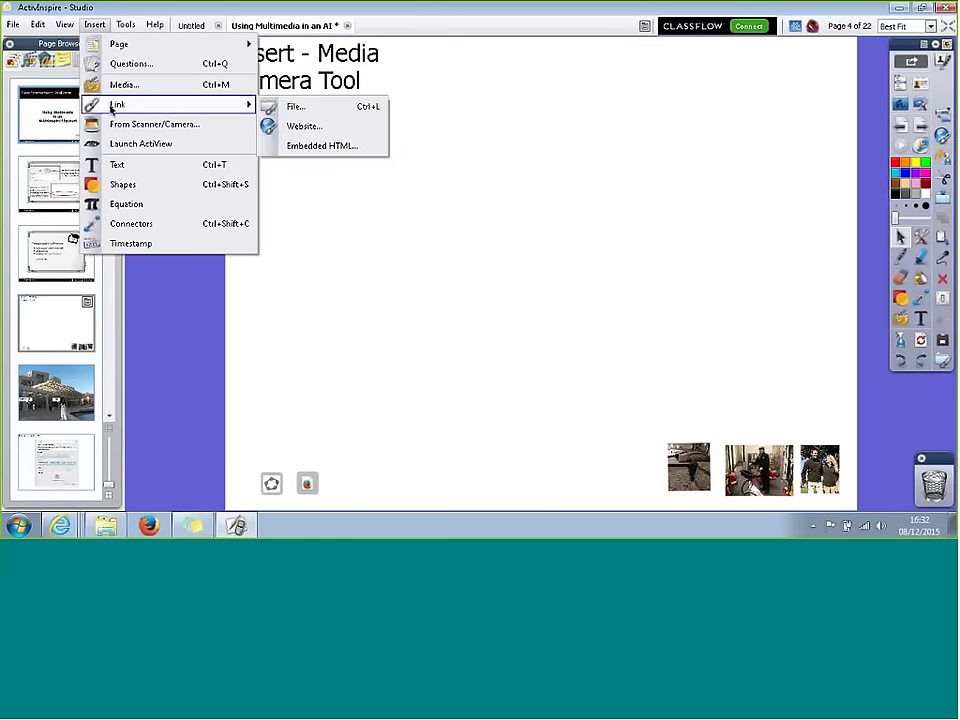
click(760, 125)
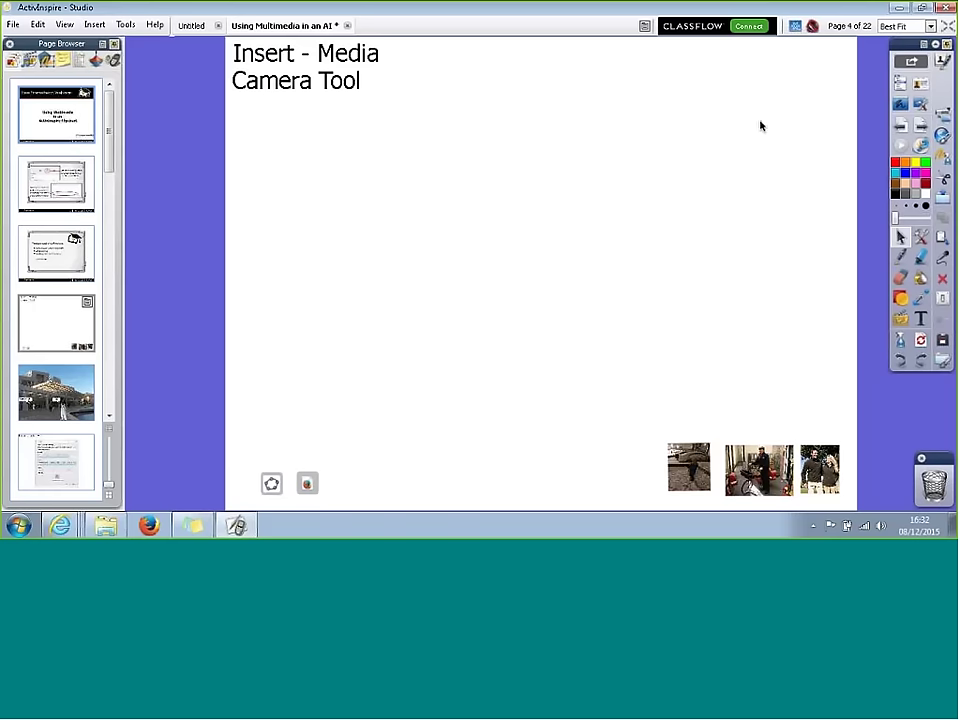
click(902, 91)
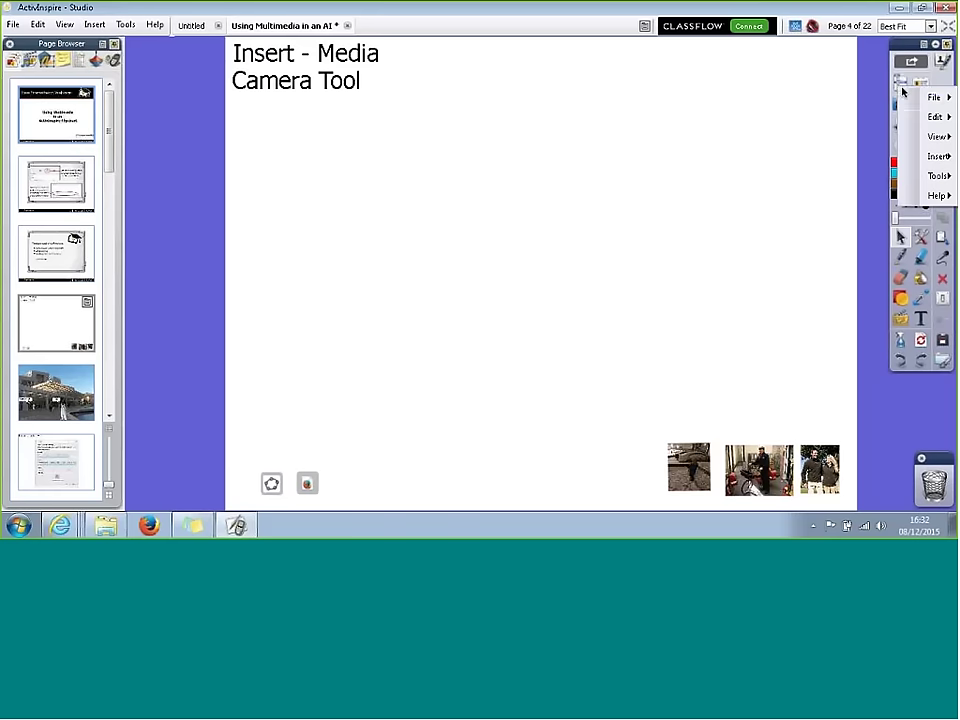
mouse_move(909, 156)
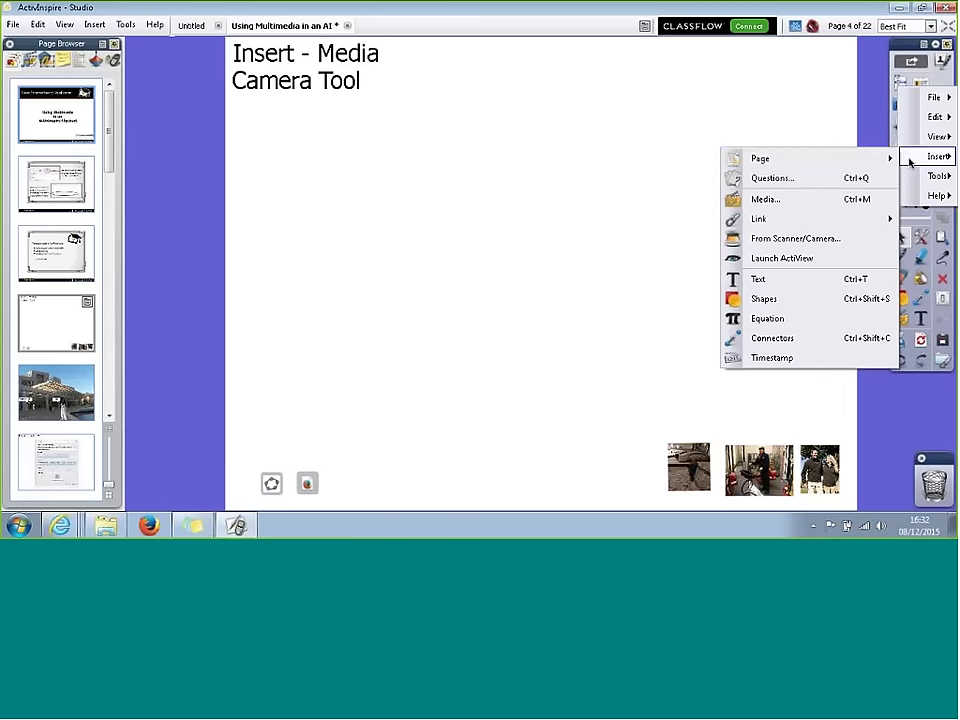
mouse_move(752, 228)
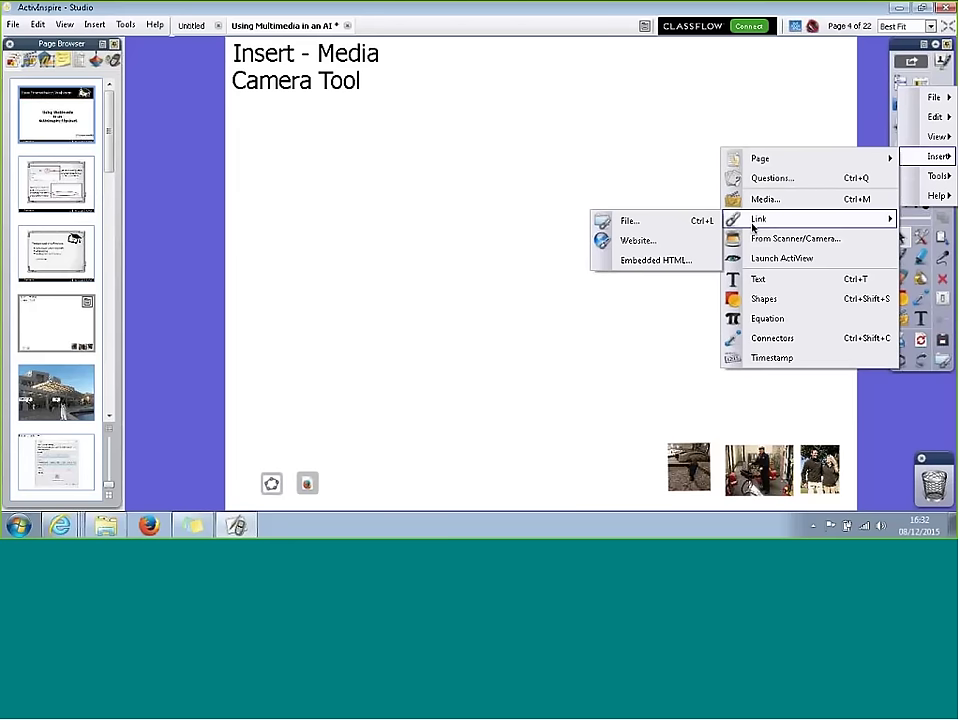
click(573, 75)
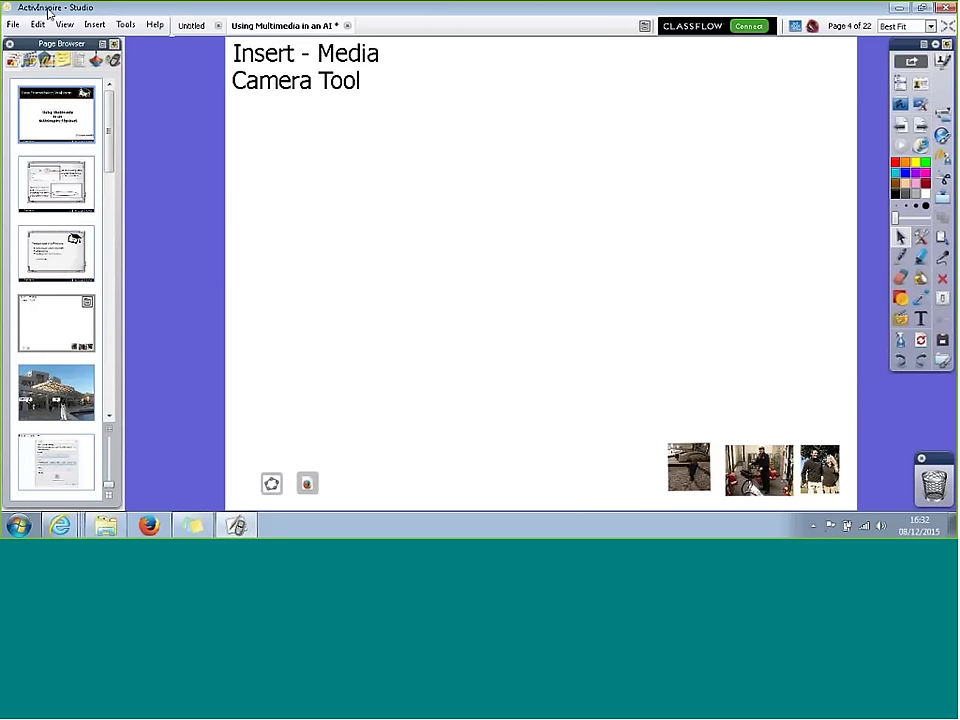
Step: Insert the snow photo dated Dec 1st 2015 as media from the People folder inside Using Media - Videos on the Desktop
click(103, 27)
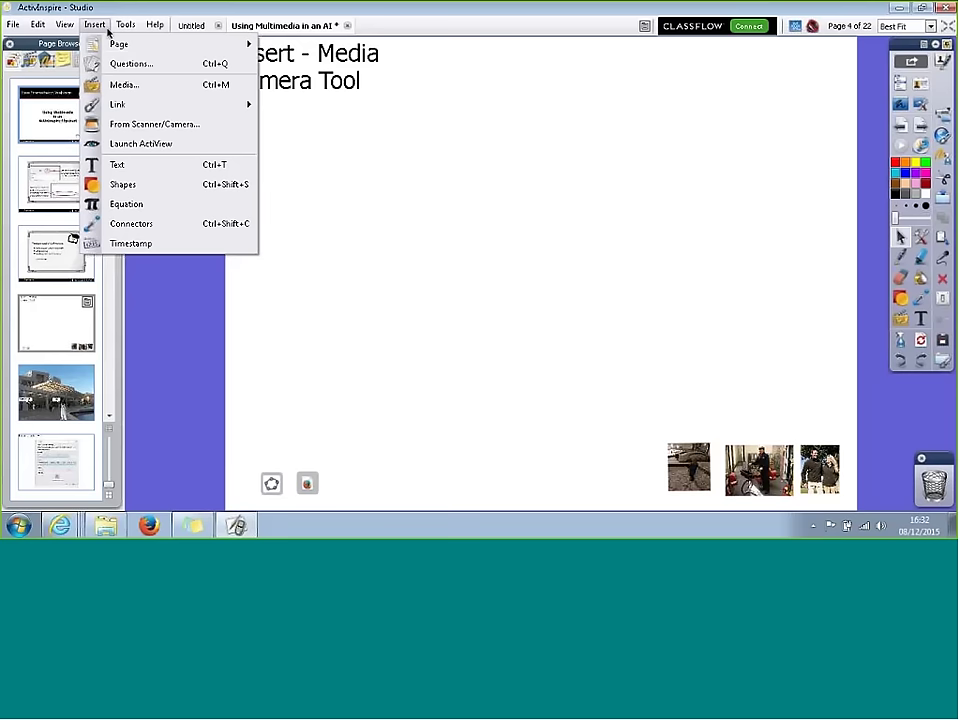
click(122, 87)
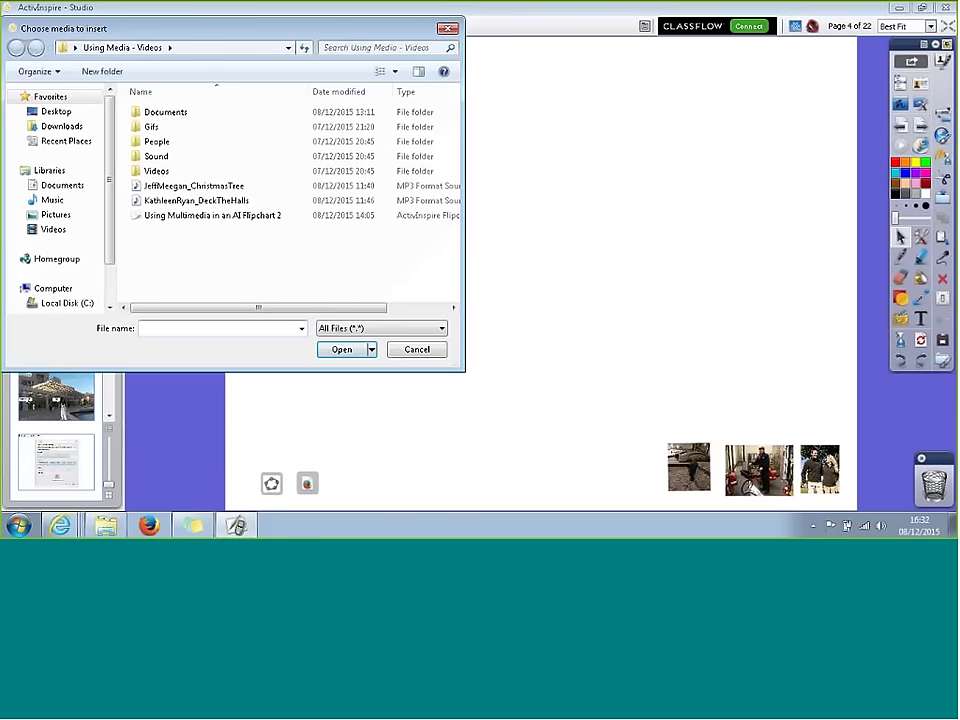
drag(146, 32, 340, 103)
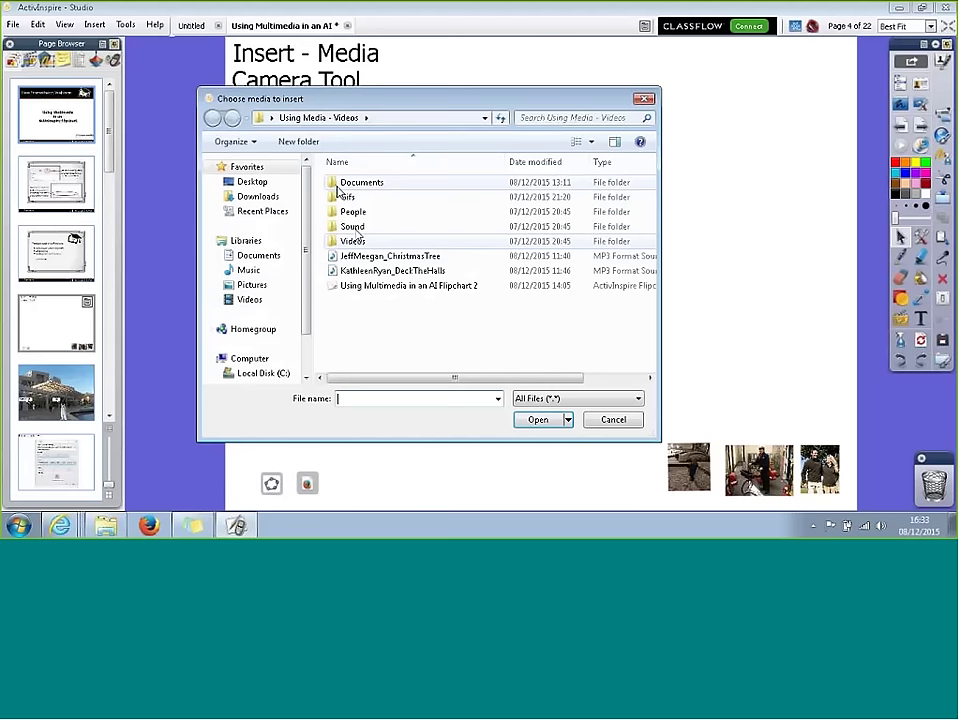
click(253, 183)
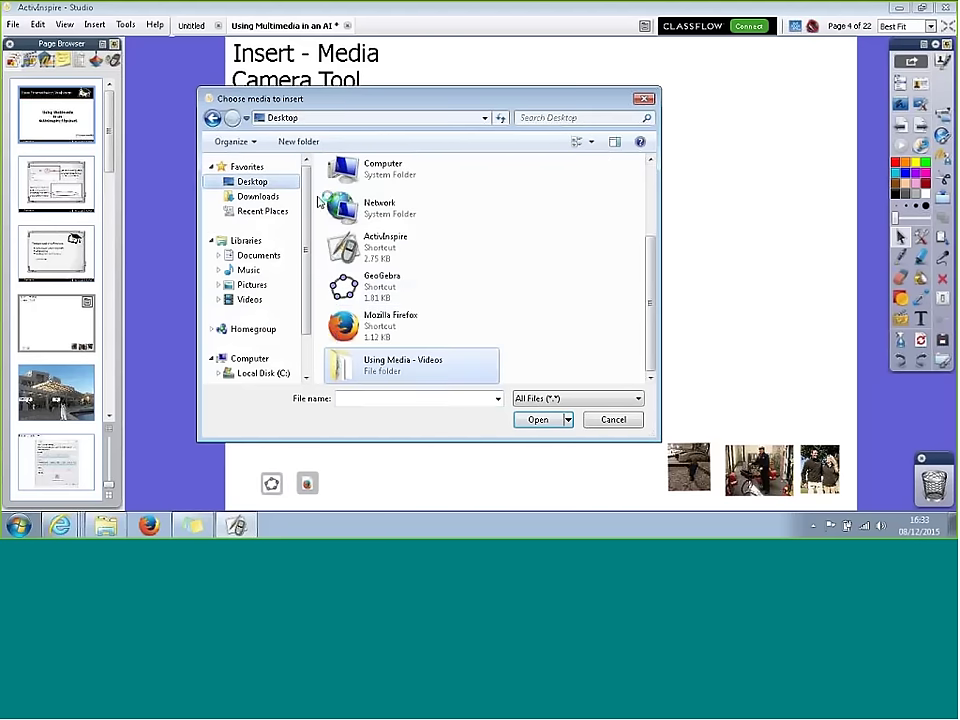
double_click(358, 373)
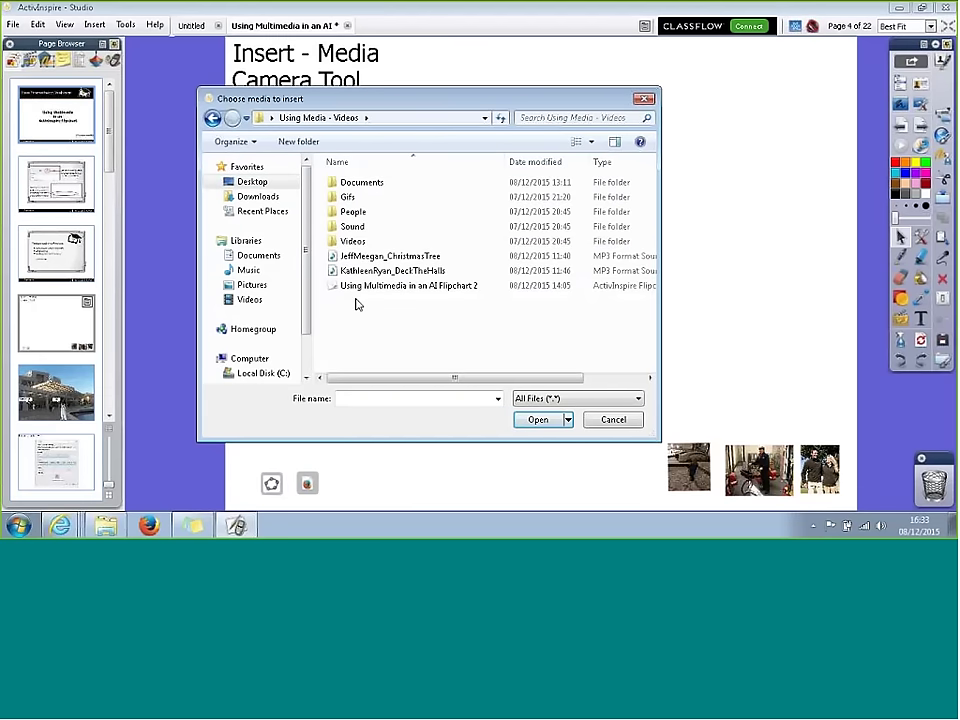
key(p)
key(Return)
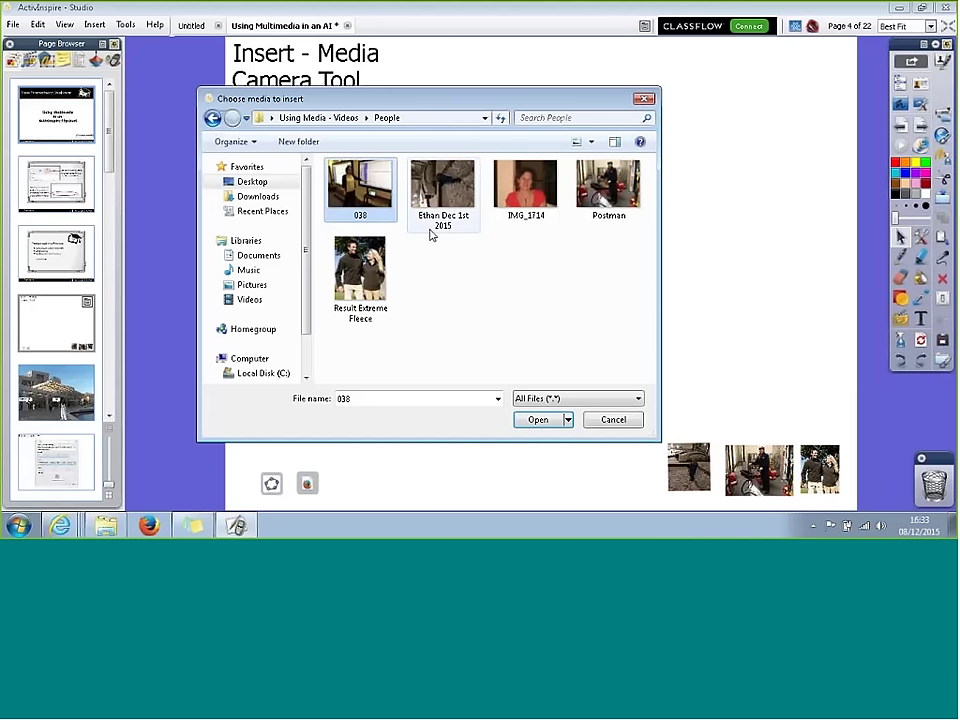
click(443, 238)
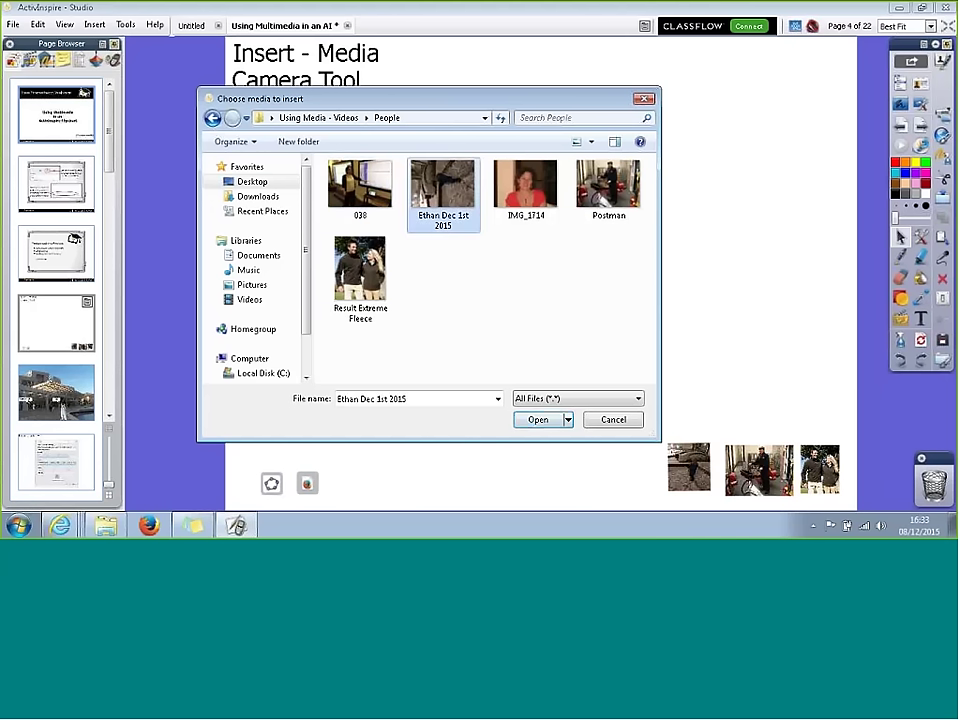
click(540, 421)
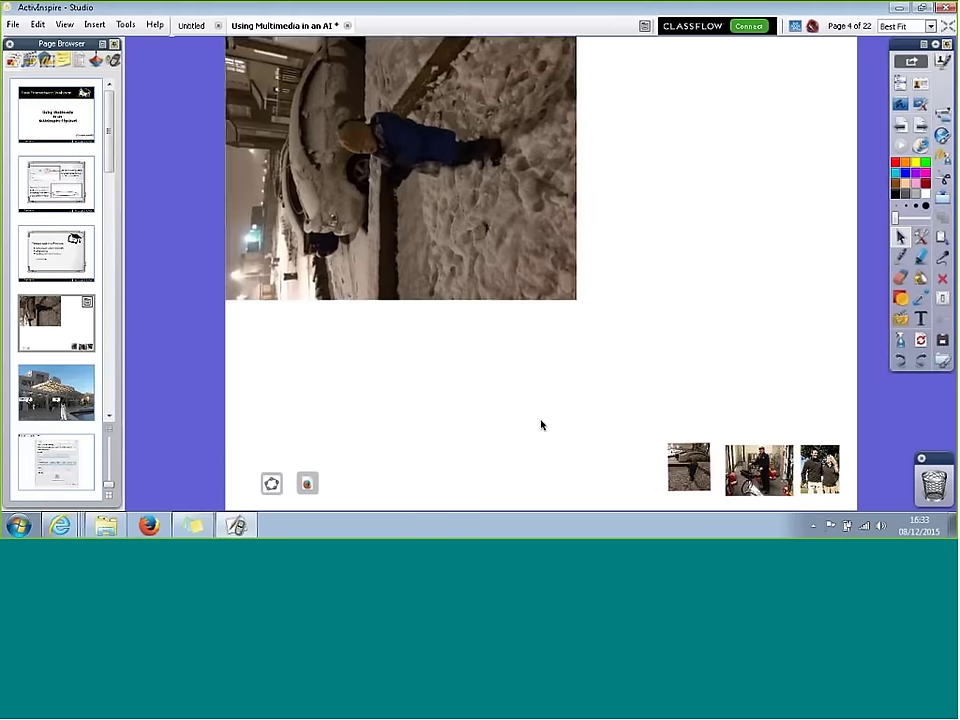
Step: Rotate the inserted snow photo upright, place it just below the page heading and enlarge it to nearly fill the page height
drag(400, 152, 476, 257)
mouse_move(508, 296)
mouse_down()
mouse_move(532, 319)
mouse_move(493, 291)
mouse_up()
drag(390, 118, 563, 216)
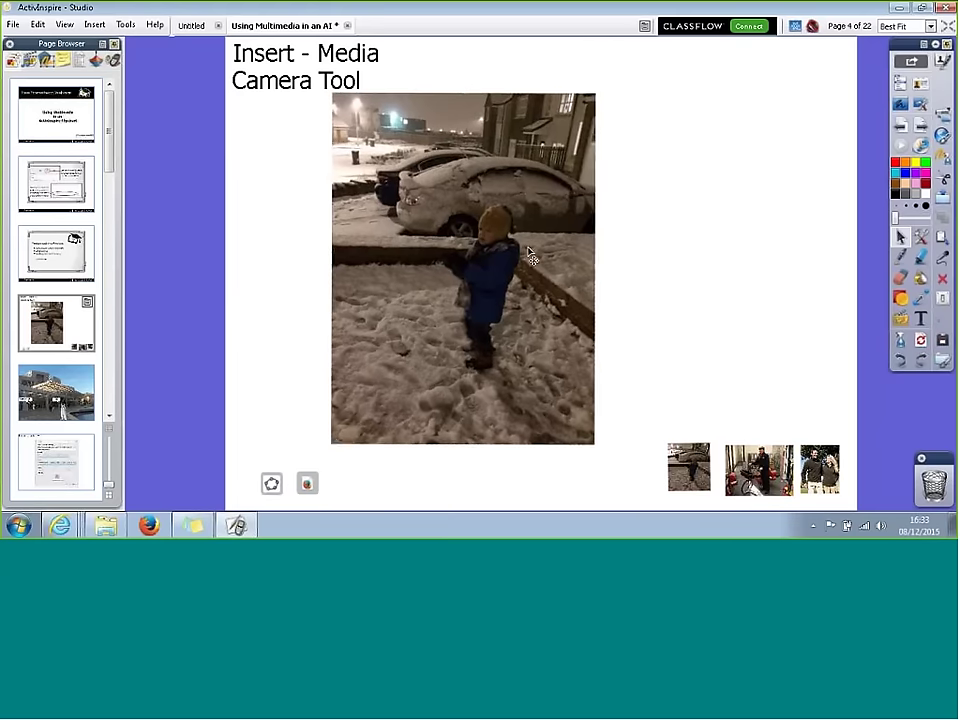
click(536, 311)
drag(593, 446, 644, 499)
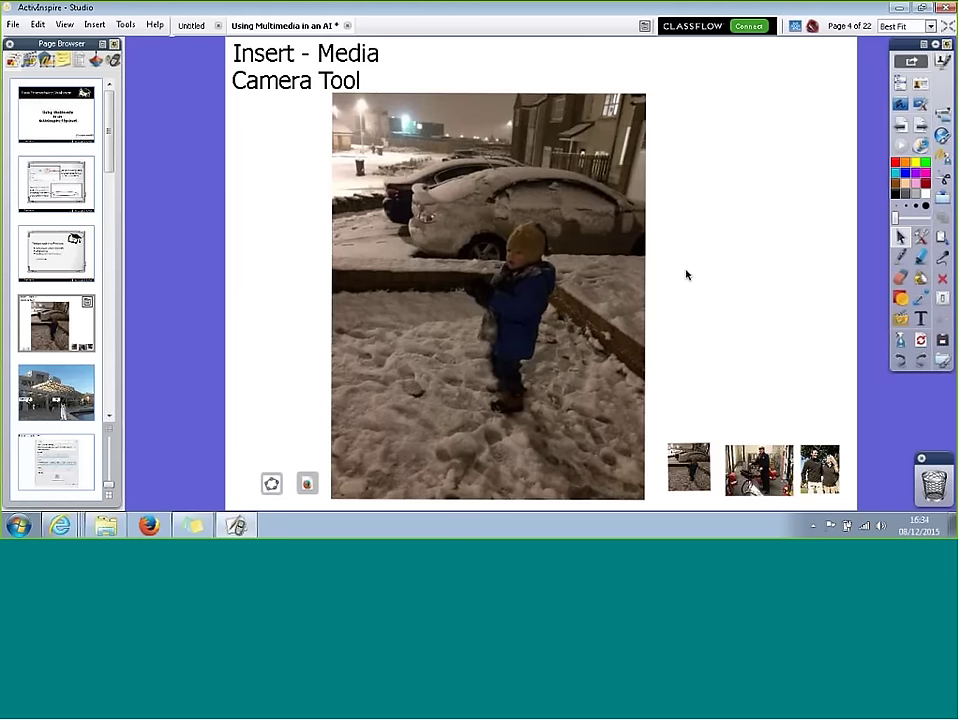
Step: Move the enlarged snow photo around the page and delete it
drag(566, 272, 514, 229)
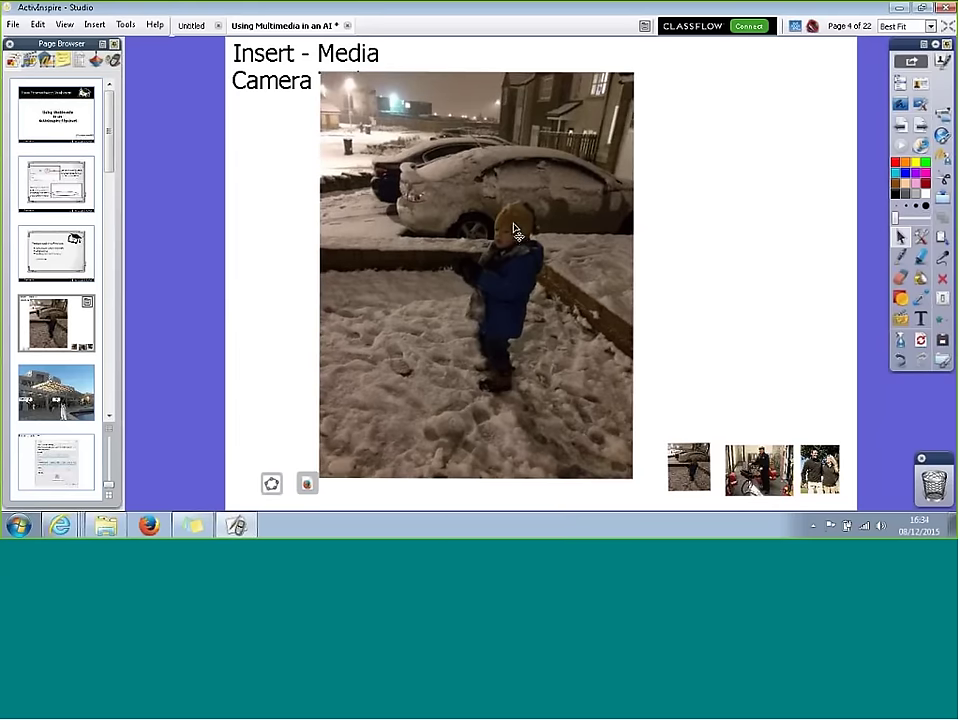
drag(514, 229, 473, 237)
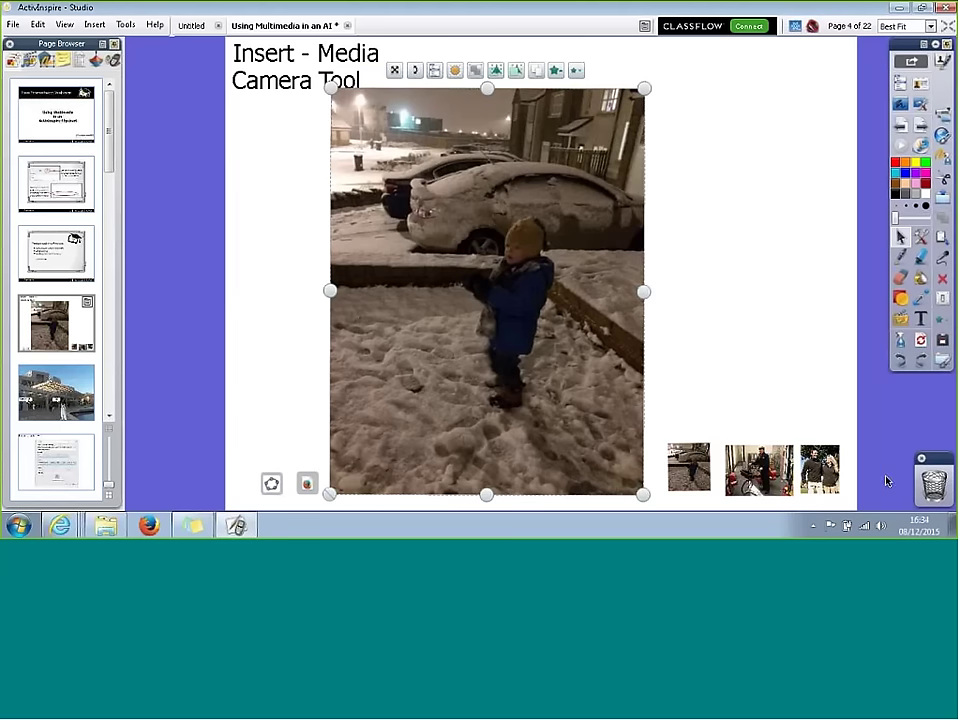
click(933, 483)
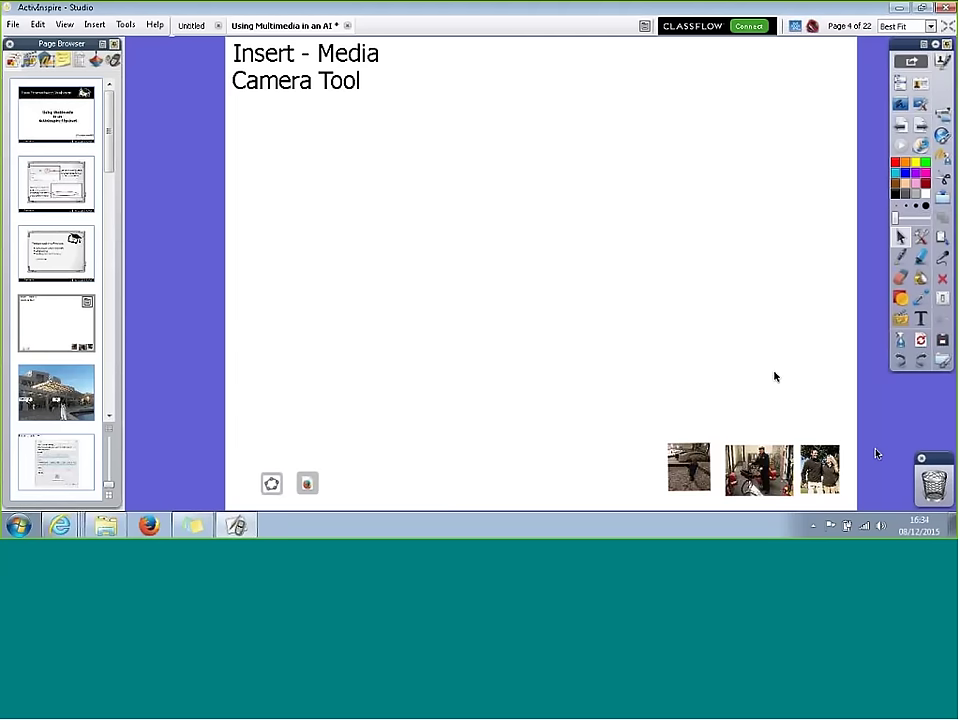
Step: Insert the flipchart file March of the Penquins fixed as media from the Documents folder inside Using Media - Videos
click(94, 24)
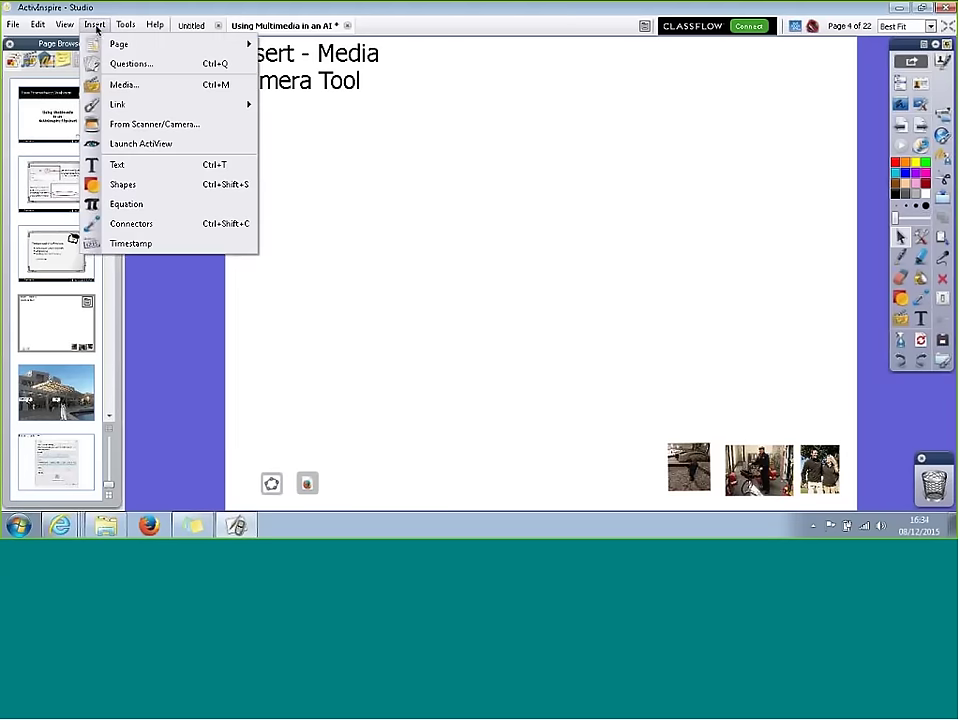
click(115, 86)
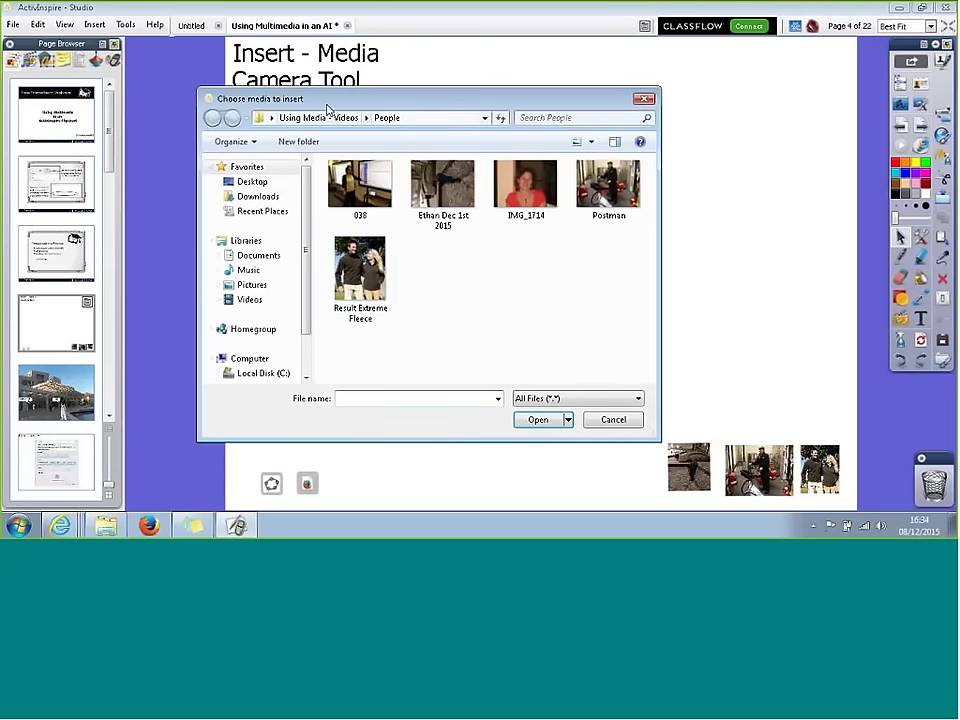
click(322, 118)
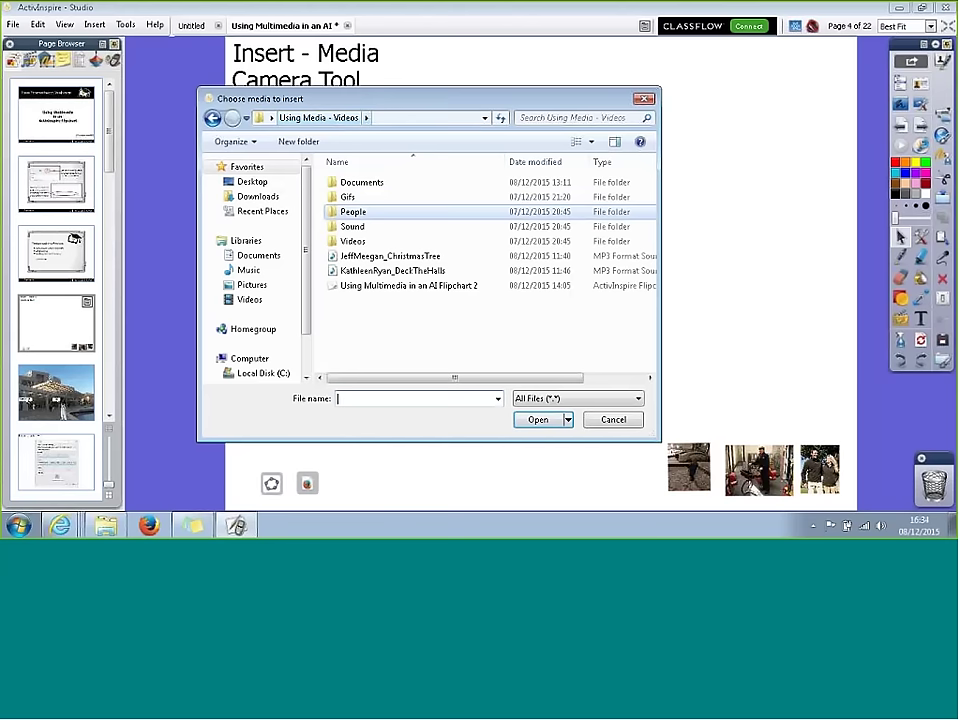
click(340, 186)
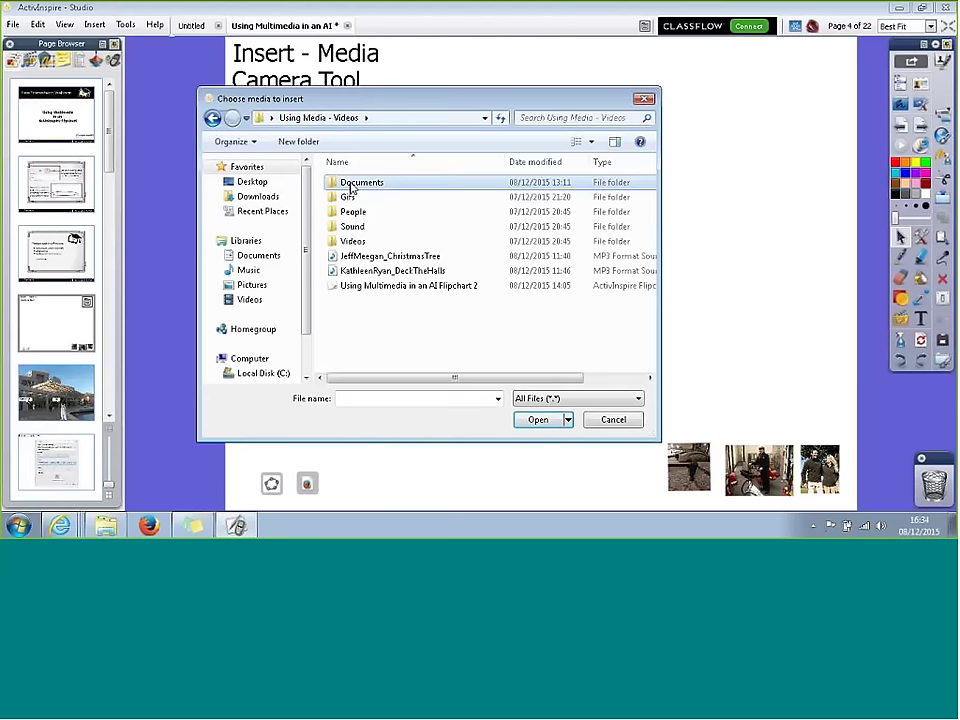
double_click(340, 184)
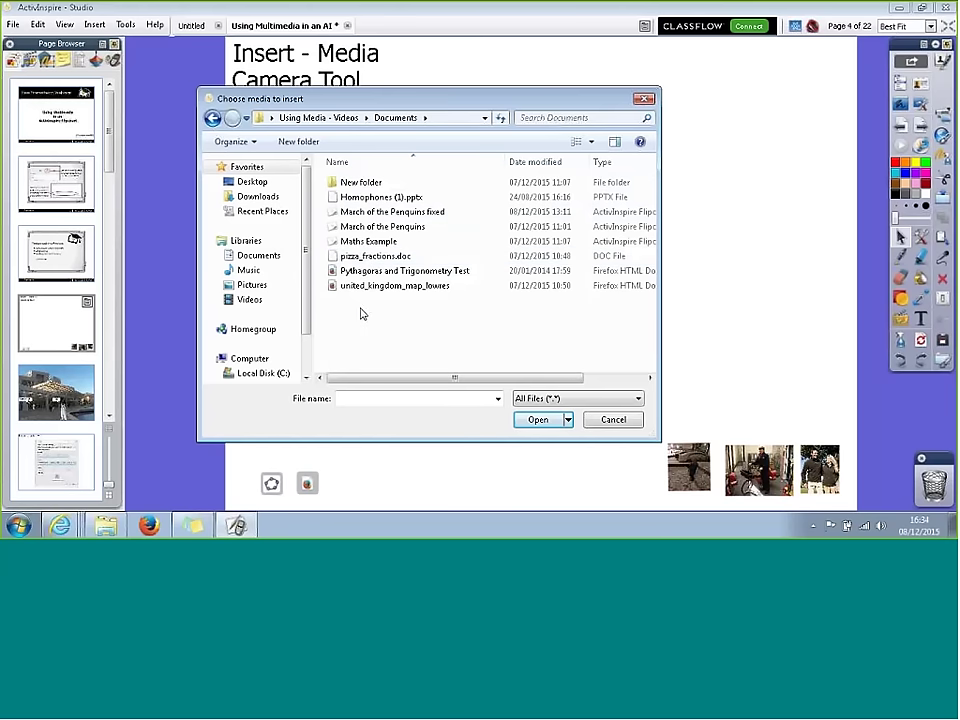
click(368, 212)
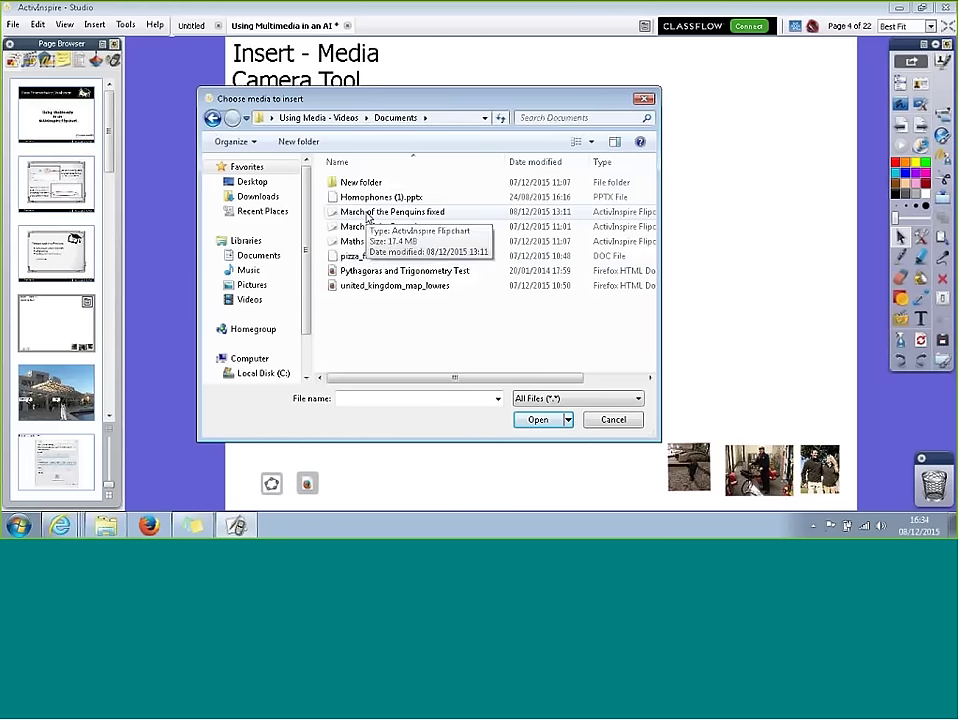
click(538, 419)
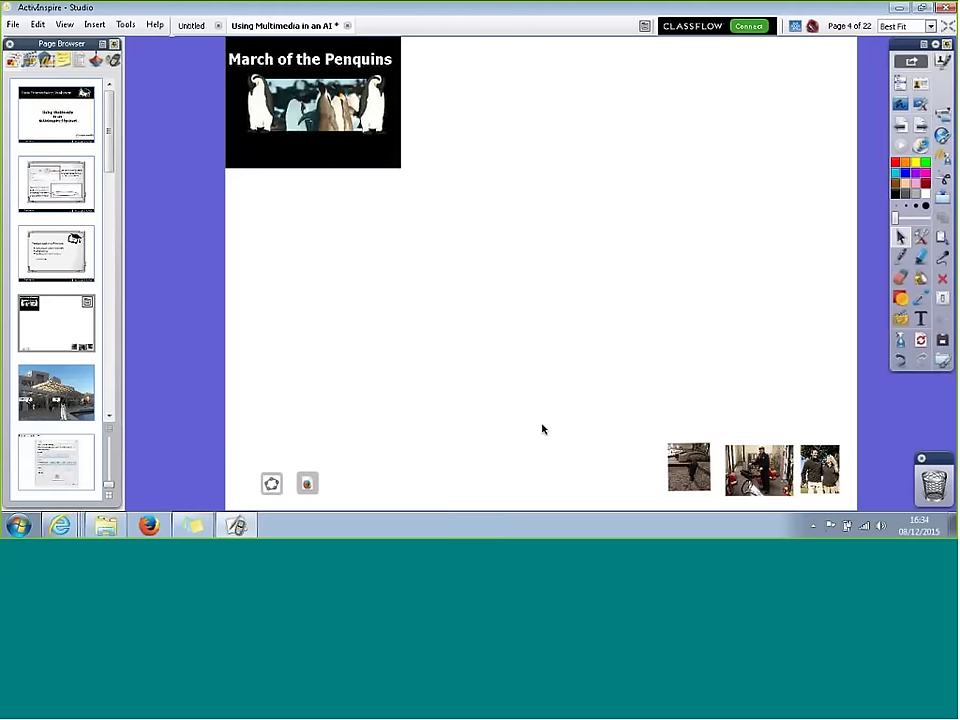
Step: Move the March of the Penquins thumbnail away from the page heading and delete it
drag(344, 152, 613, 266)
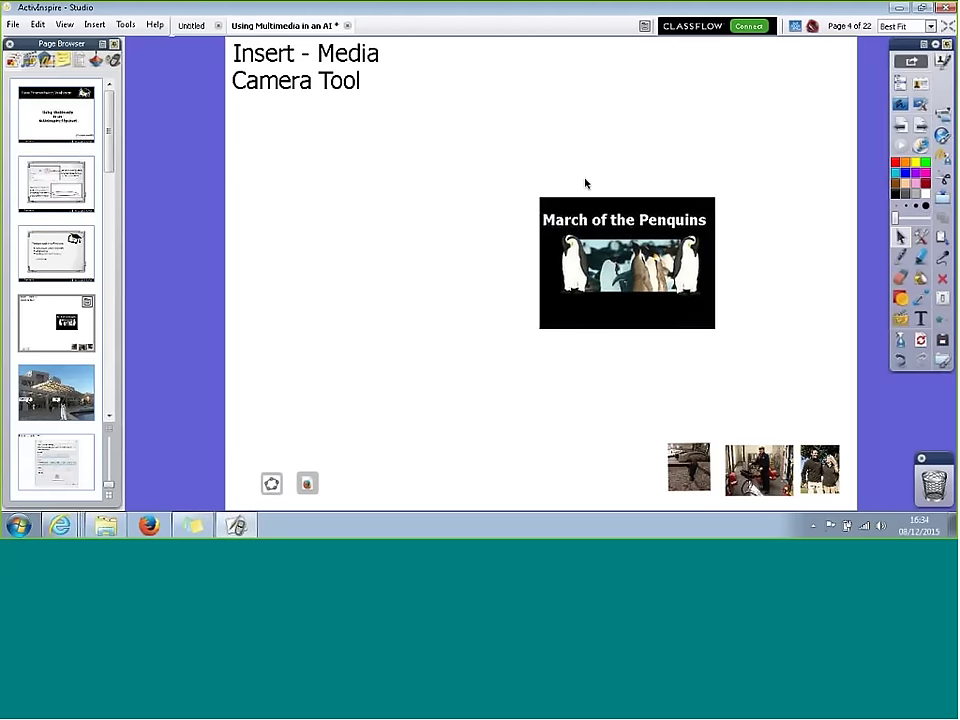
drag(531, 187, 610, 262)
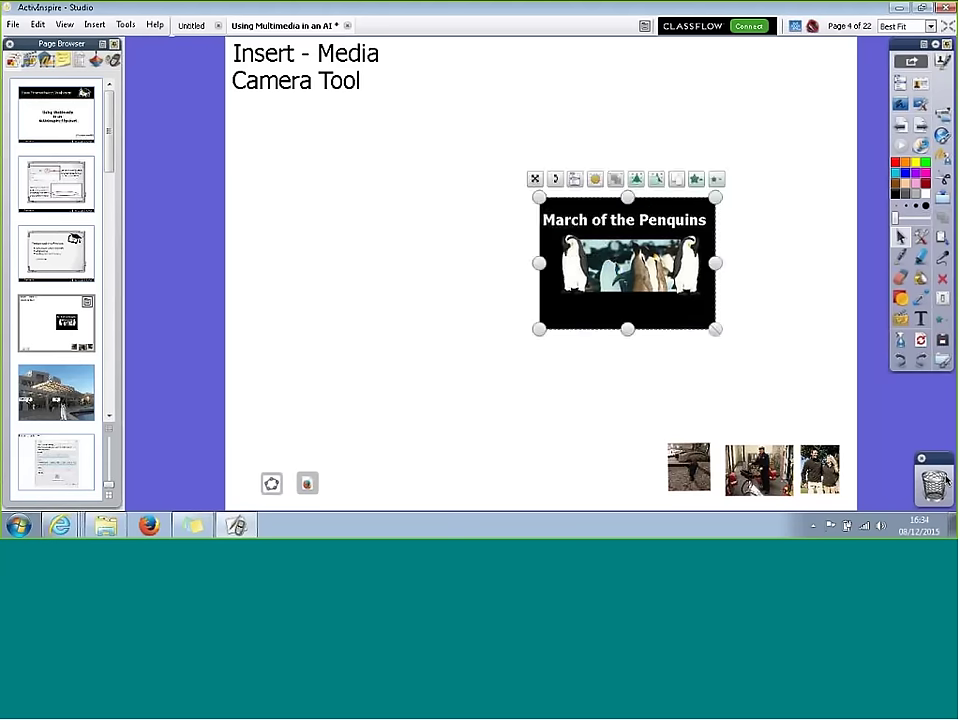
click(944, 480)
Step: Insert pizza_fractions.doc as media and place its file icon beside the two icons at the foot of the page
key(alt+i)
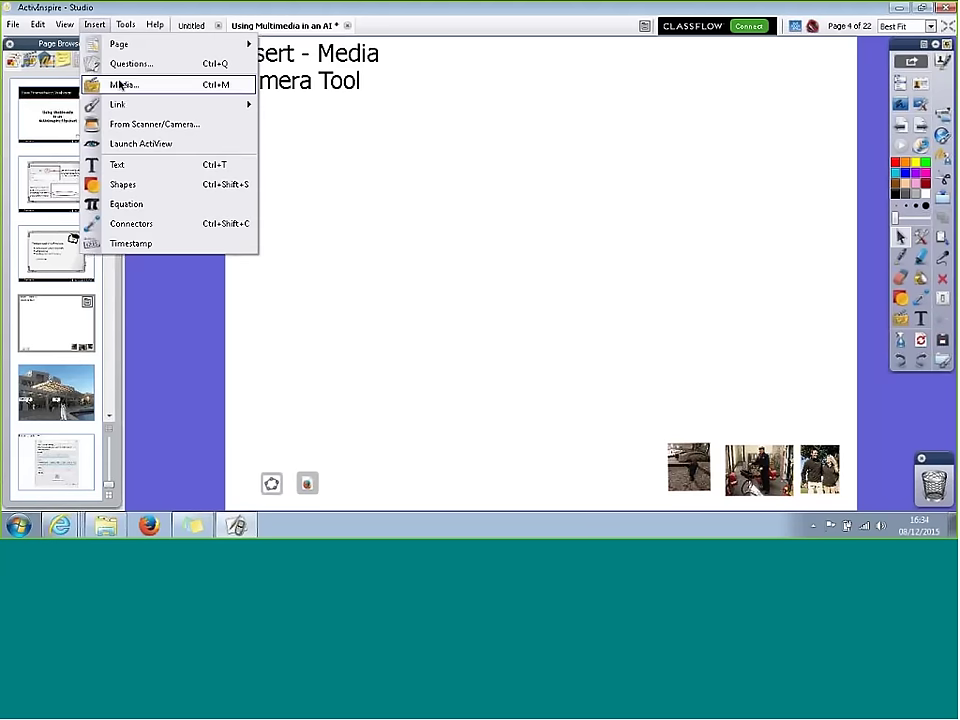
click(121, 86)
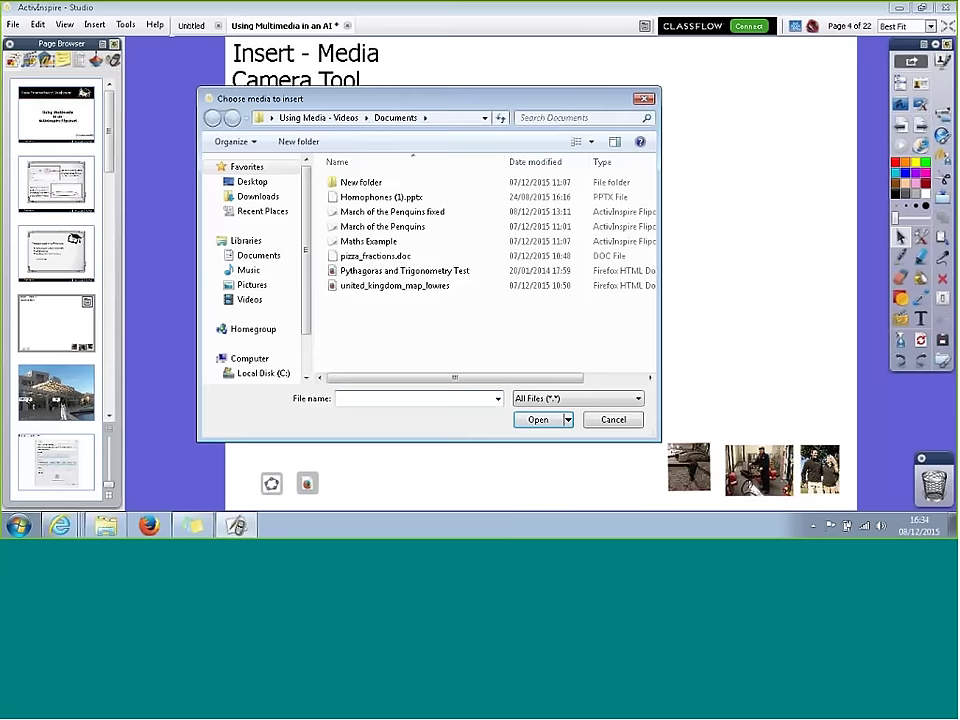
click(373, 257)
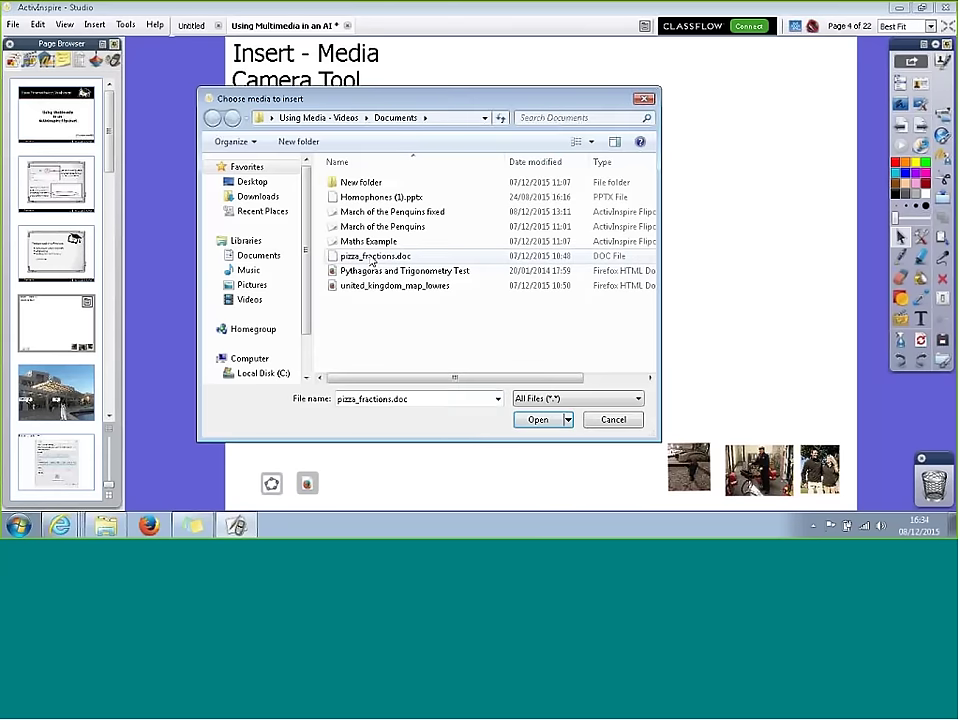
click(537, 420)
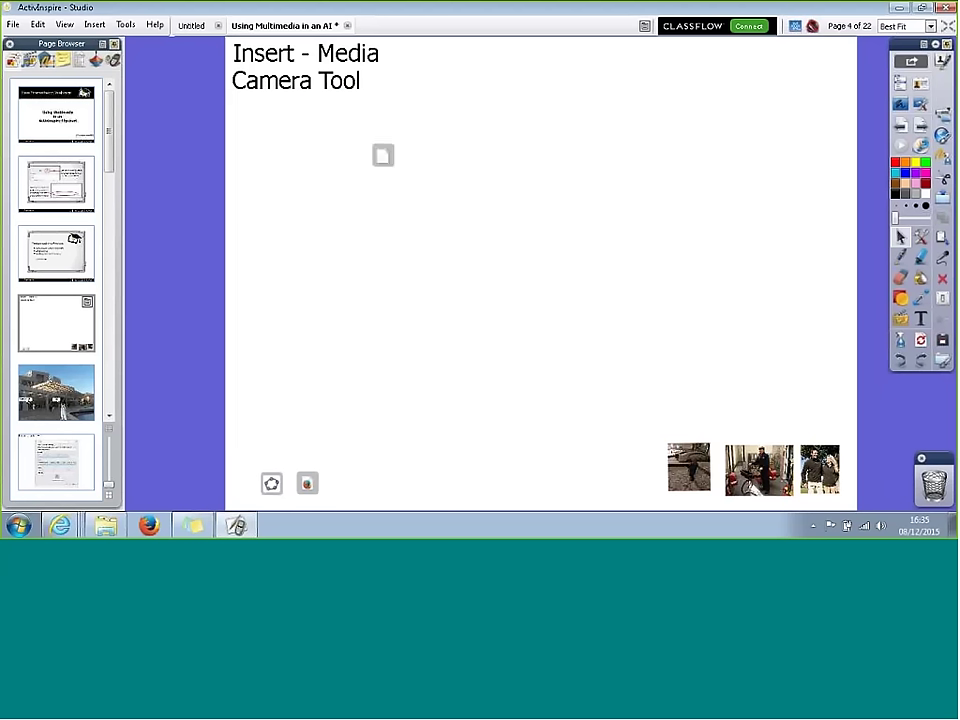
drag(386, 158, 346, 491)
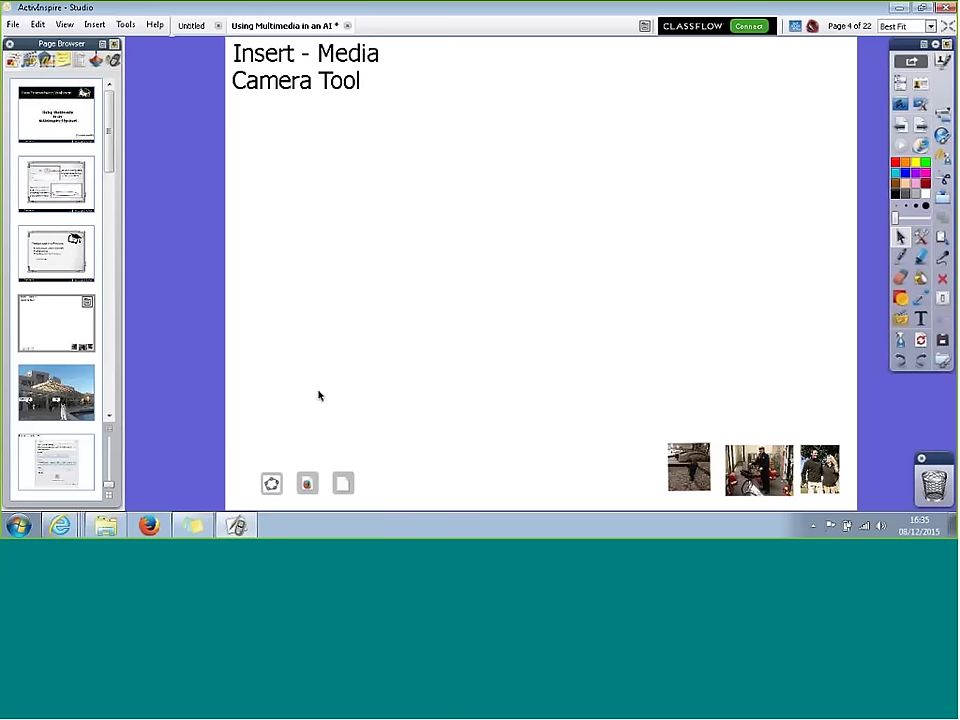
Step: Insert photo 038 as media from the People folder inside Using Media - Videos
key(alt+i)
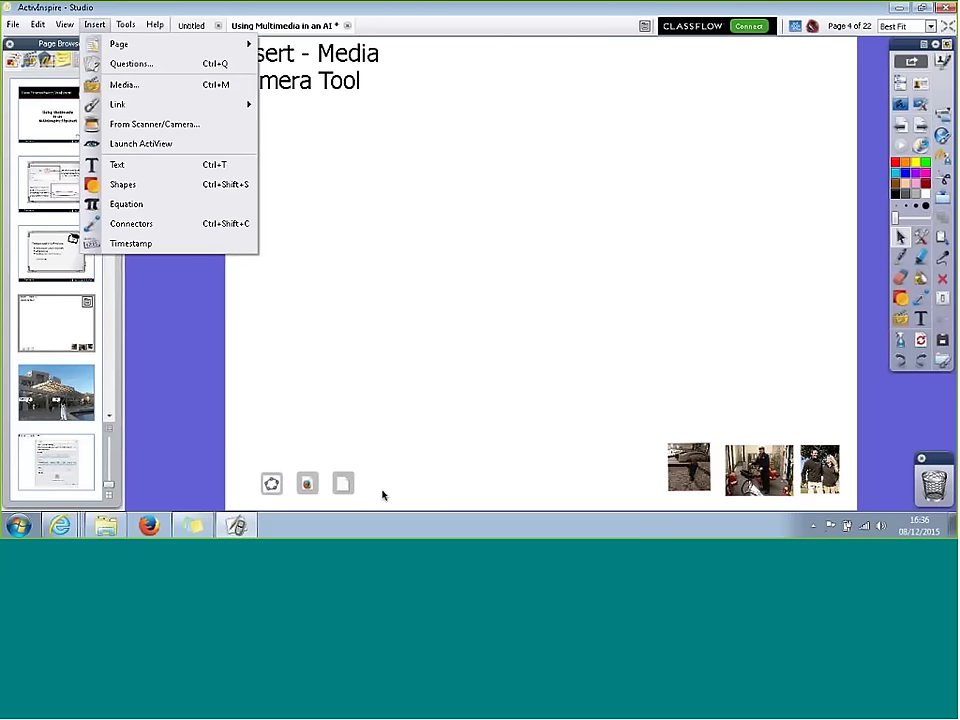
click(363, 402)
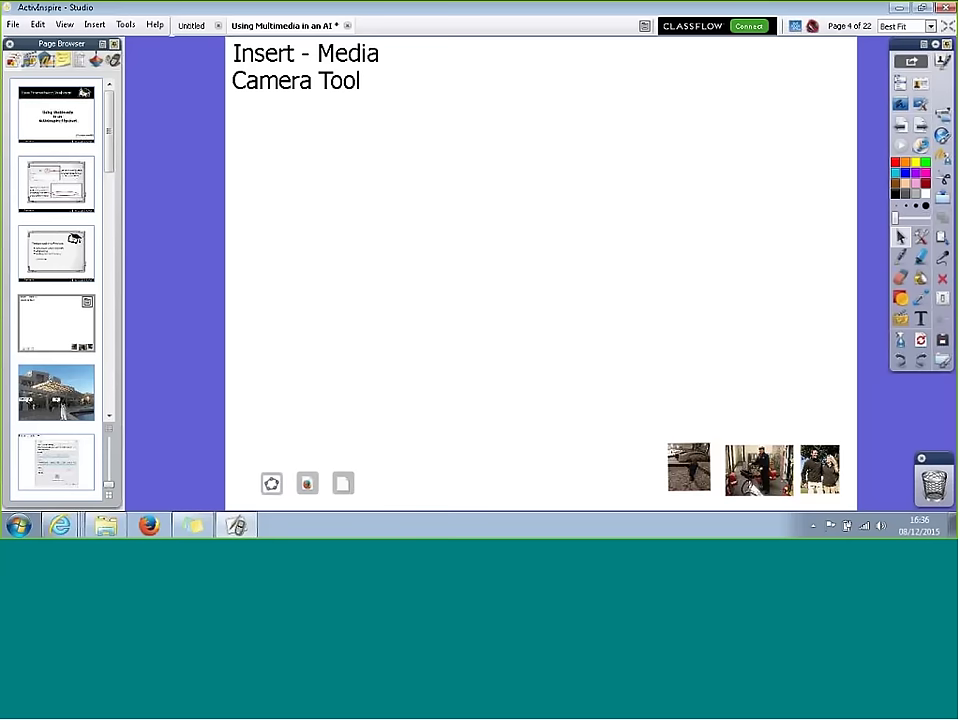
click(94, 25)
click(124, 84)
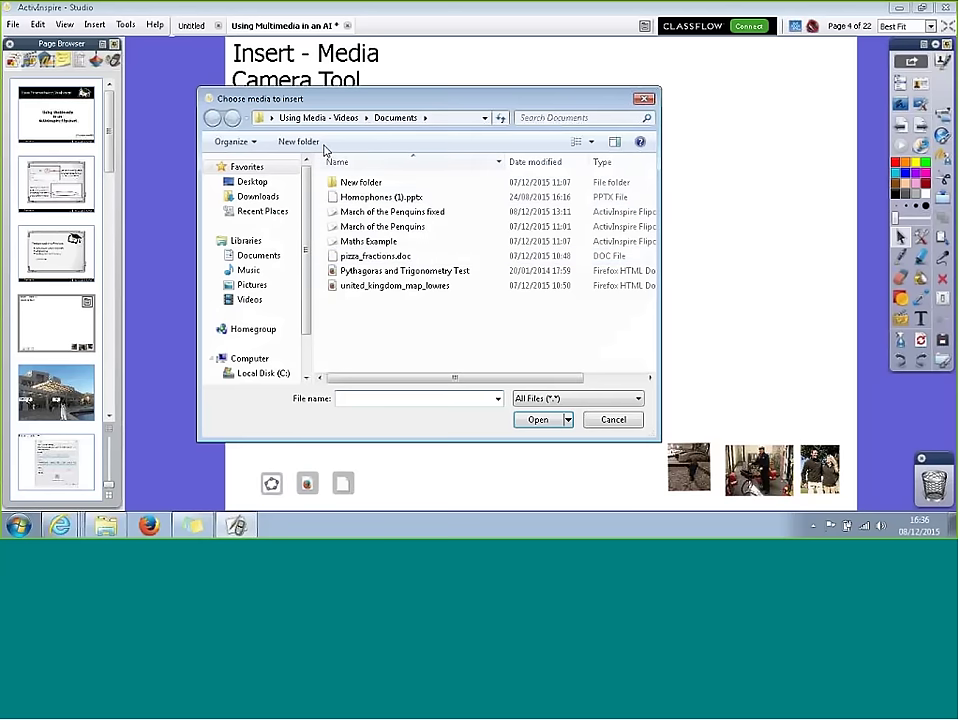
click(333, 120)
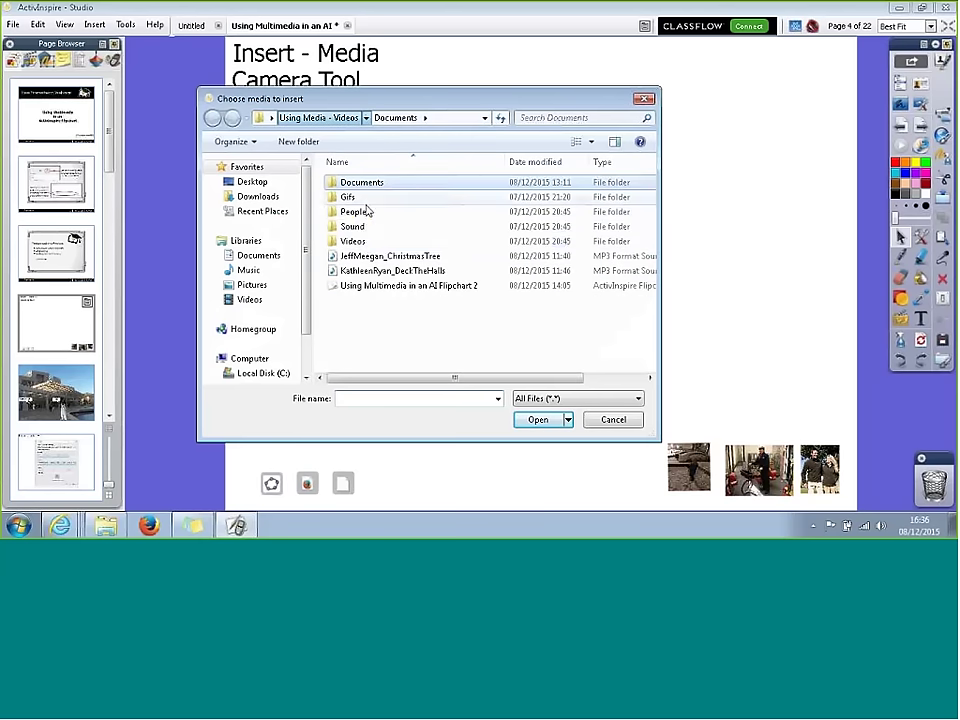
double_click(352, 213)
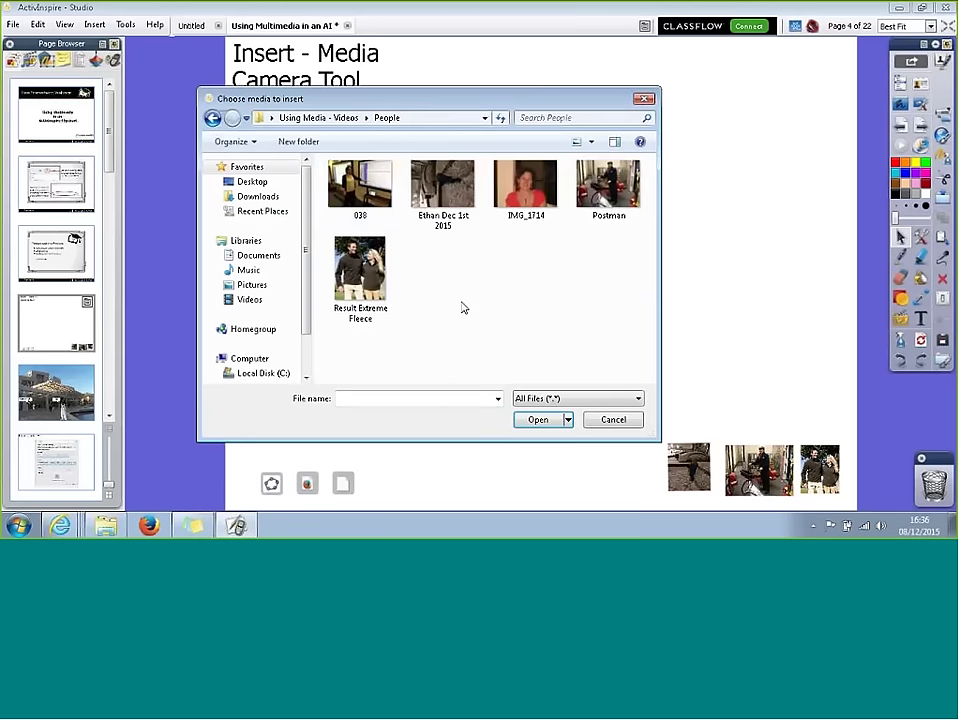
click(360, 190)
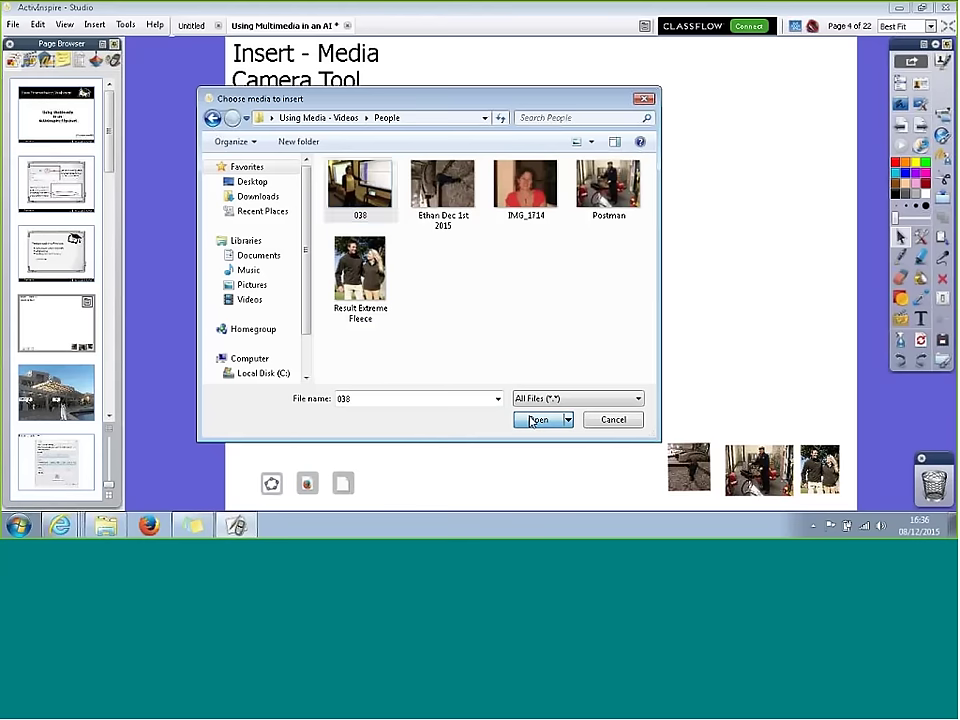
click(538, 419)
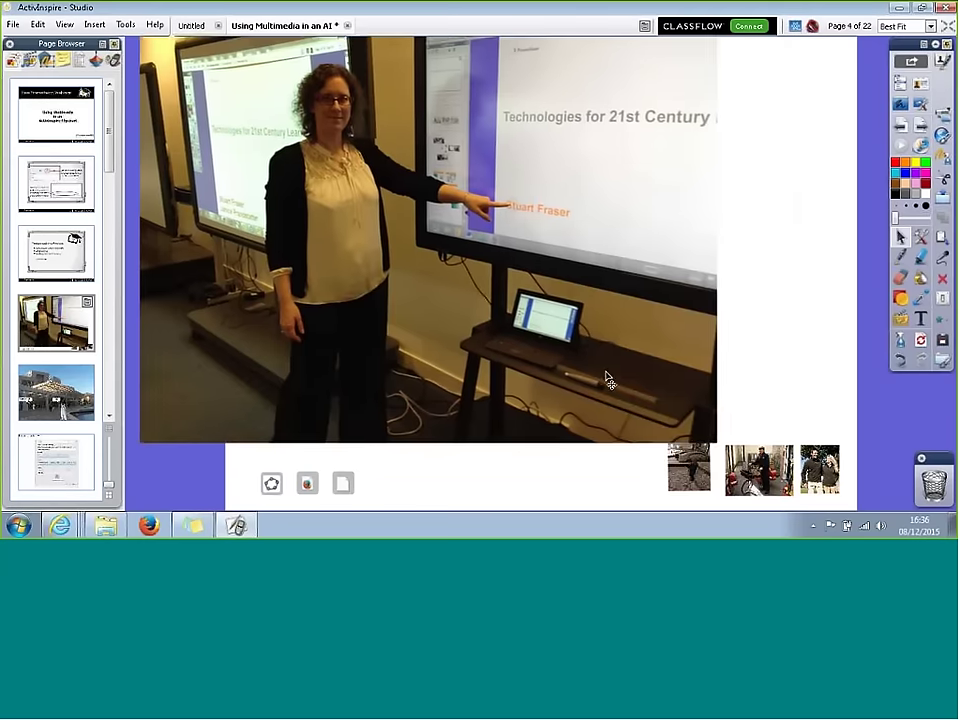
Step: Shrink the inserted photo 038 to about a third of the page width and place it below the page heading
click(698, 424)
drag(698, 424, 422, 285)
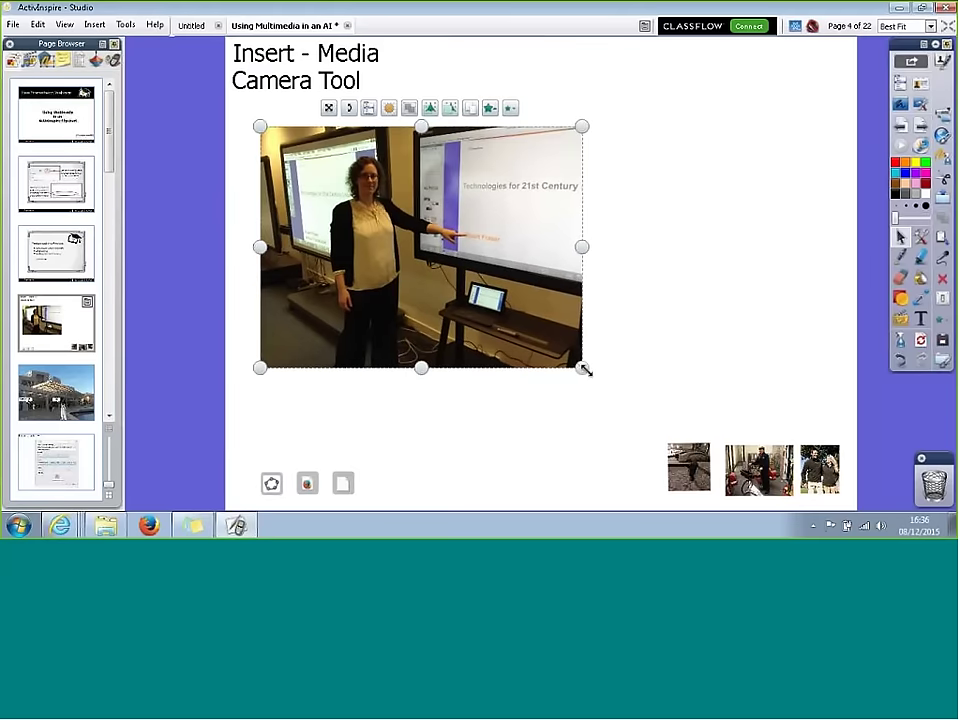
drag(580, 365, 471, 326)
drag(337, 187, 398, 250)
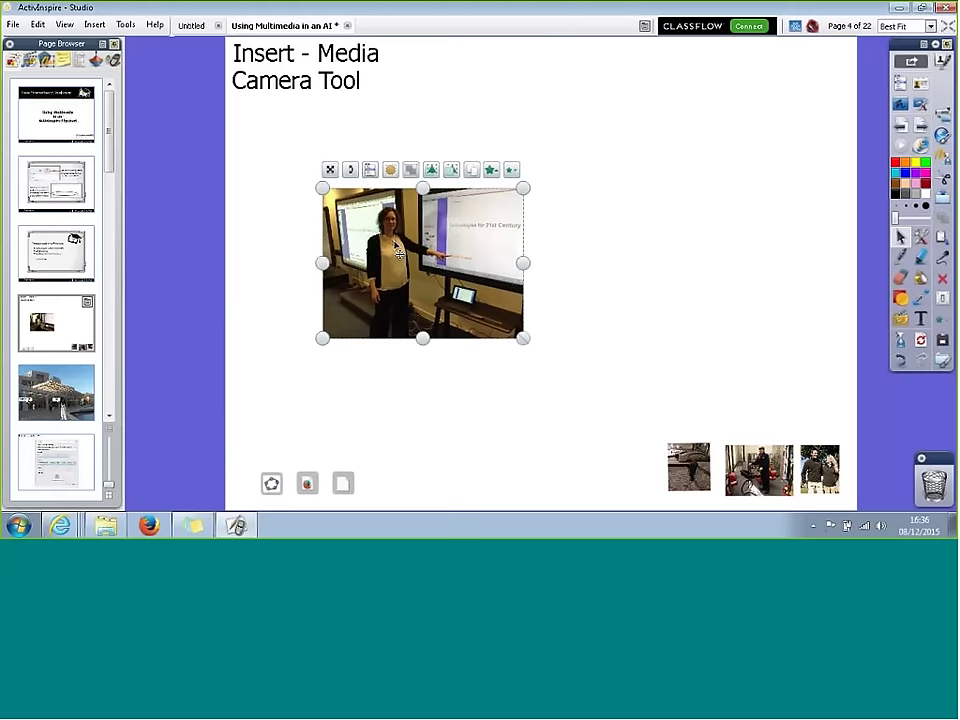
drag(398, 253, 435, 270)
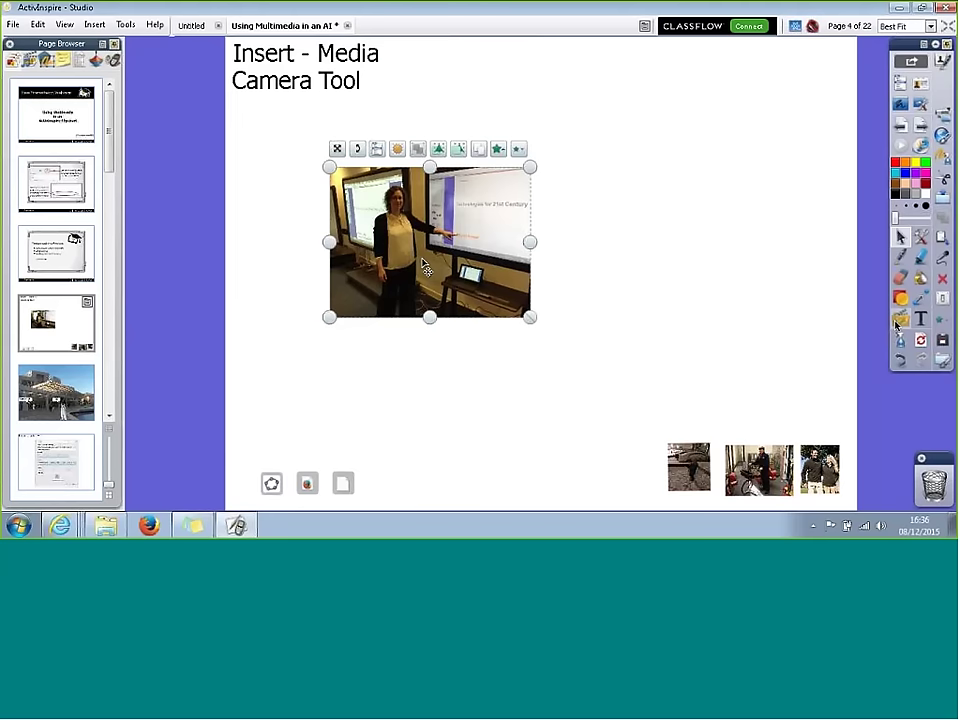
Step: Take a freehand camera snapshot around the woman in the photo and send it to the current page
click(920, 237)
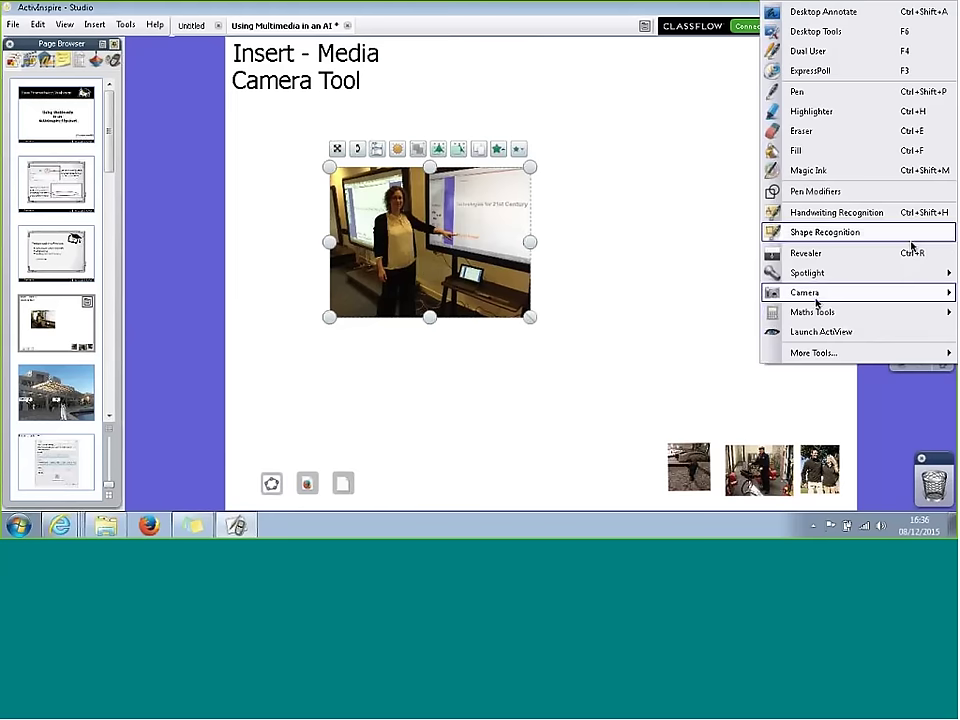
mouse_move(816, 300)
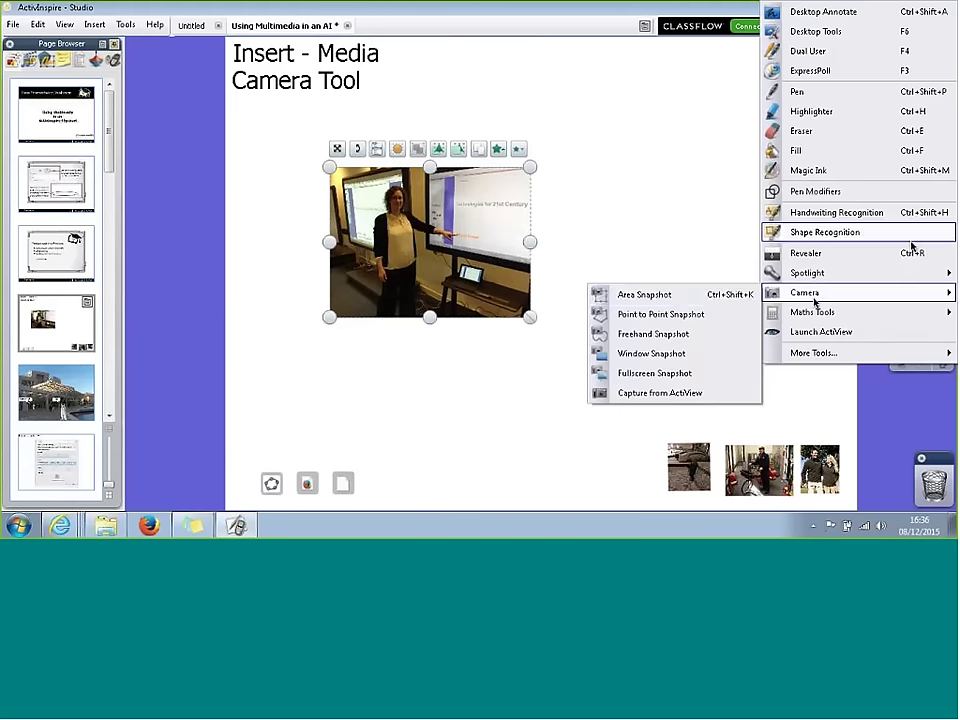
click(652, 334)
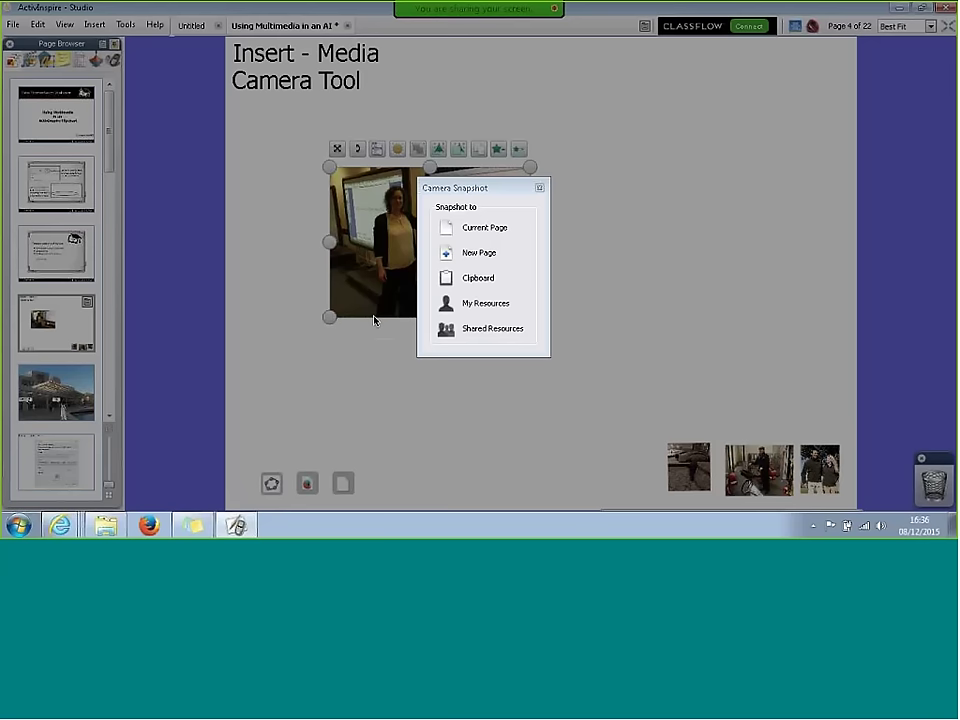
drag(491, 189, 691, 190)
mouse_move(379, 316)
mouse_down()
mouse_move(385, 200)
mouse_move(413, 186)
mouse_move(414, 220)
mouse_move(459, 252)
mouse_move(436, 246)
mouse_move(433, 288)
mouse_move(388, 316)
mouse_up()
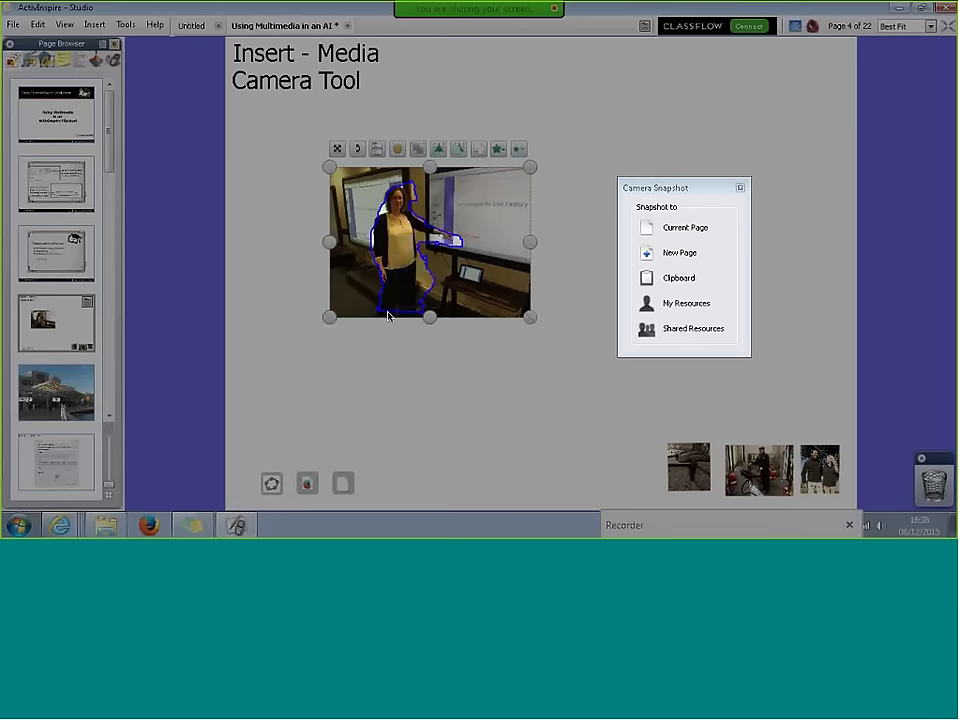
click(671, 232)
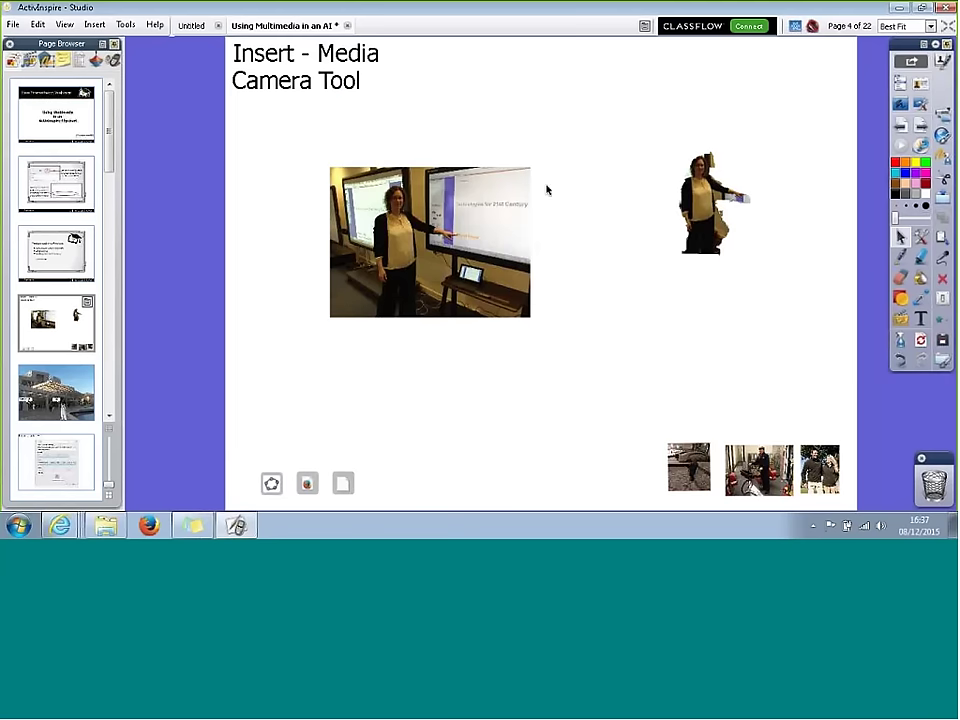
Step: Position the cut-out woman in the open space beside the photo and move the original photo down next to the small thumbnails
mouse_move(710, 212)
mouse_down()
mouse_move(725, 240)
mouse_move(695, 212)
mouse_move(710, 240)
mouse_move(698, 252)
mouse_move(699, 232)
mouse_up()
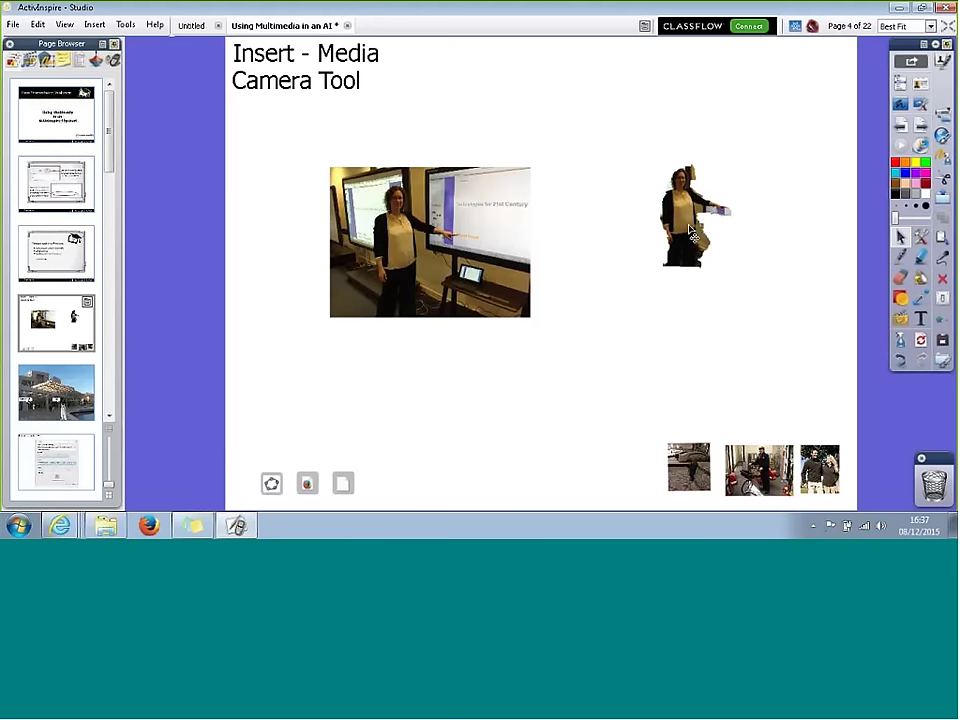
drag(690, 232, 605, 240)
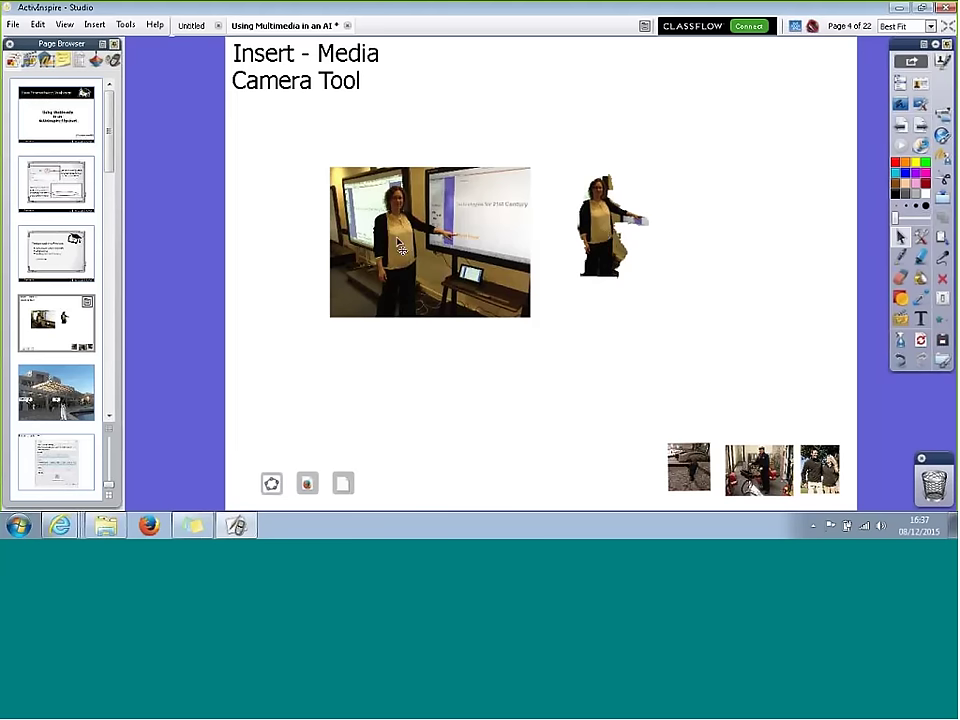
click(351, 180)
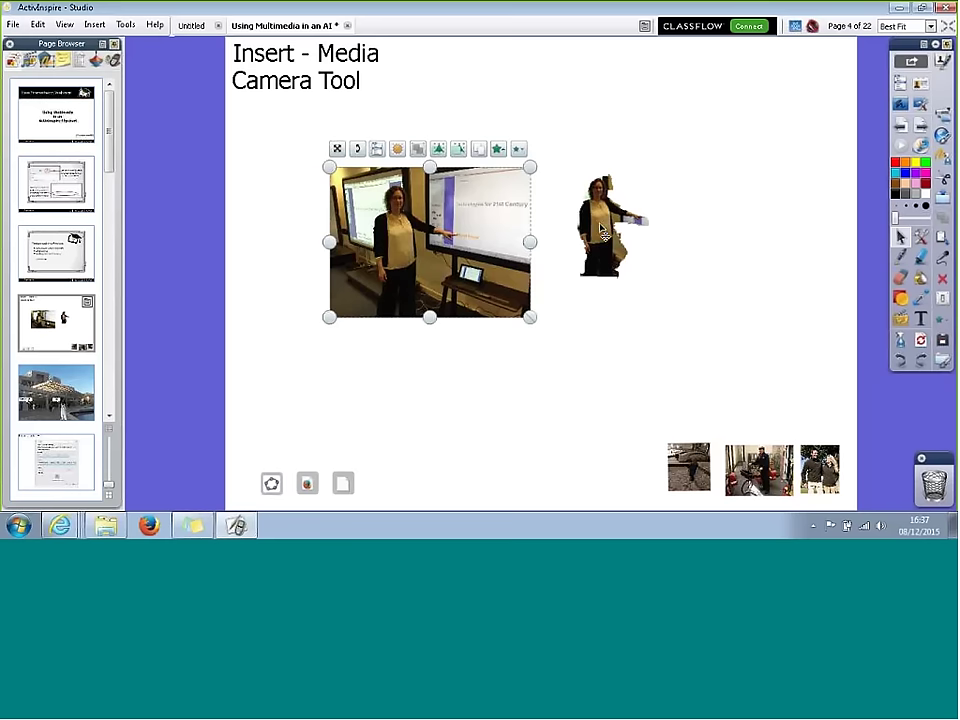
drag(600, 215, 630, 222)
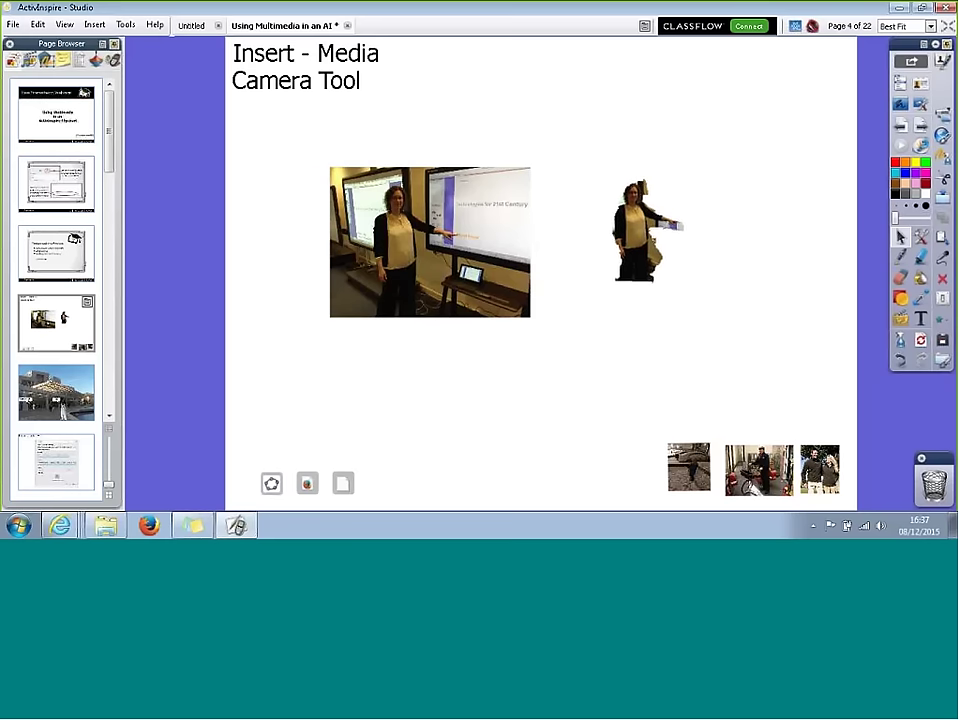
drag(380, 250, 499, 428)
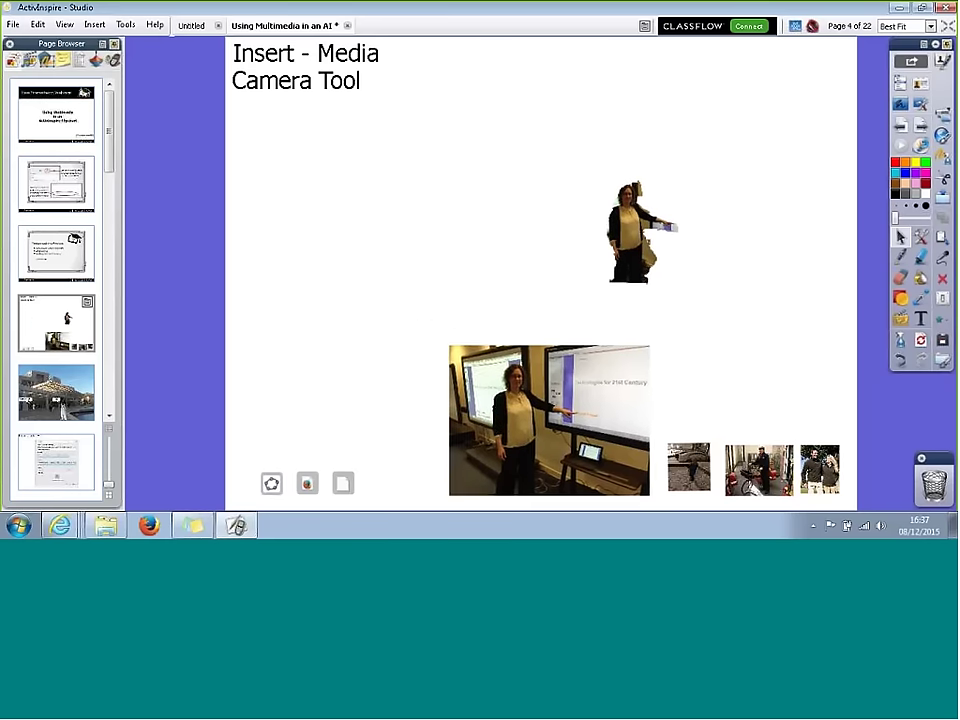
Step: Delete the cut-out of the woman by moving it to the flipchart trash bin
click(94, 24)
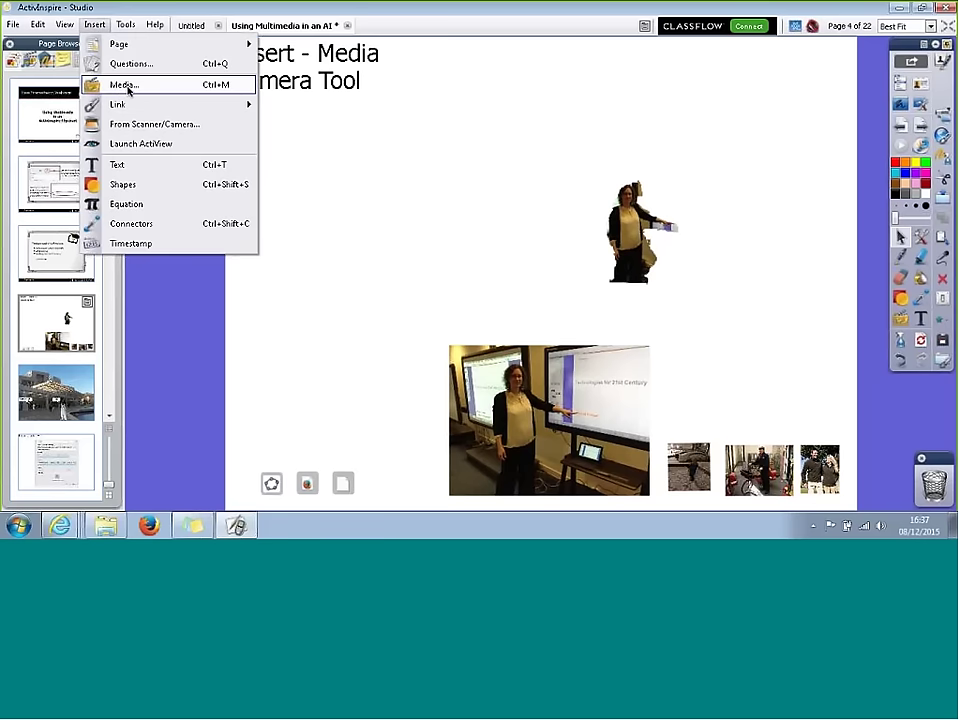
click(125, 86)
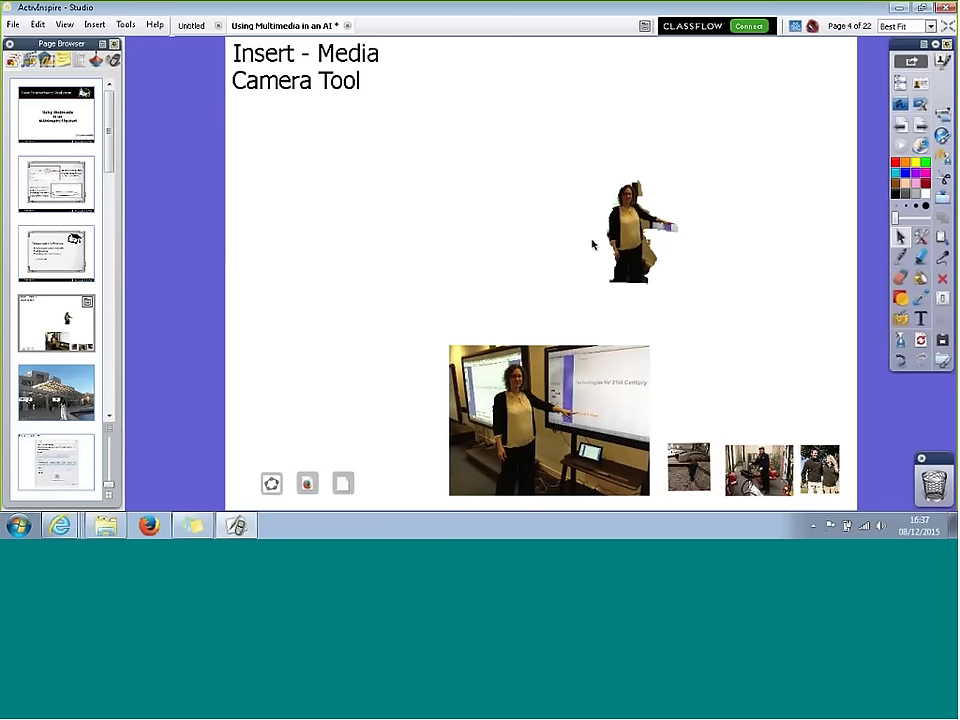
drag(642, 280, 934, 472)
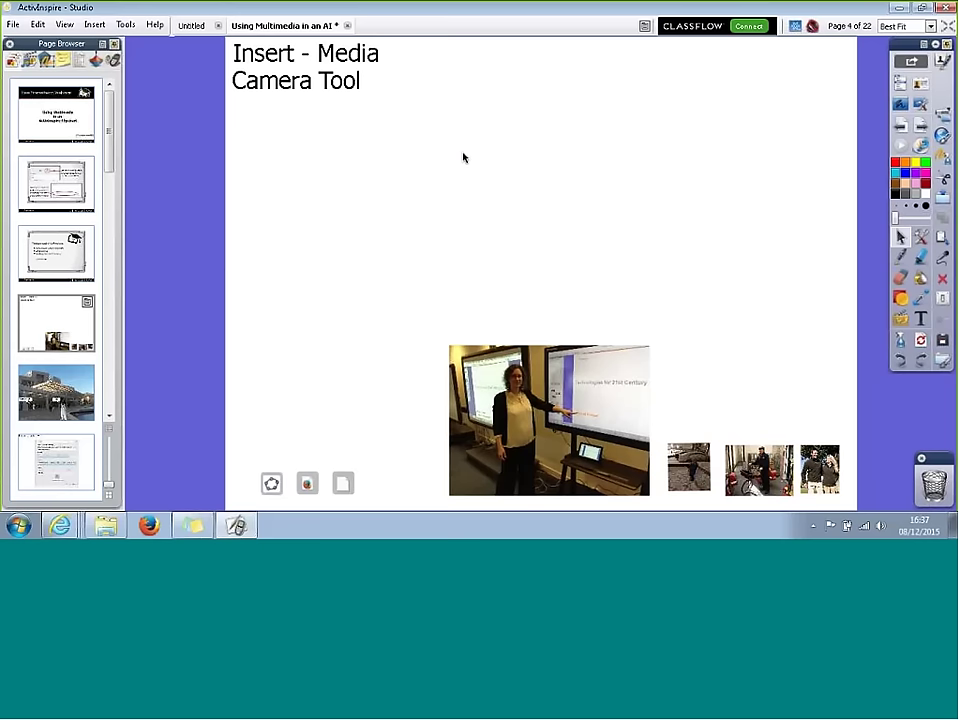
Step: Switch to Internet Explorer, close the AOL Mail page and show the BBC News article on Storm Desmond
mouse_move(60, 525)
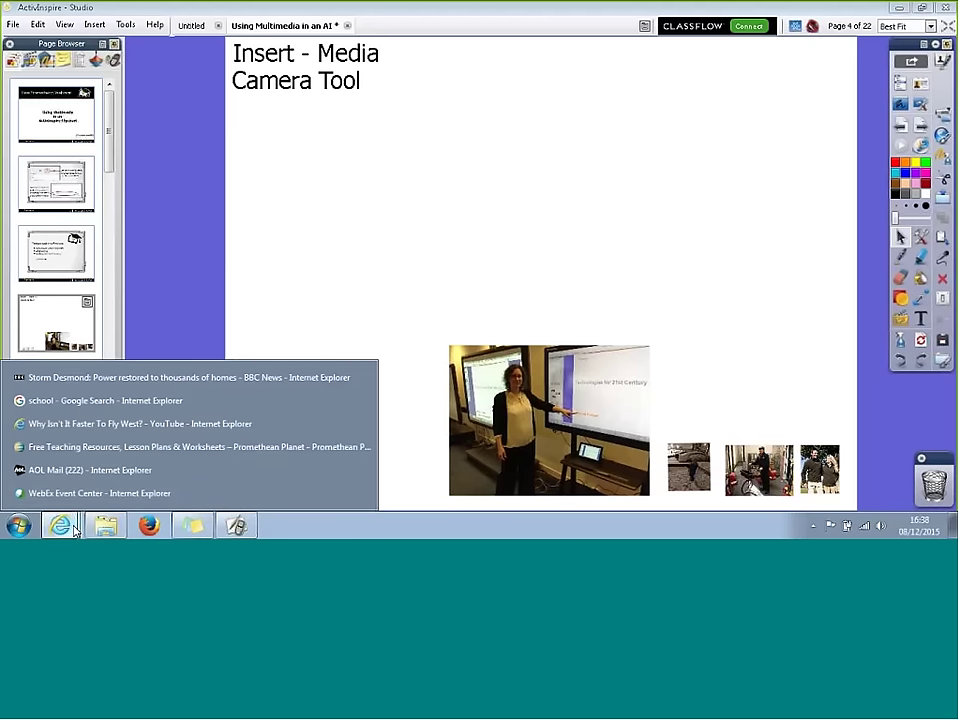
click(60, 493)
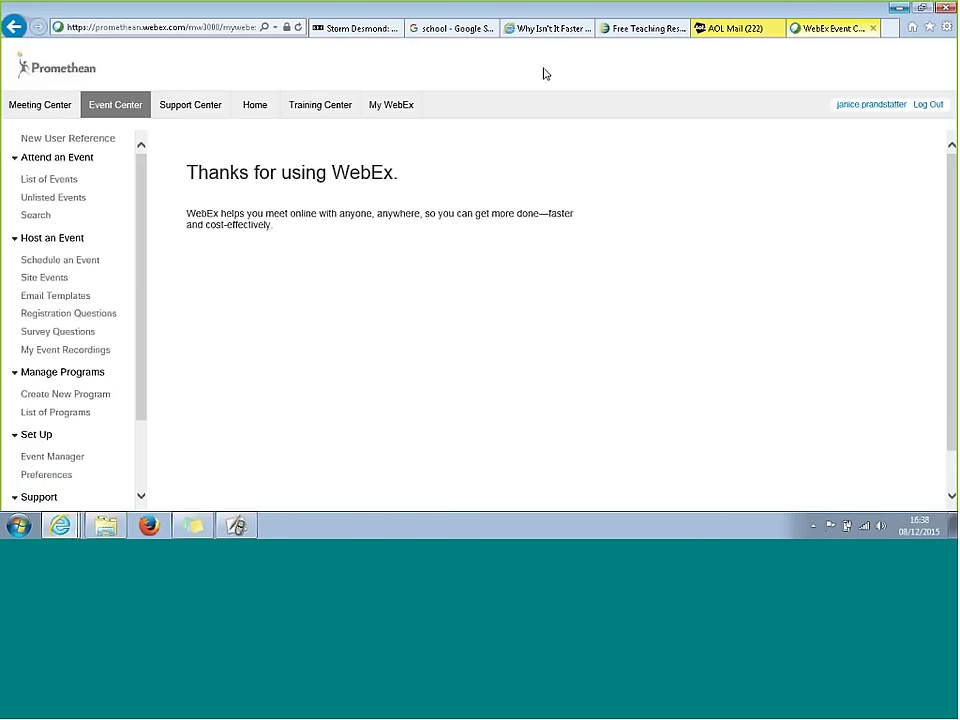
click(779, 29)
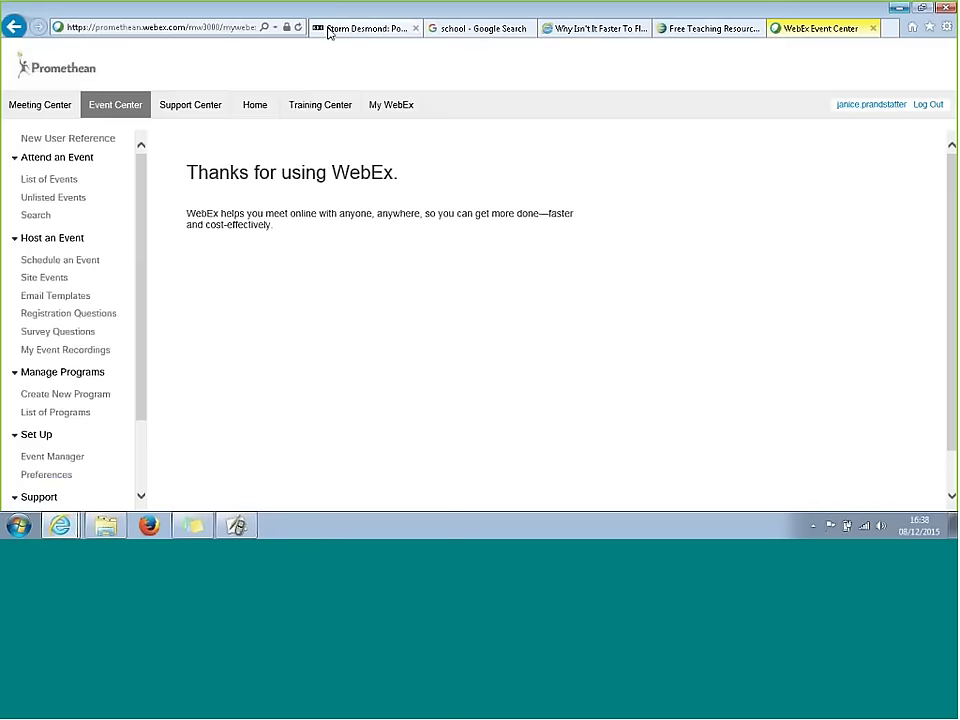
click(330, 32)
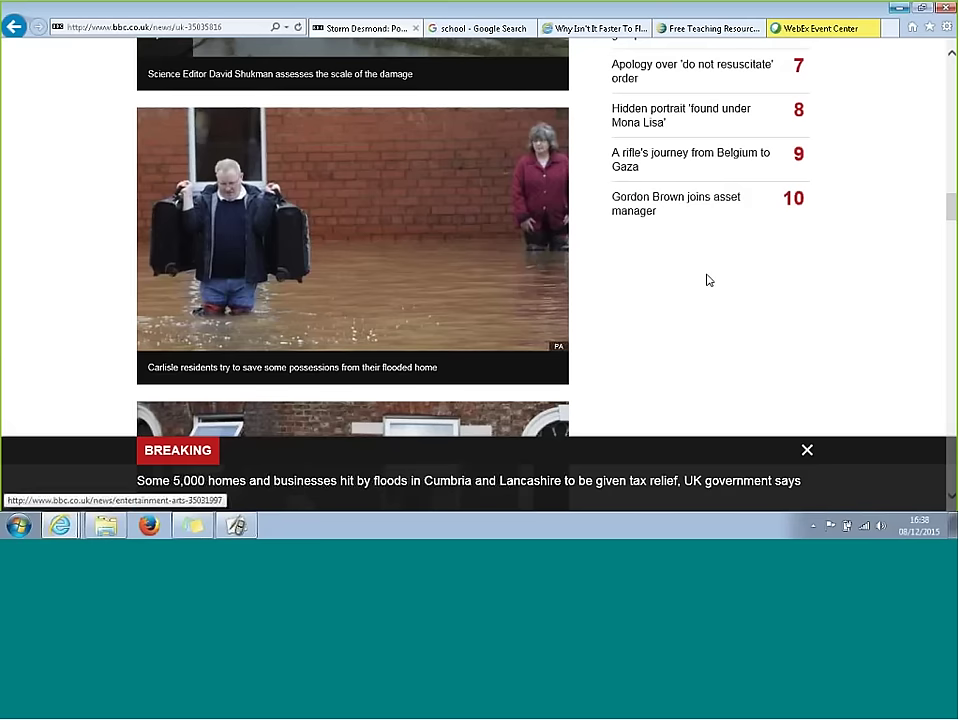
Step: Restore the browser to a smaller window over the flipchart and bring the Carlisle flood photo from the article onto the page
click(922, 9)
scroll(651, 300, up, 5)
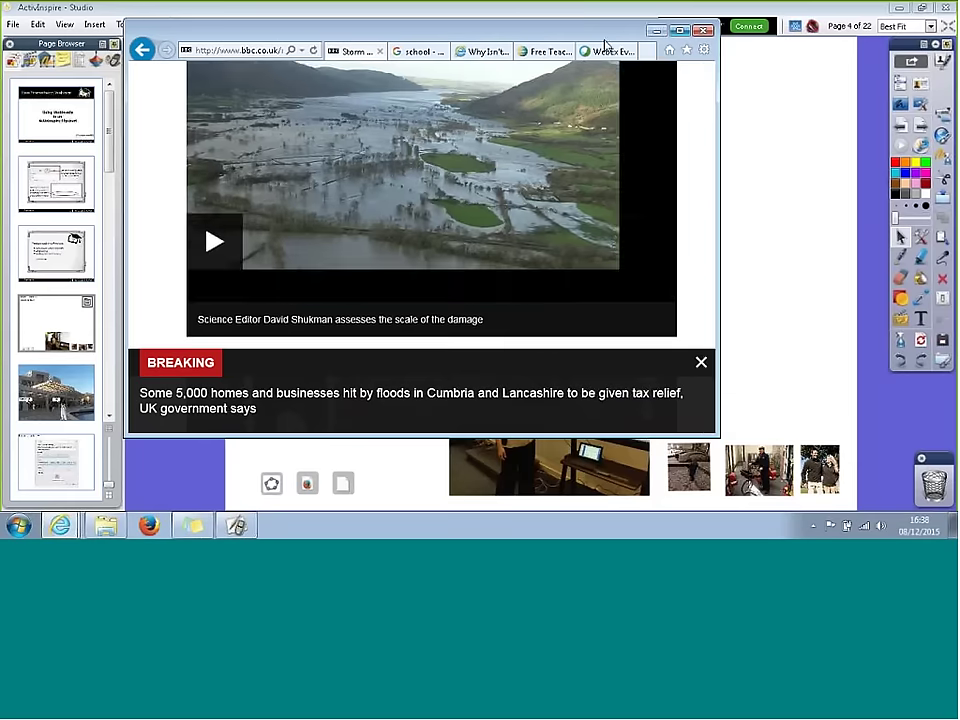
scroll(711, 175, down, 3)
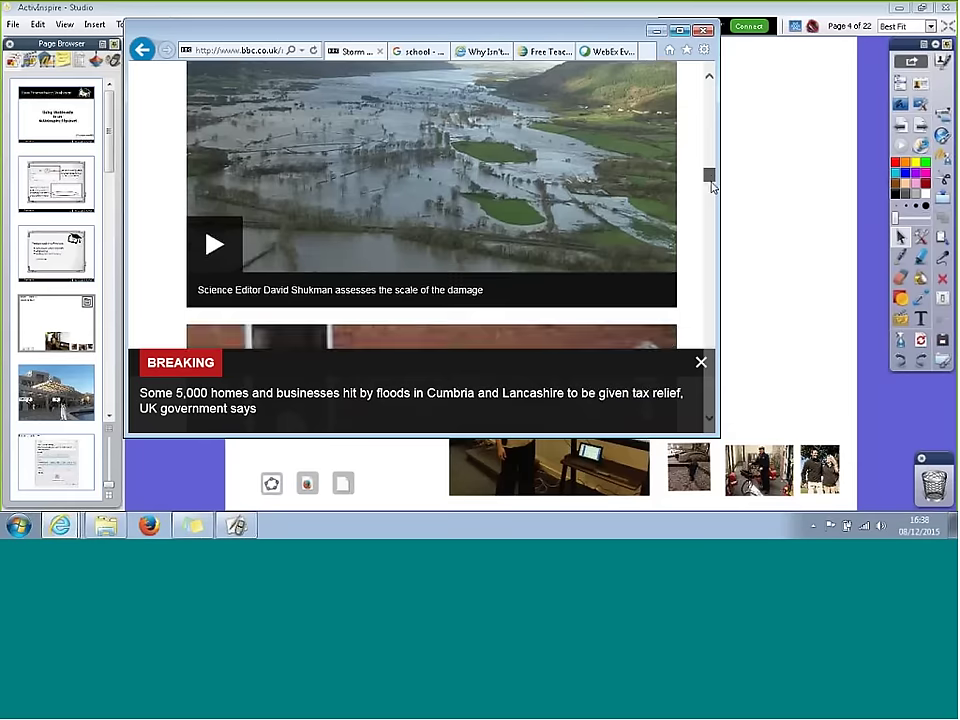
drag(353, 208, 756, 216)
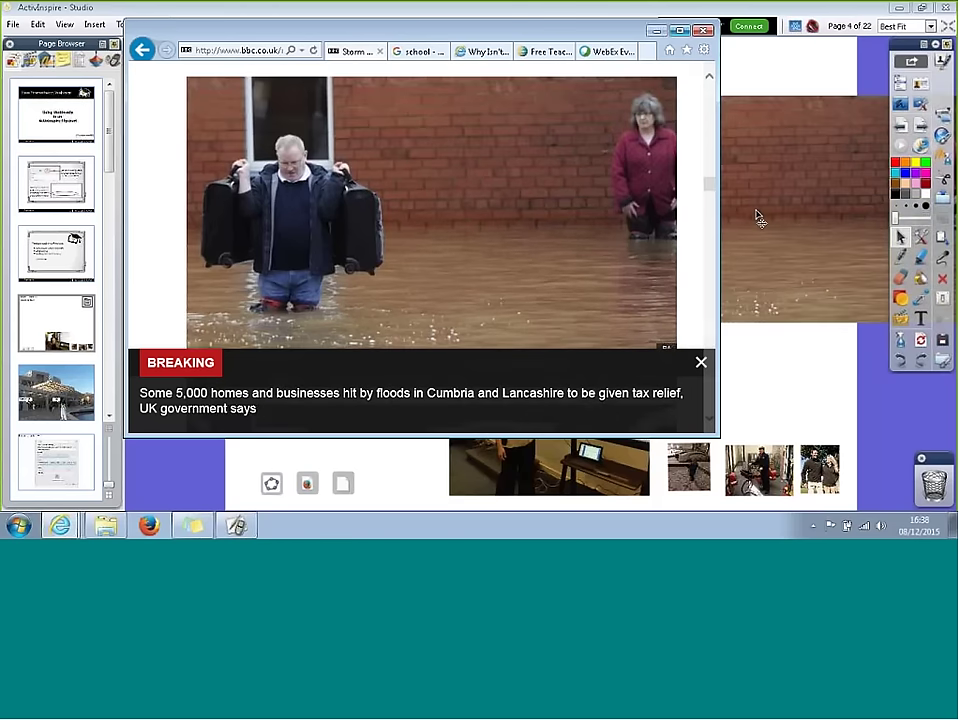
Step: Bring the flipchart back to the front and move the flood photo into the open area above the photo of the woman
click(731, 82)
drag(664, 214, 556, 222)
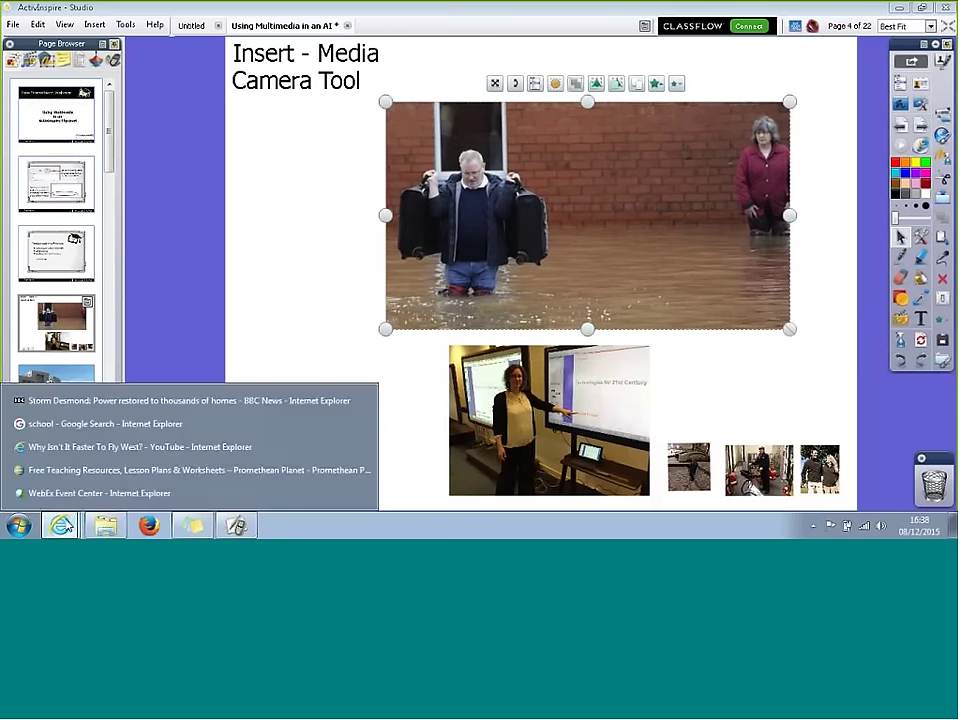
Step: Switch to the Google Images results for school in Internet Explorer and copy the photo of the brick school building
click(68, 495)
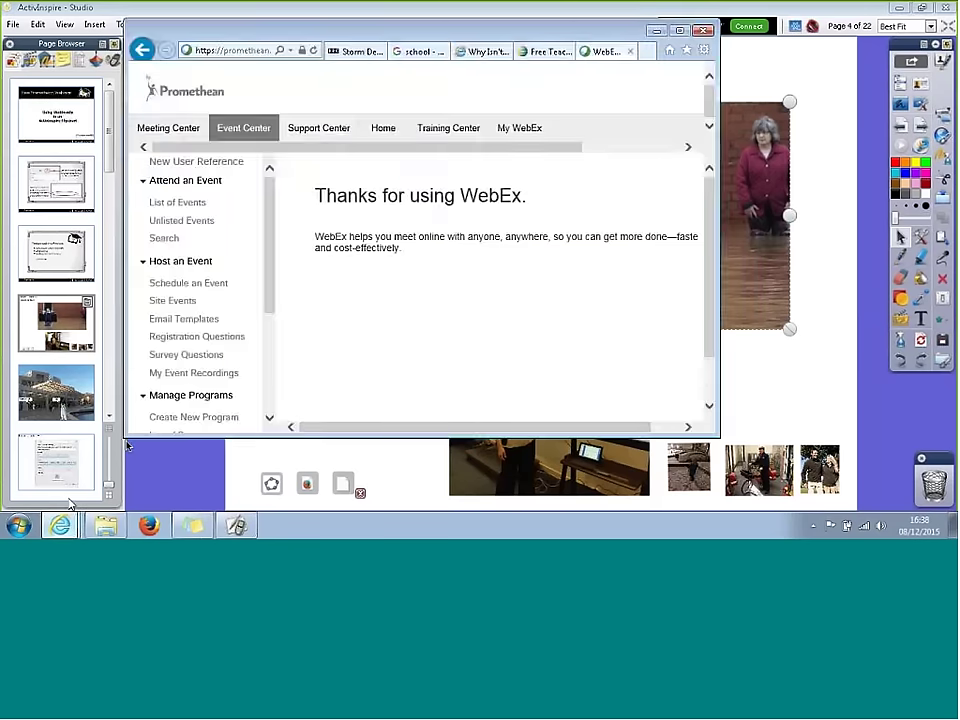
click(415, 52)
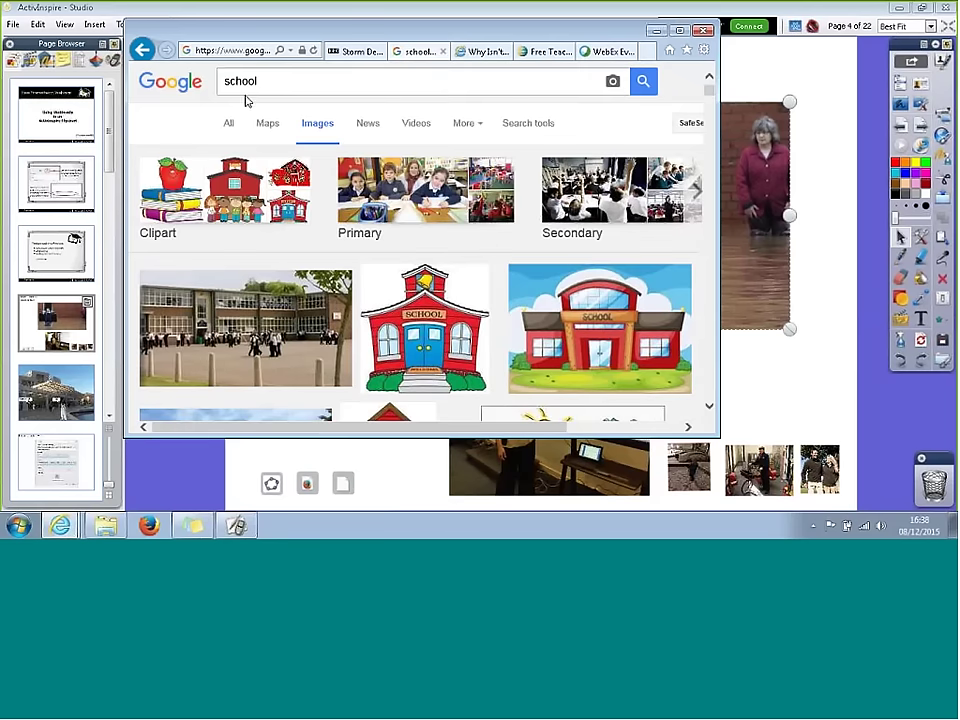
right_click(234, 330)
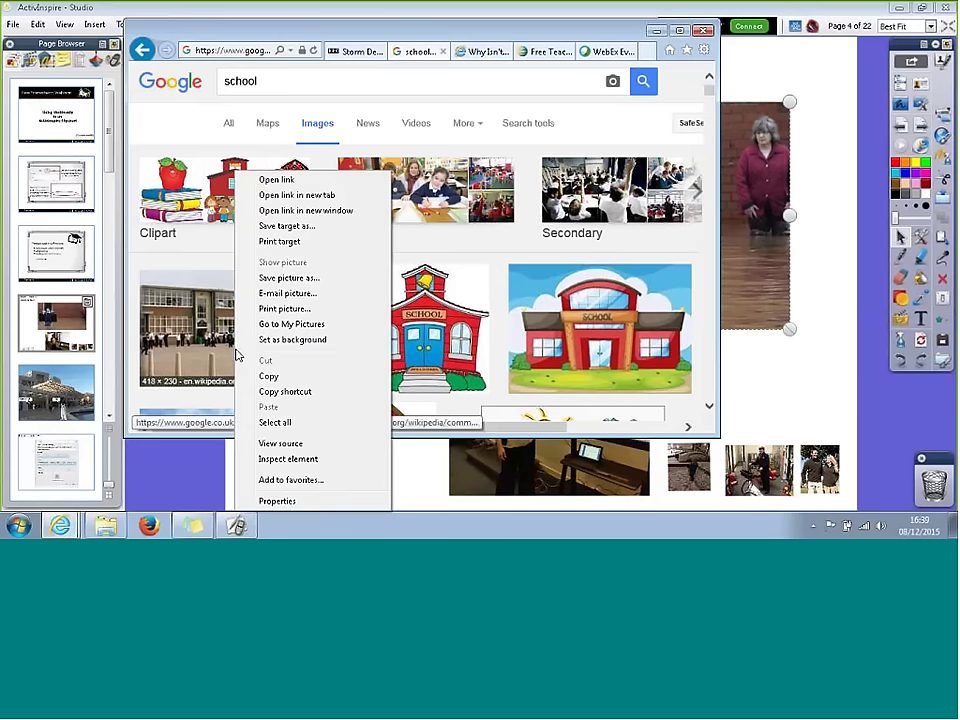
click(254, 376)
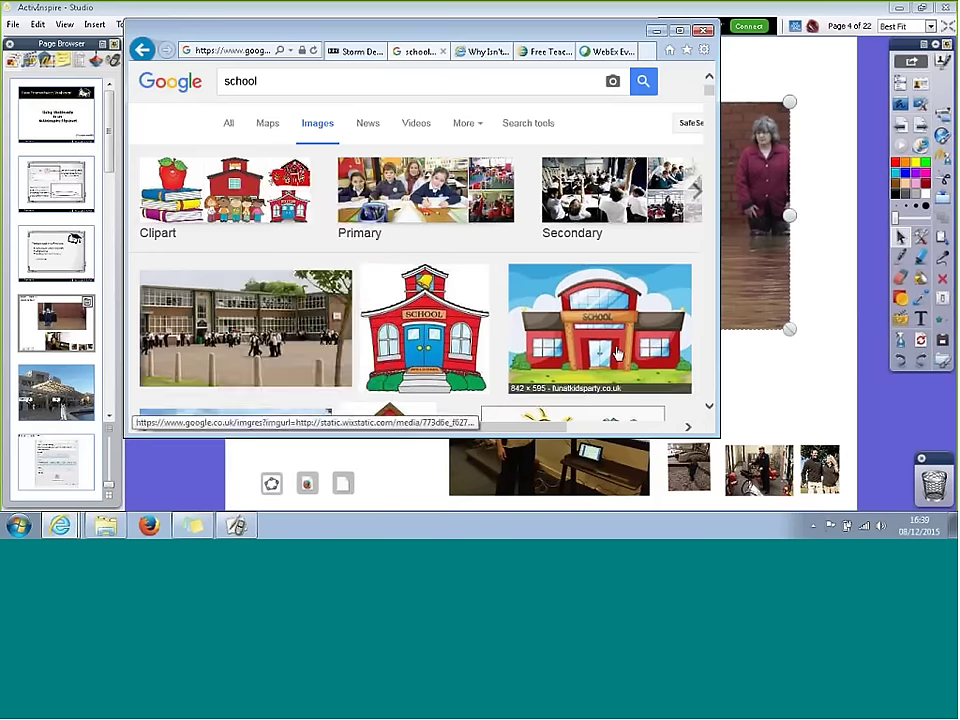
Step: Return to the flipchart, paste the school building photo onto page 4 and move it down beside the flood photo
click(754, 334)
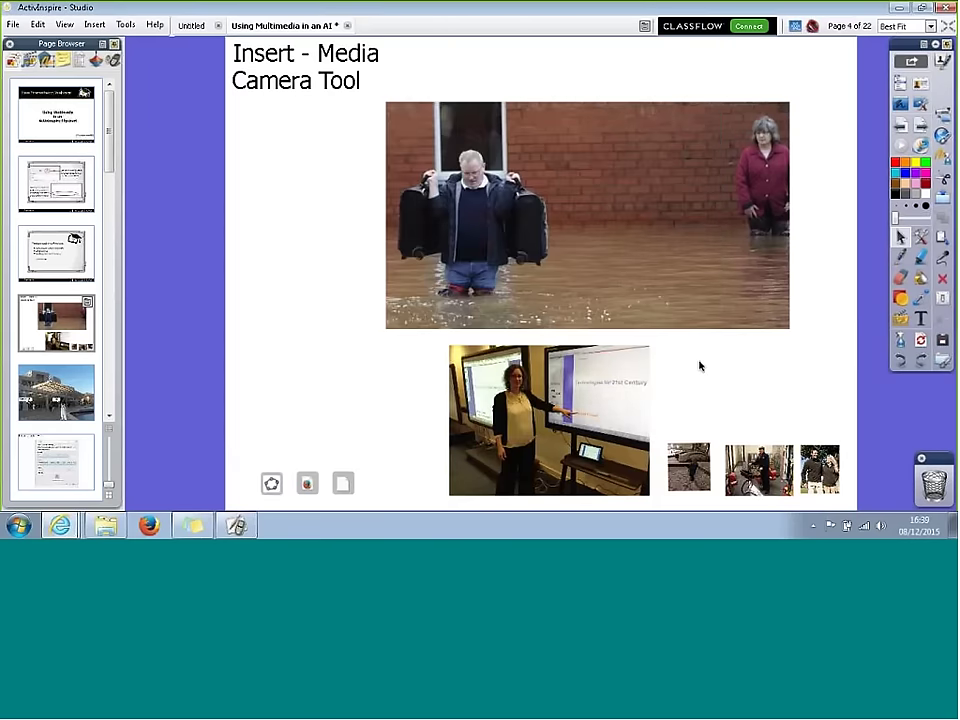
right_click(326, 324)
click(354, 250)
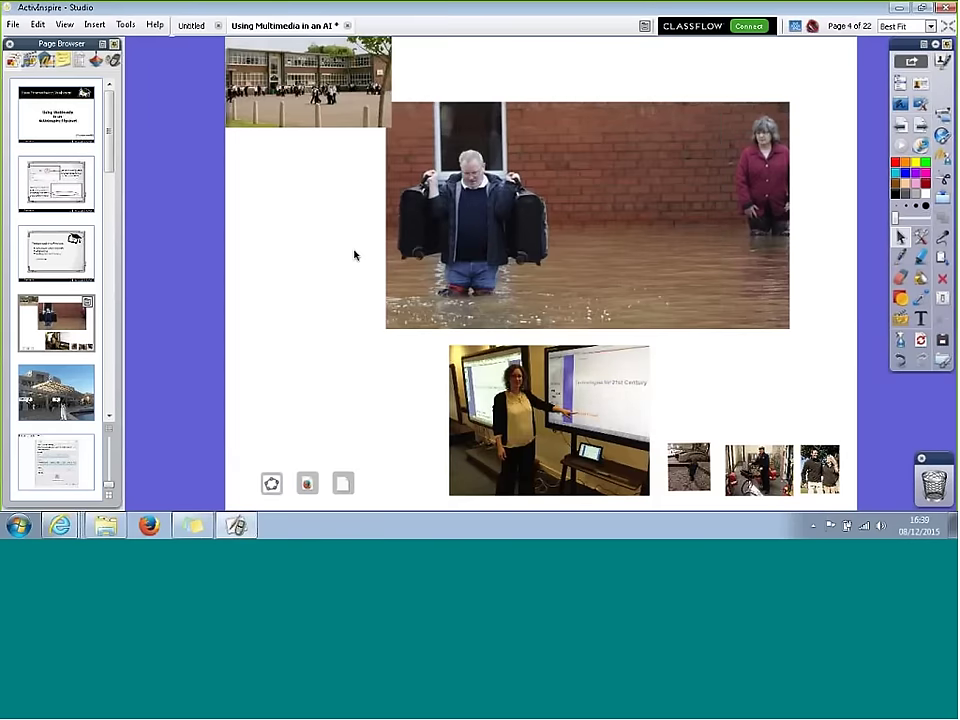
drag(312, 109, 344, 259)
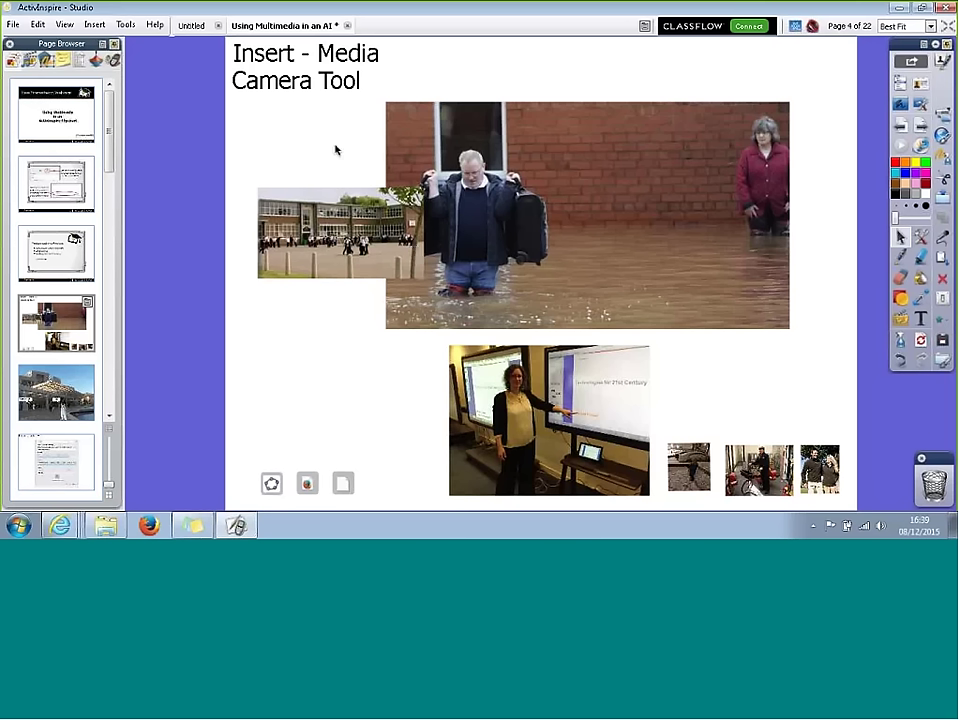
Step: Reset the flipchart page and enlarge the small snow photo in the open area below the heading
click(920, 341)
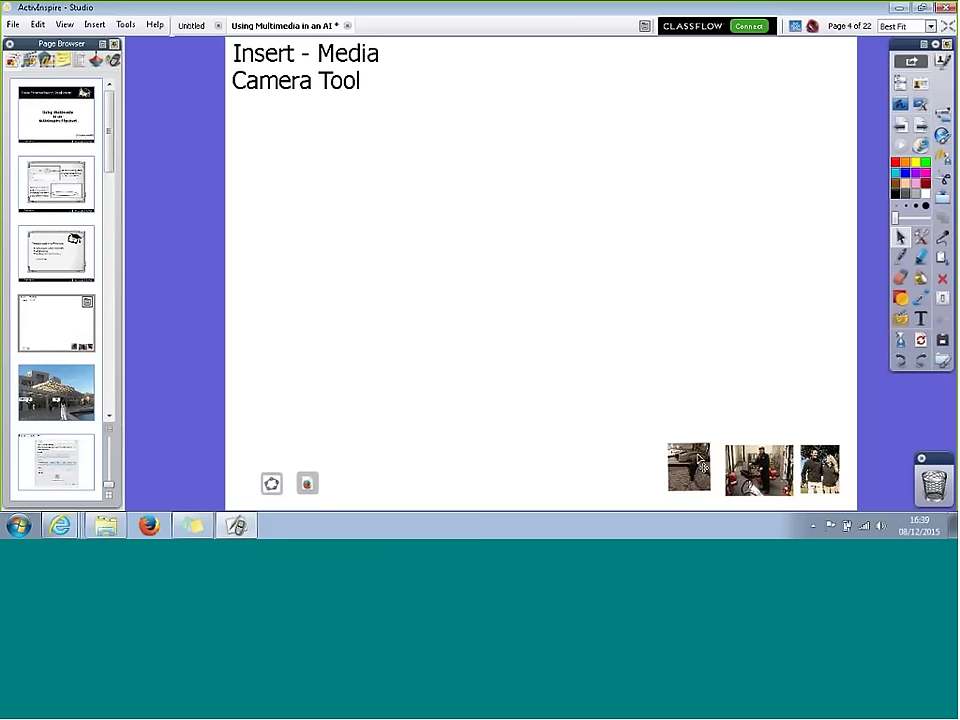
drag(699, 461, 483, 168)
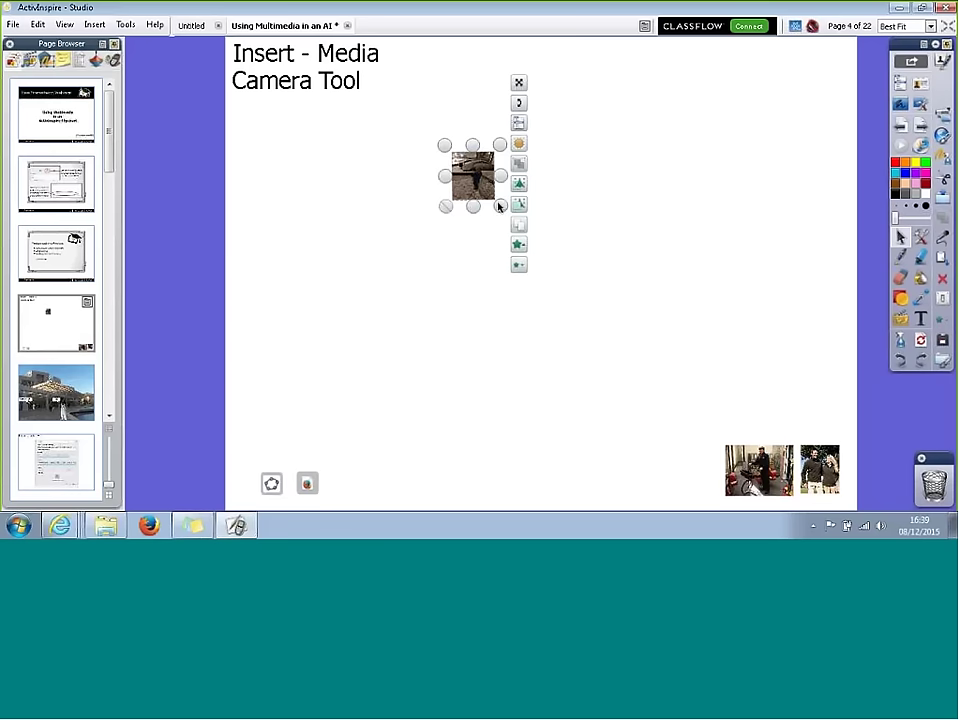
drag(446, 207, 283, 393)
click(623, 290)
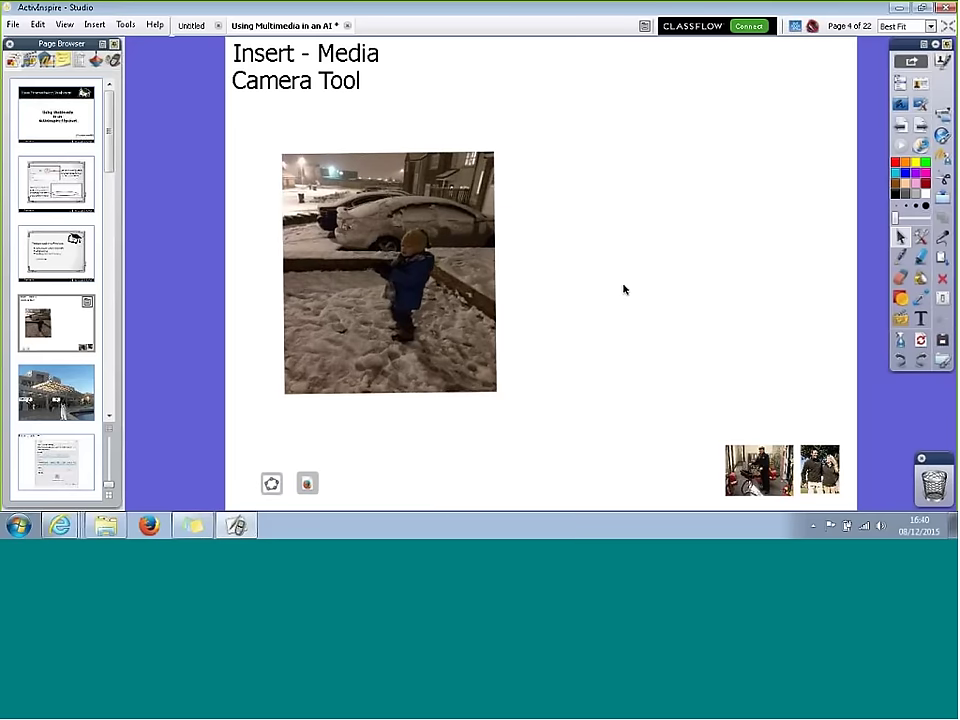
click(921, 236)
click(924, 234)
click(909, 241)
mouse_move(800, 293)
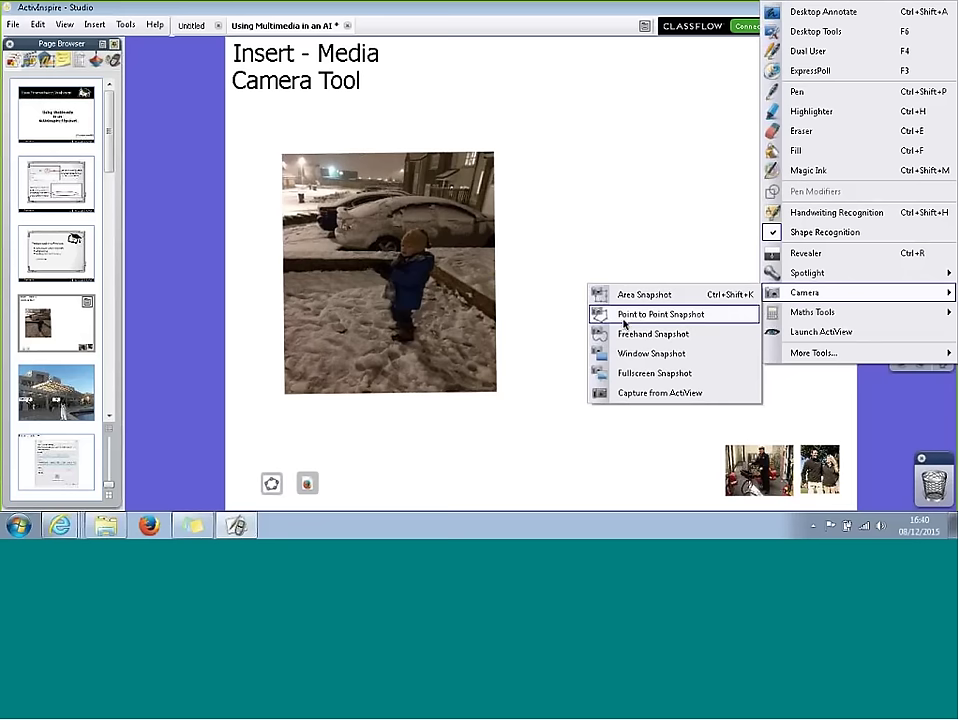
key(Escape)
key(Escape)
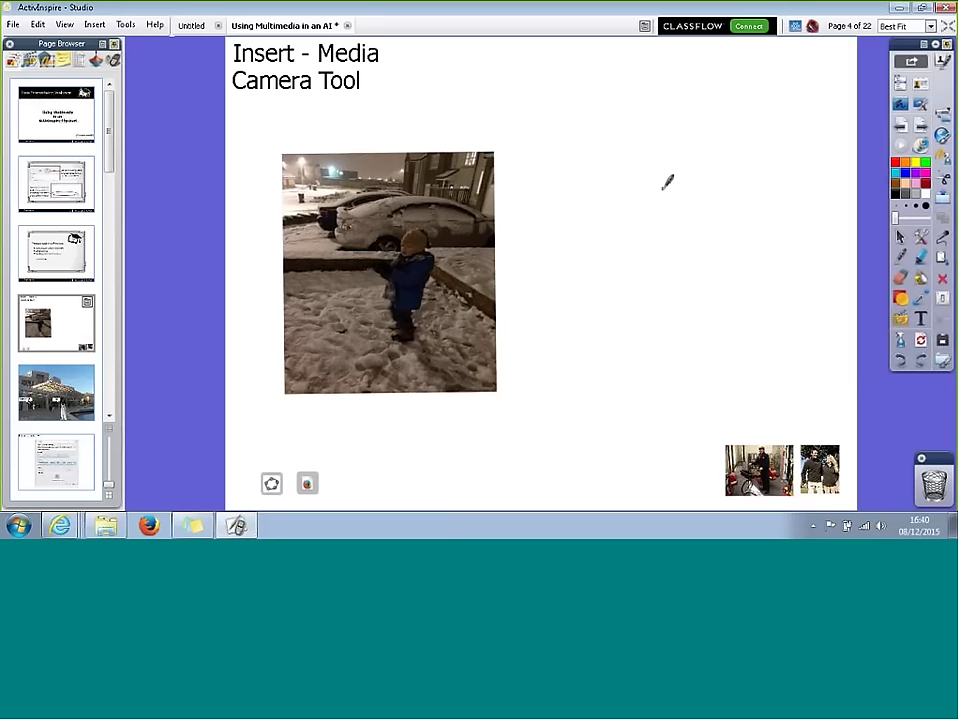
Step: Move the snow photo partly off the lower edge of the page and show the Class Photos folder in the Resource Browser
drag(427, 296, 613, 586)
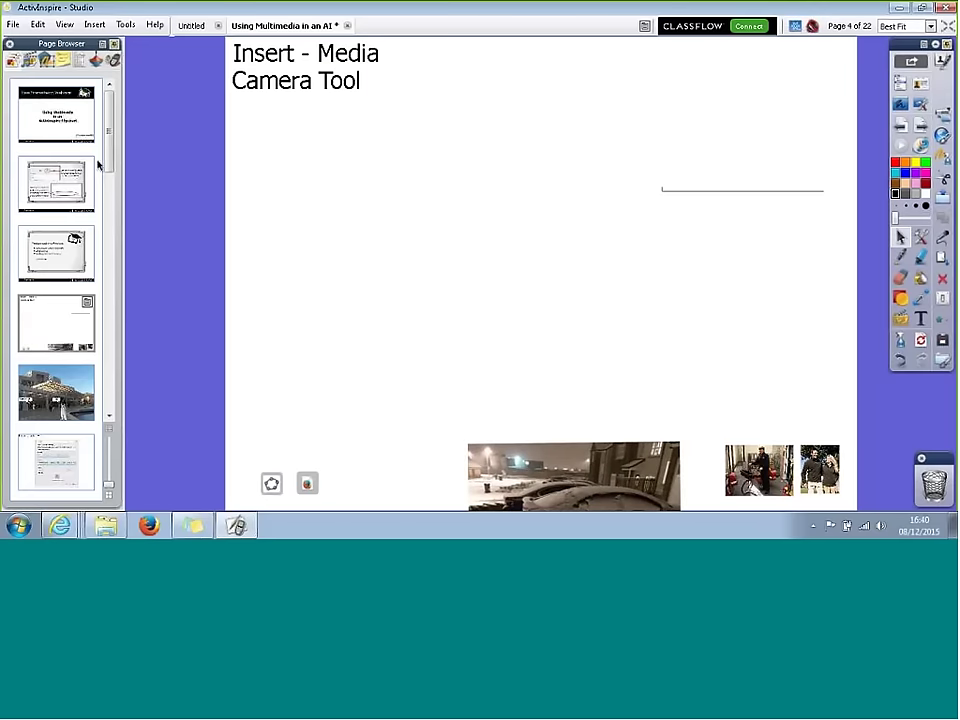
click(31, 62)
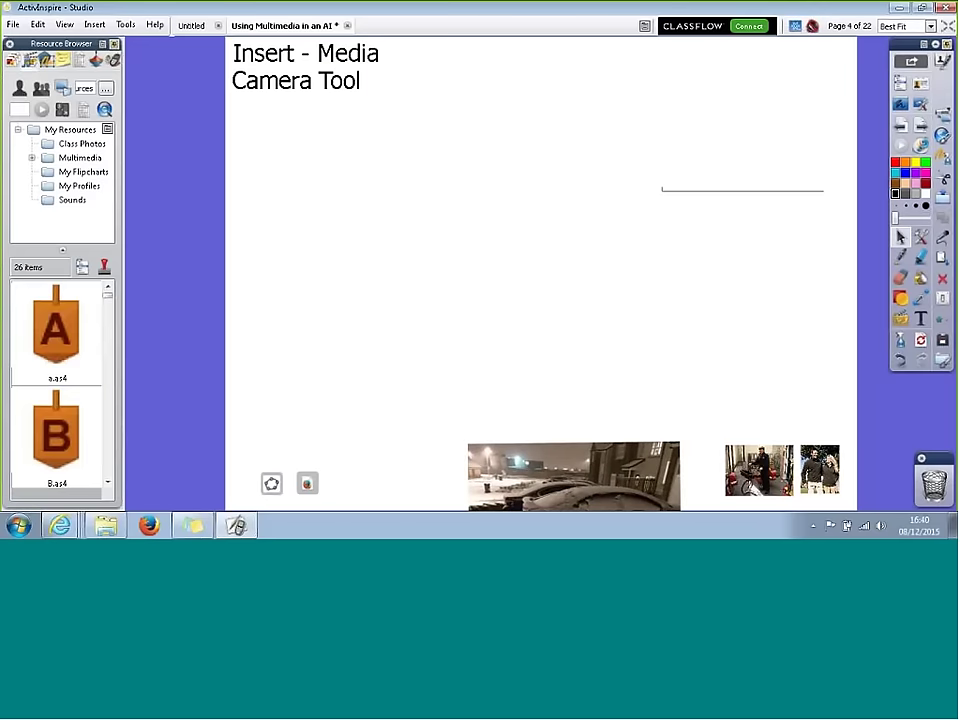
click(47, 146)
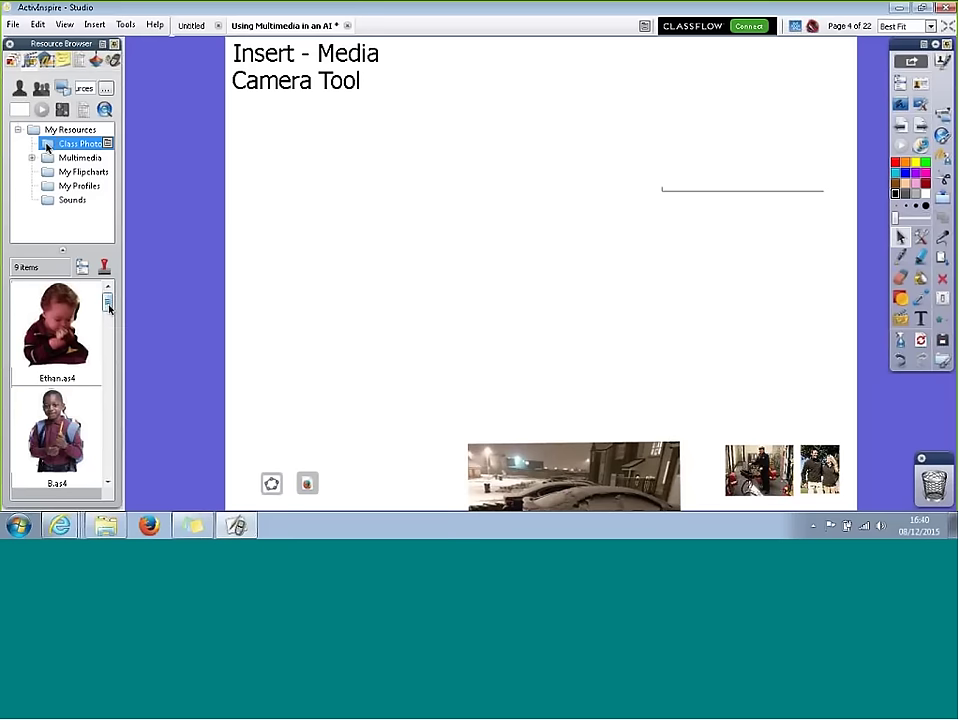
mouse_move(109, 309)
mouse_down()
mouse_move(110, 430)
mouse_move(108, 306)
mouse_up()
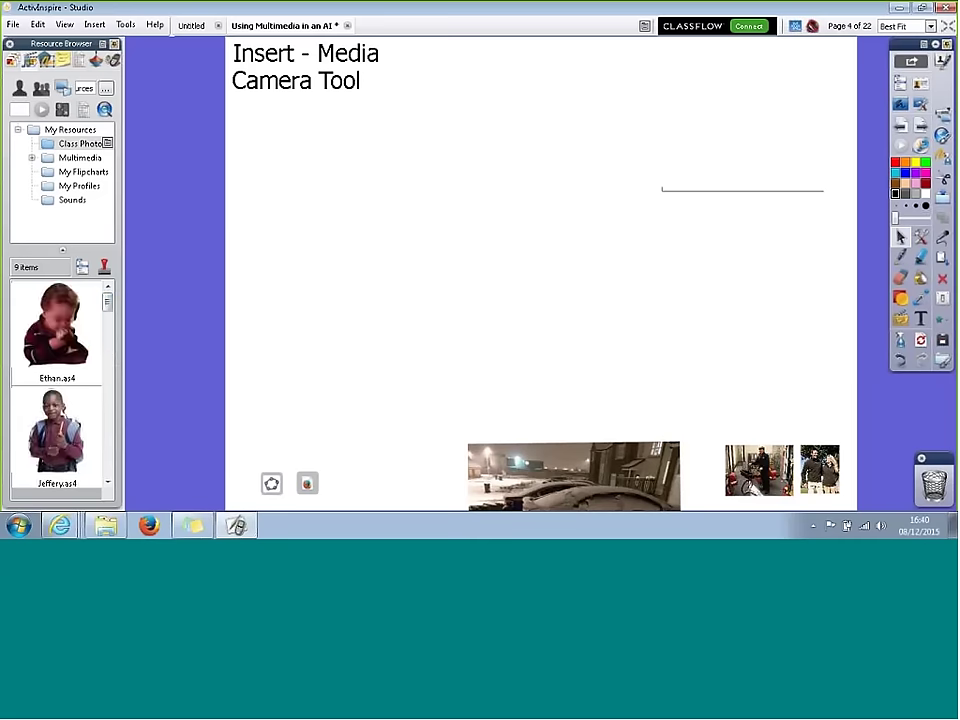
Step: Go to page 5 and add the cut-out of the girl in the orange top from Class Photos between the two children
click(922, 127)
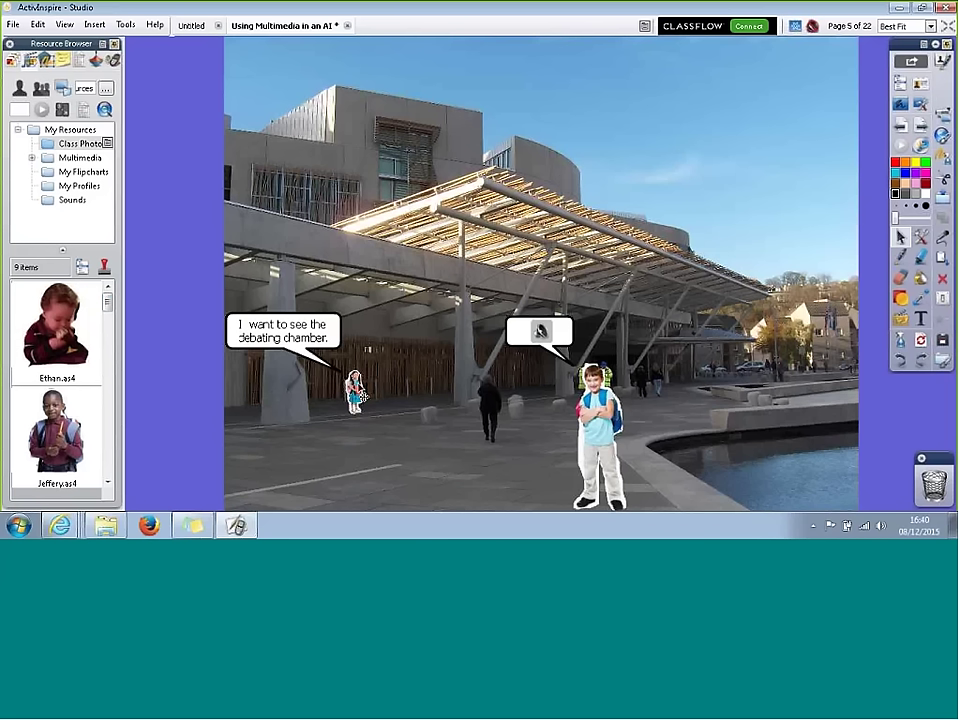
drag(107, 301, 108, 323)
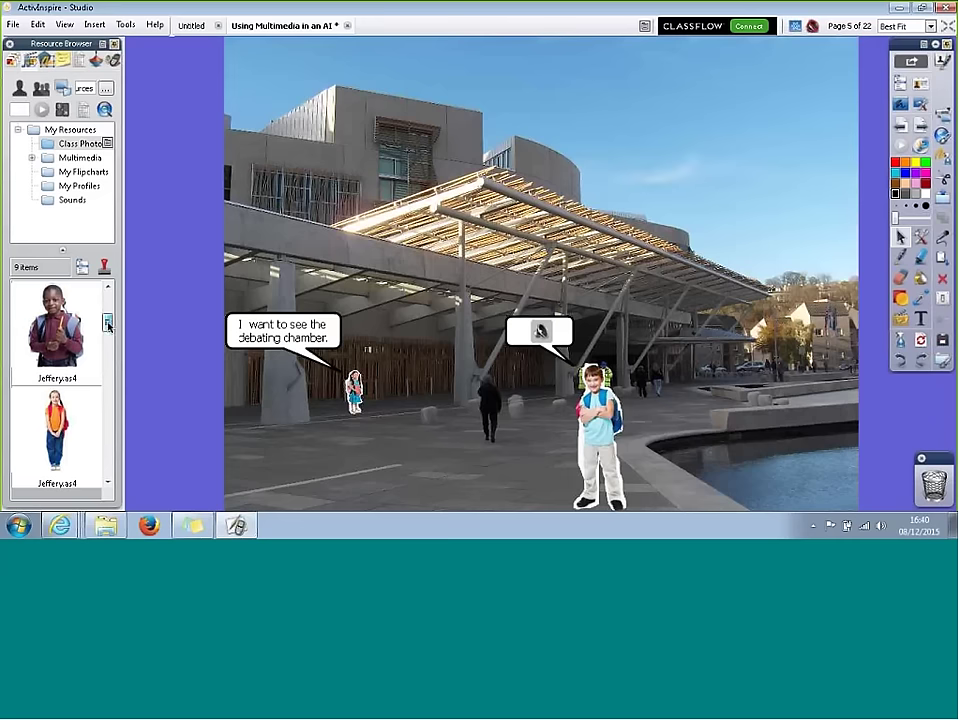
drag(80, 425, 453, 432)
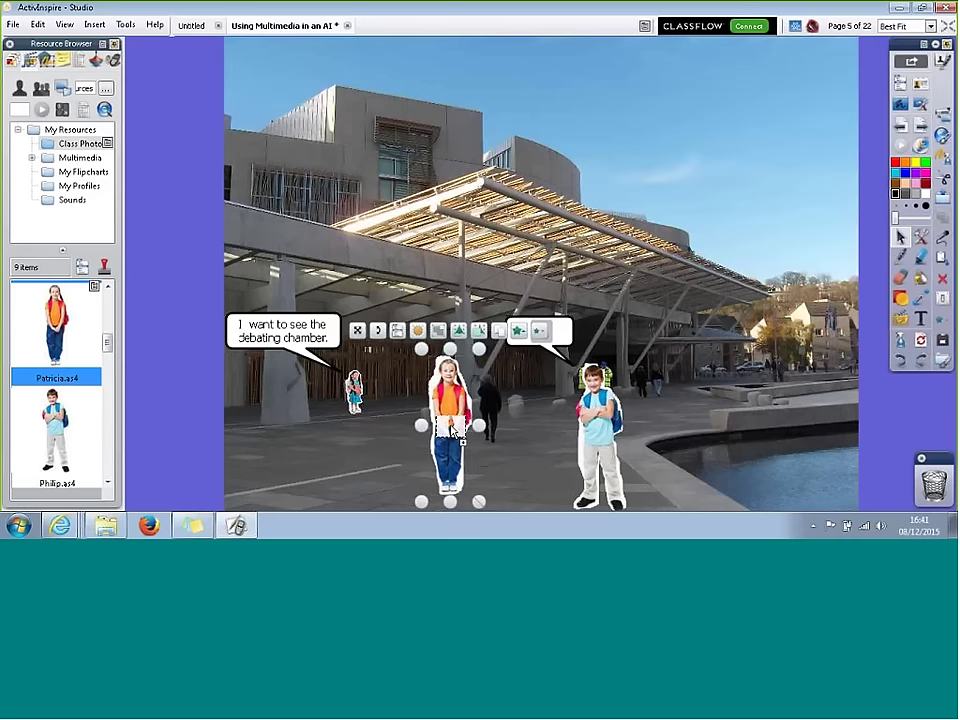
click(443, 267)
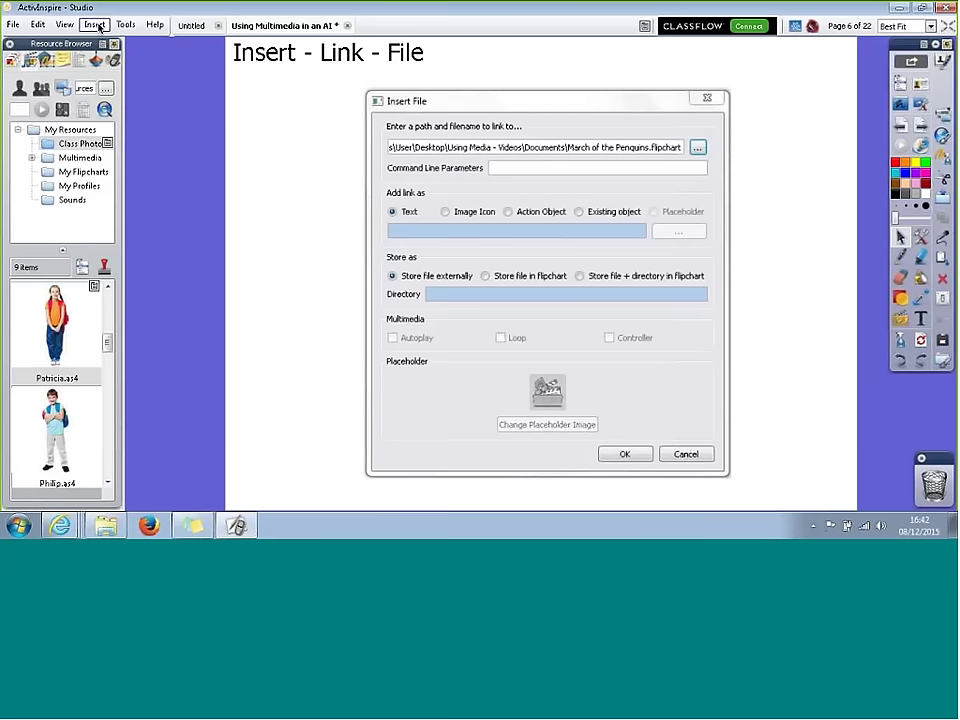
click(899, 85)
click(836, 88)
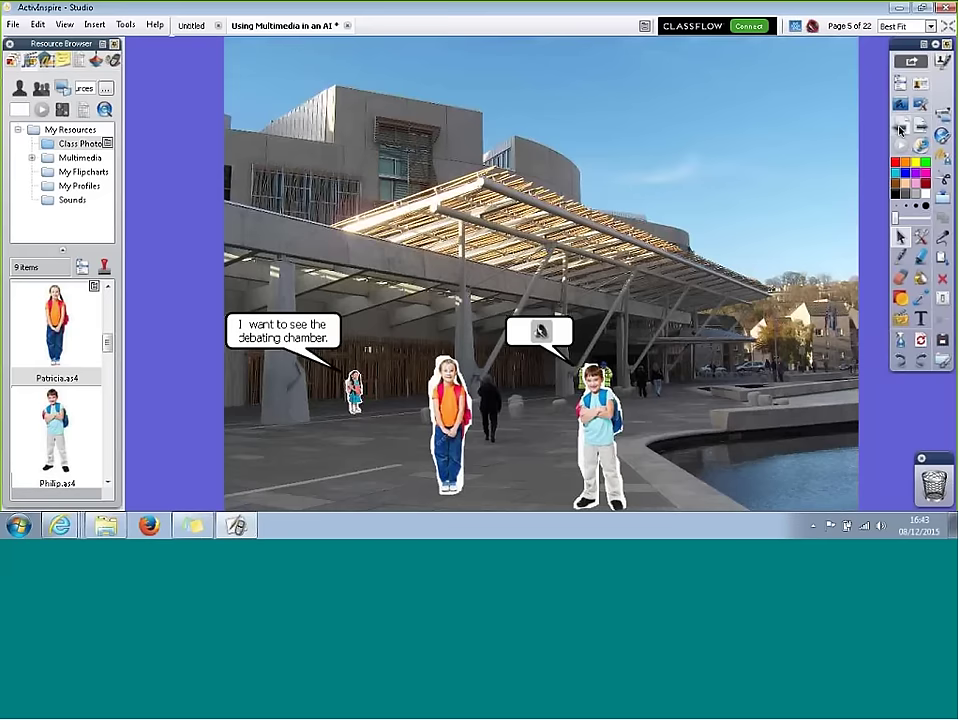
Step: Return to page 4, move the snow photo back to the middle and add a copy of it to the Class Photos folder
click(899, 128)
drag(565, 475, 418, 300)
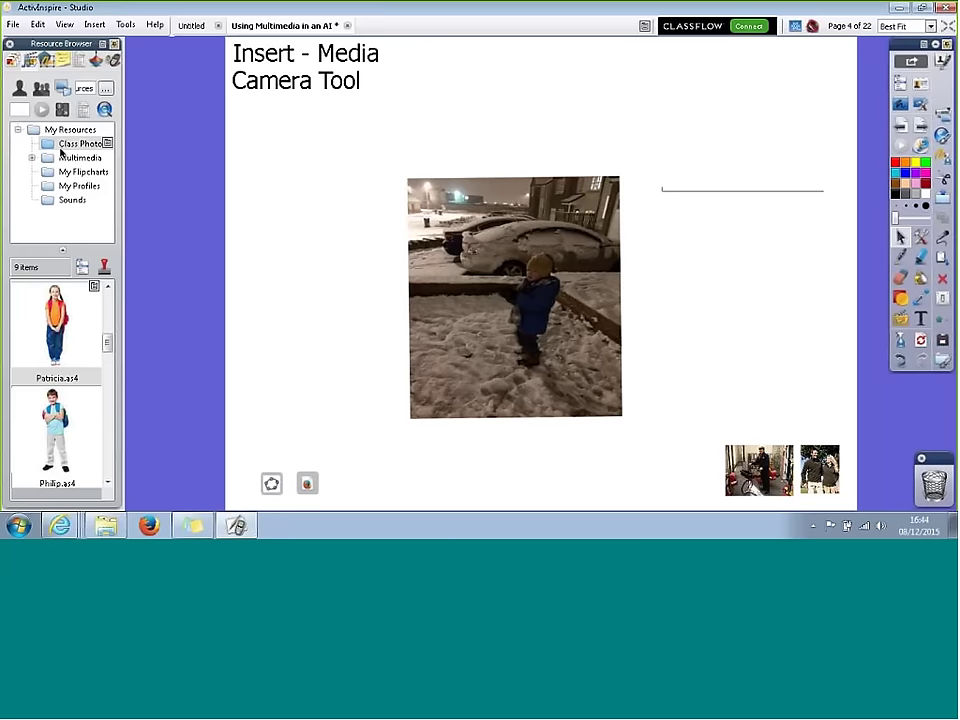
drag(461, 289, 55, 333)
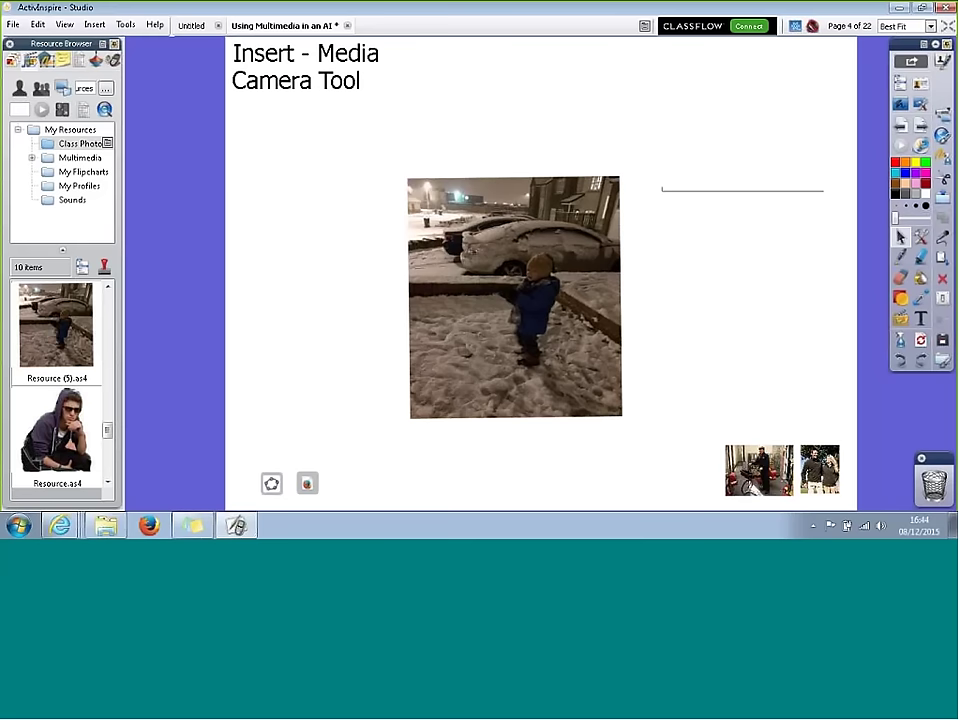
Step: Go to page 6, Insert - Link - File, and show the upcoming pages in the Page Browser
click(920, 128)
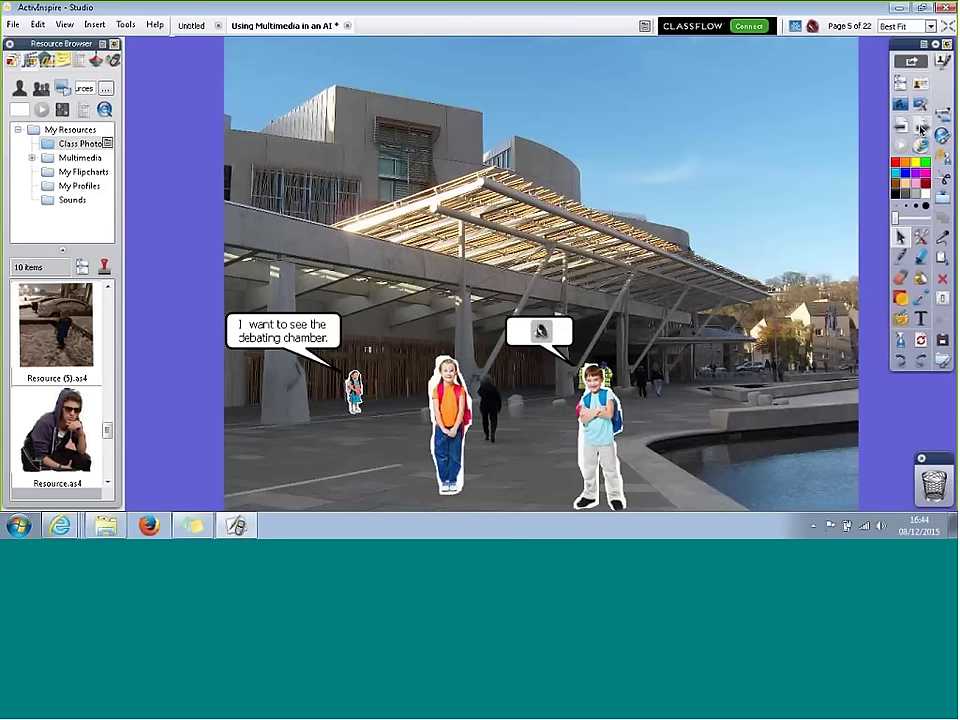
click(920, 128)
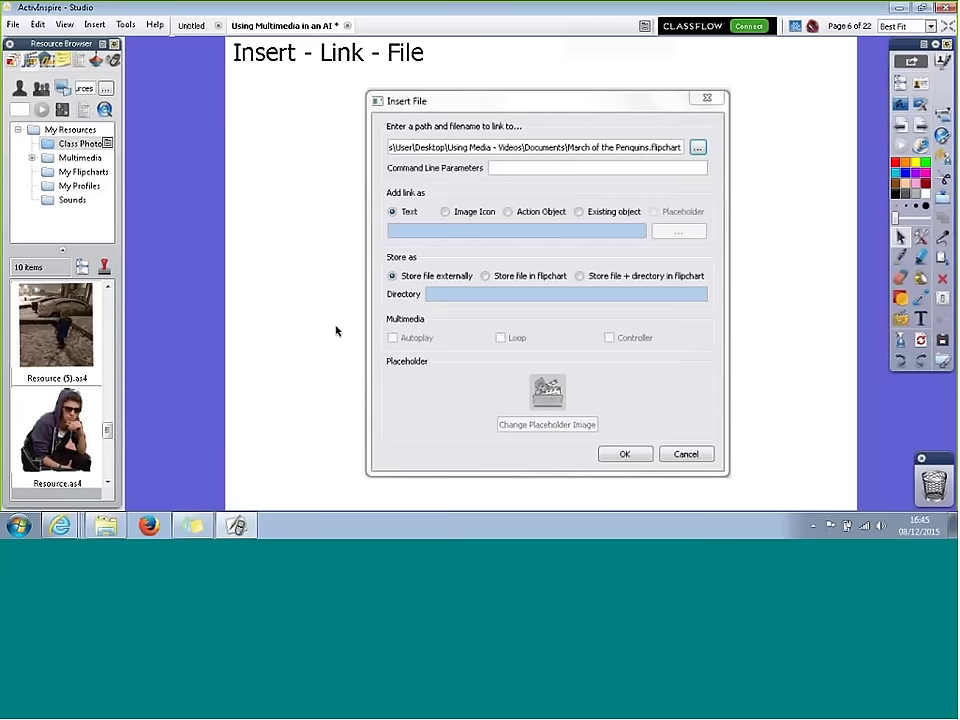
click(14, 60)
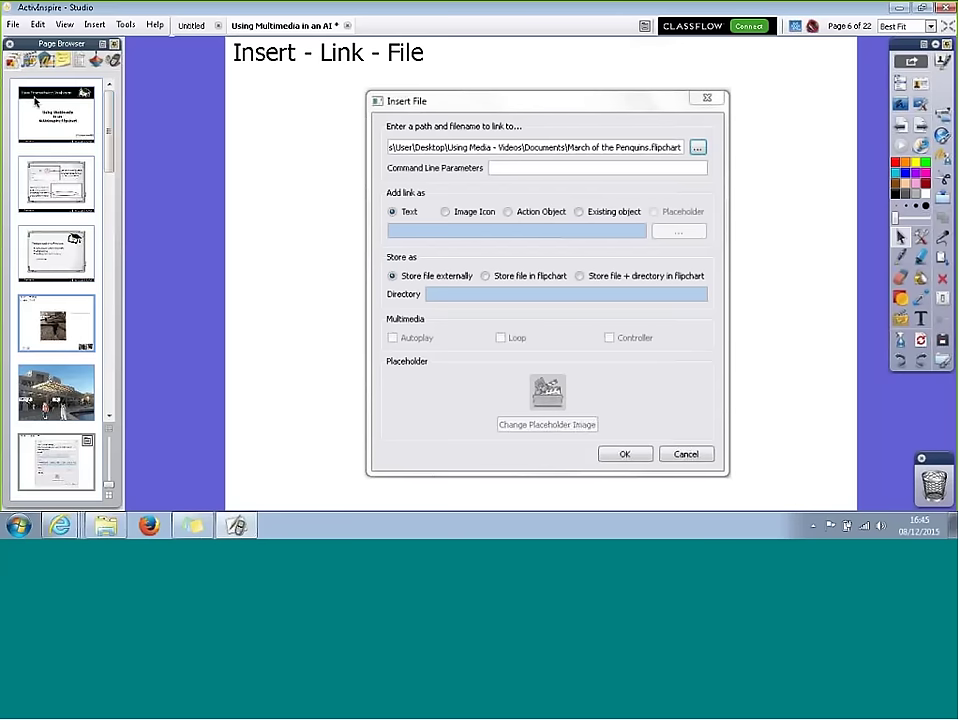
drag(111, 154, 108, 193)
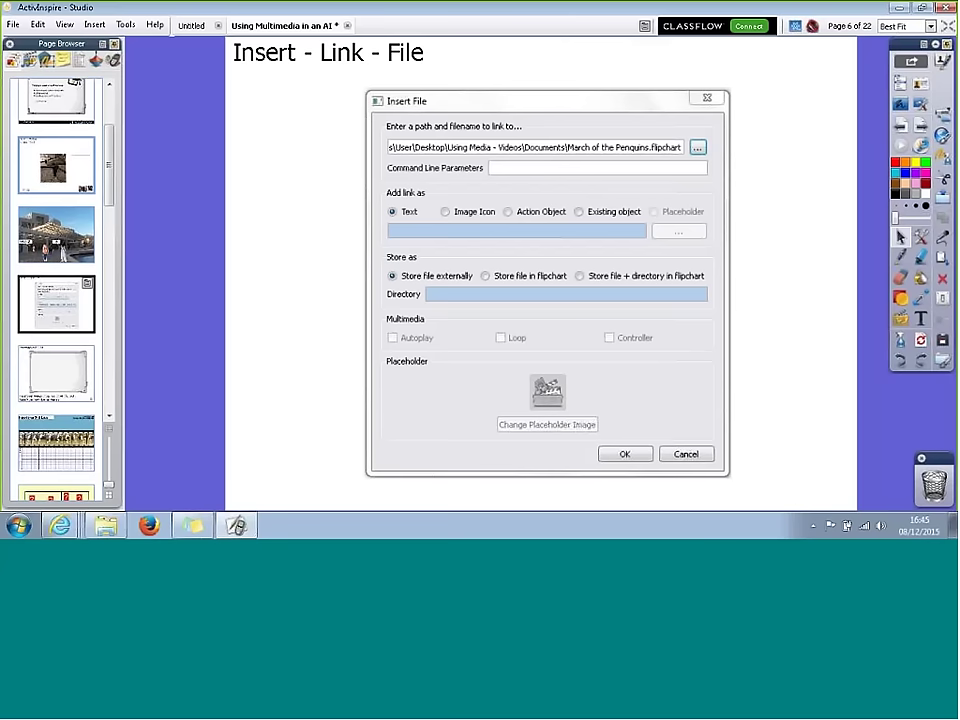
Step: Start a file link on page 6 and choose pizza_fractions.doc from the Documents folder as its target
click(94, 24)
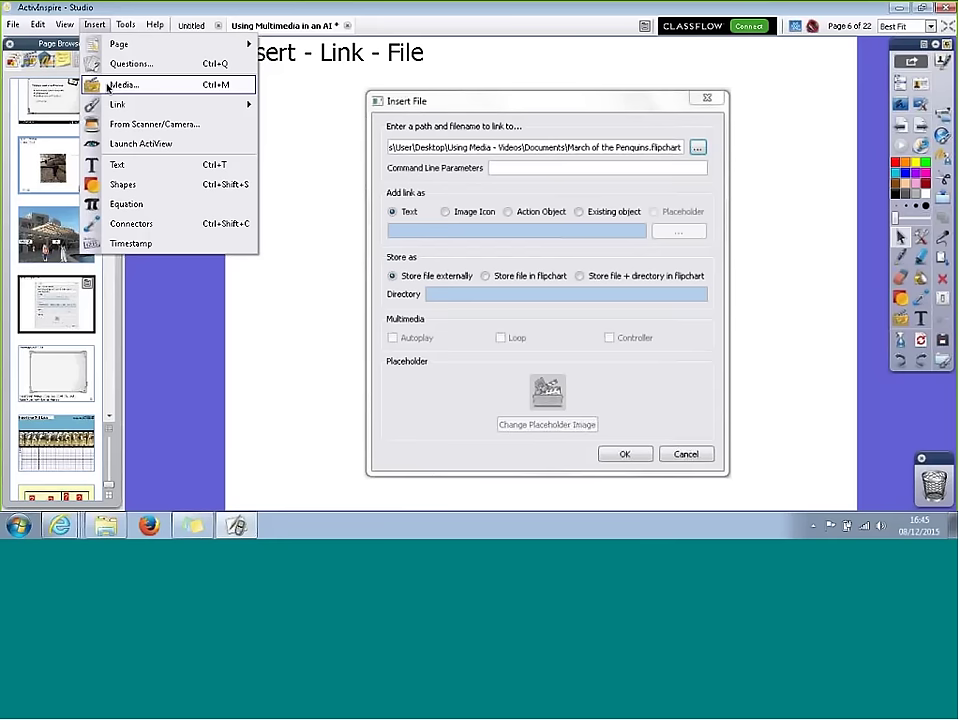
mouse_move(107, 99)
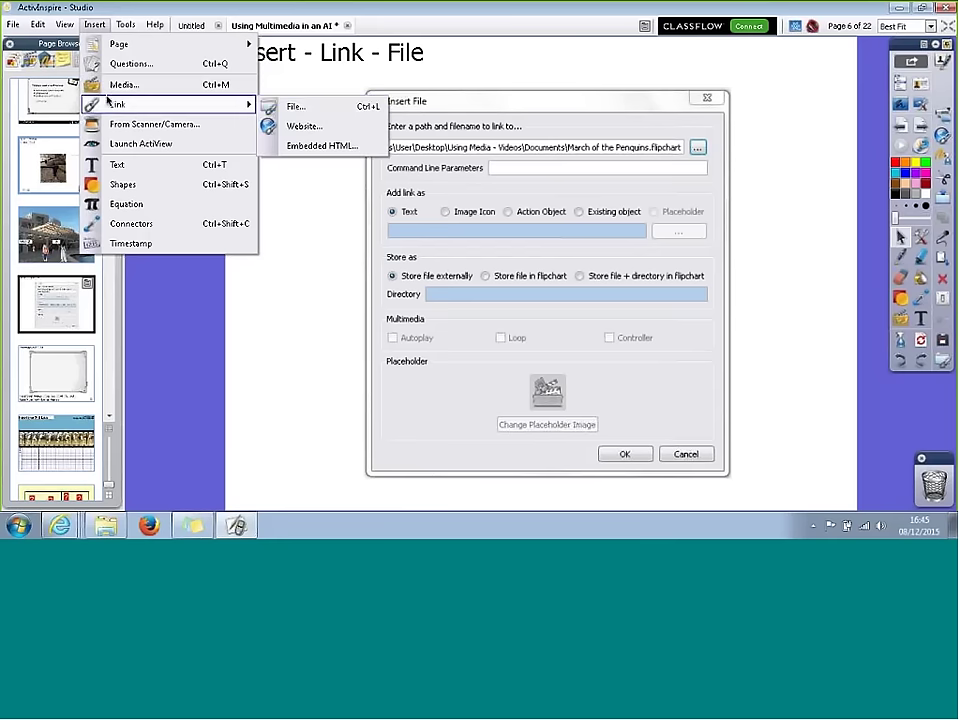
click(270, 107)
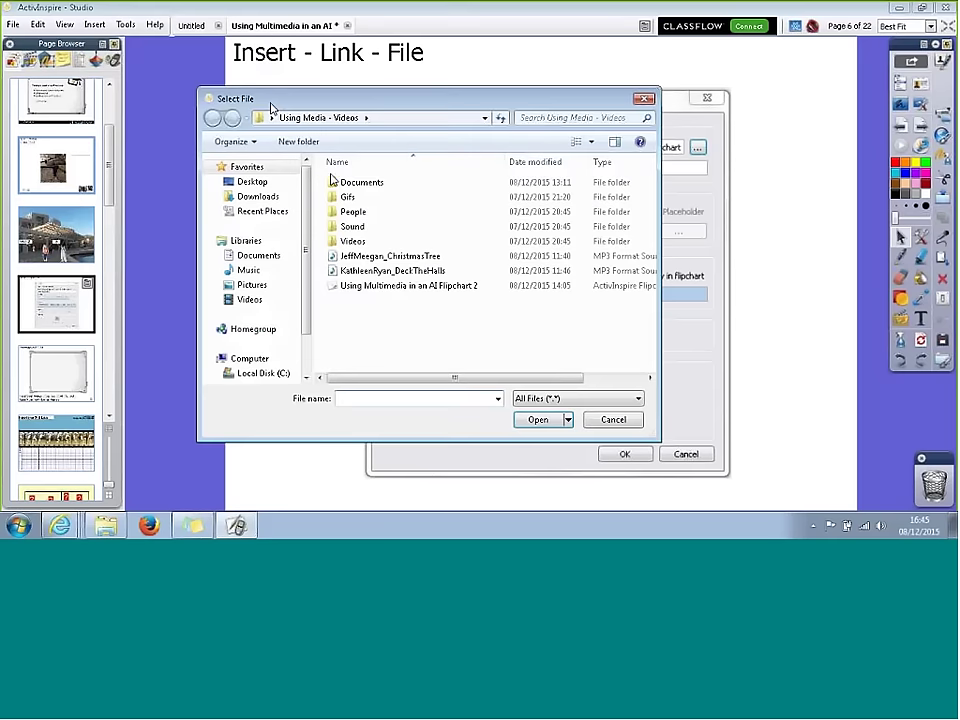
double_click(340, 182)
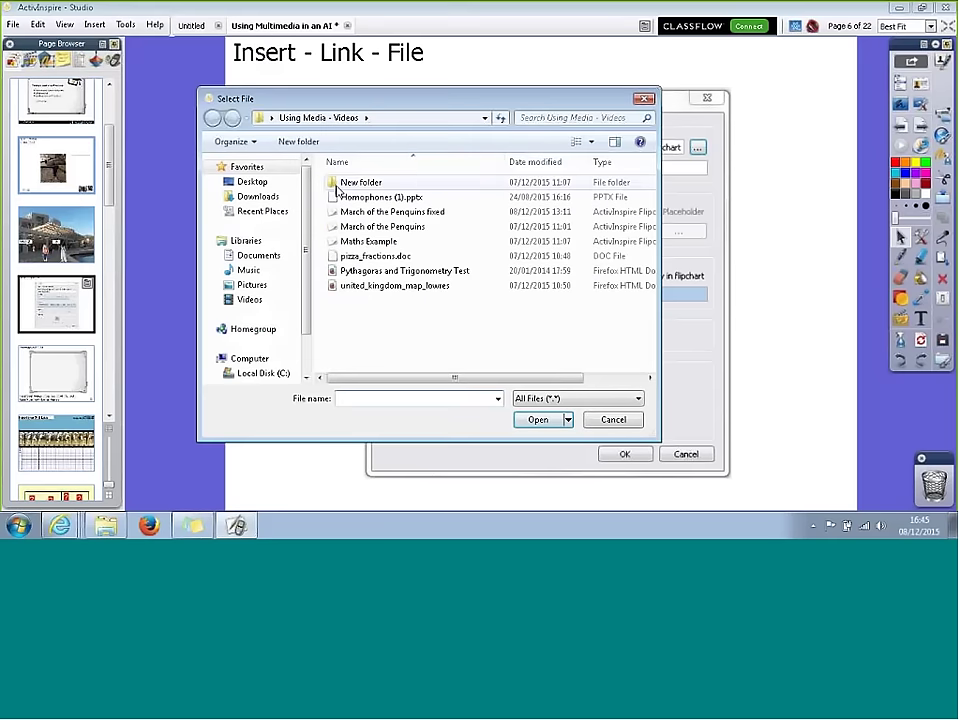
click(345, 256)
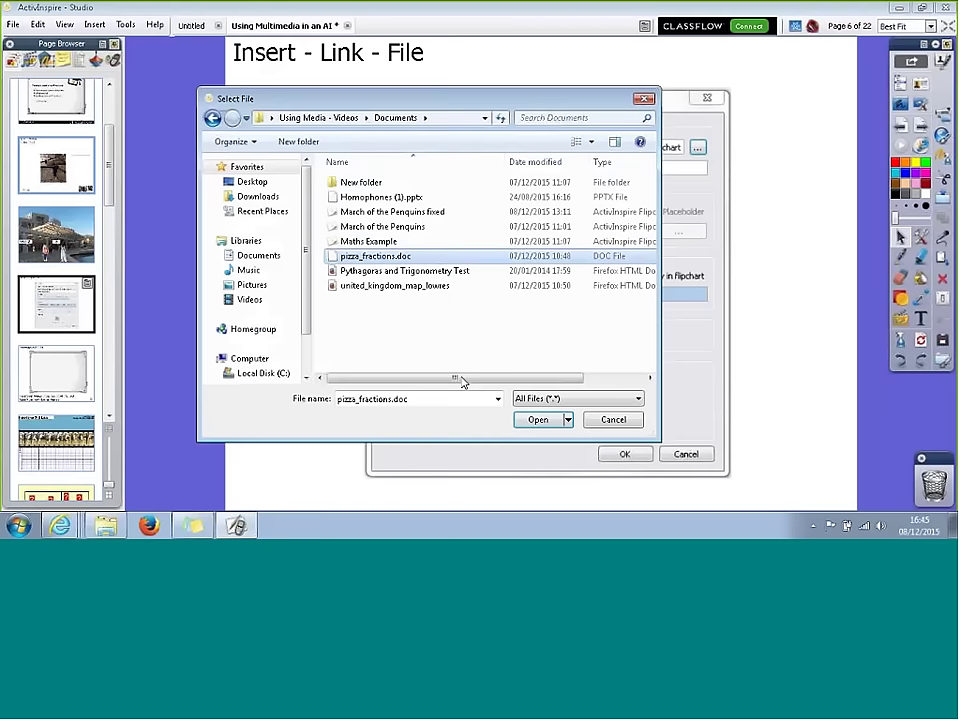
click(522, 424)
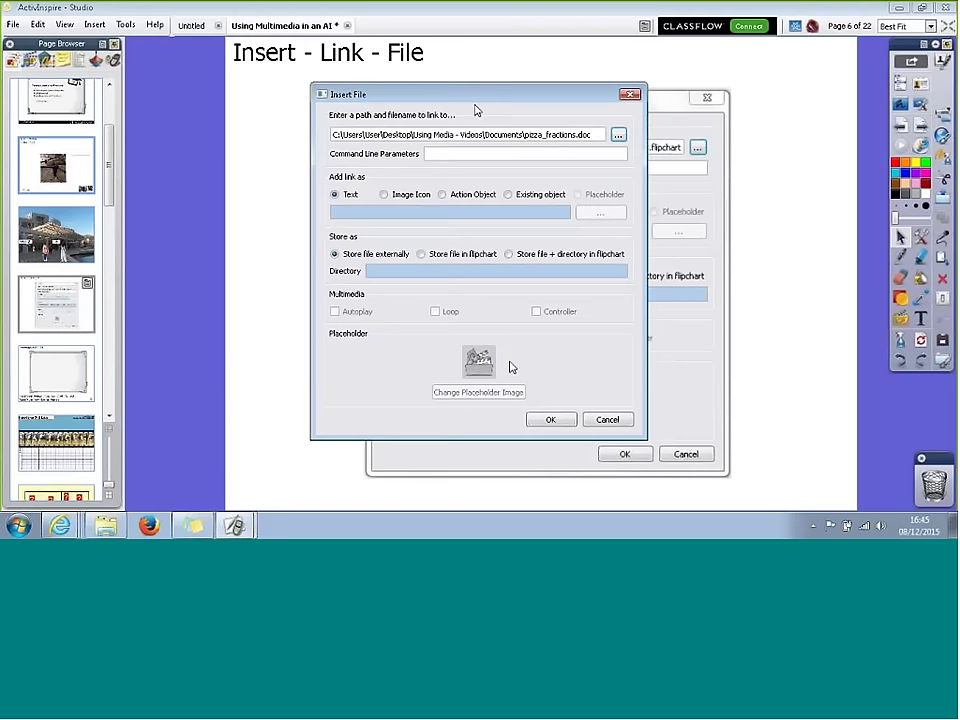
Step: Add the link as an image icon with the file stored in the flipchart, and place the icon beside the dialog picture
drag(474, 104, 454, 98)
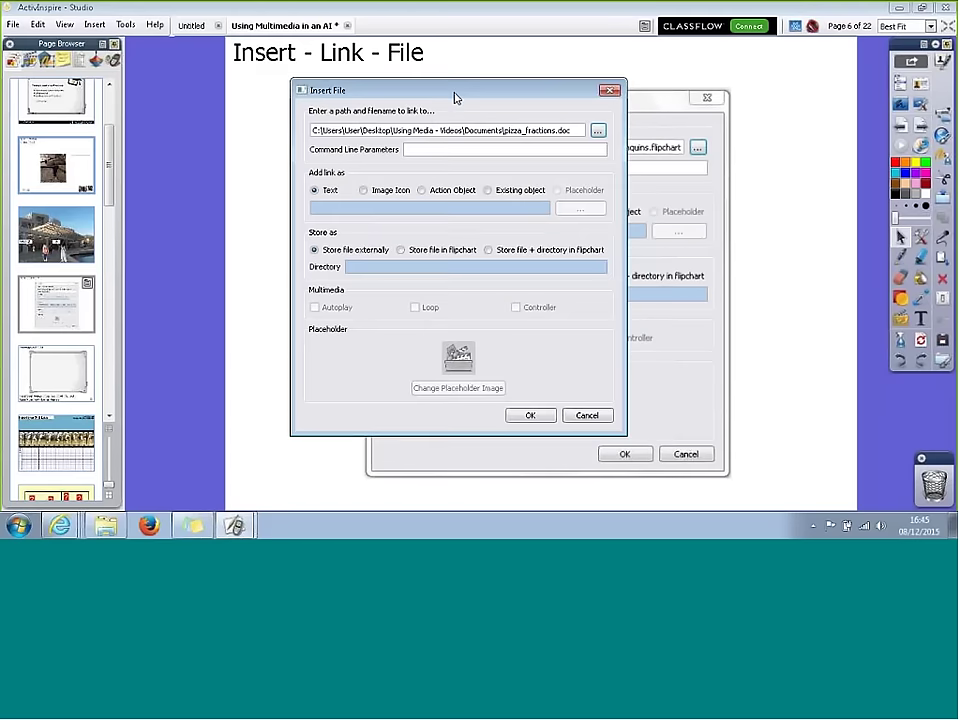
click(364, 191)
click(401, 250)
click(530, 415)
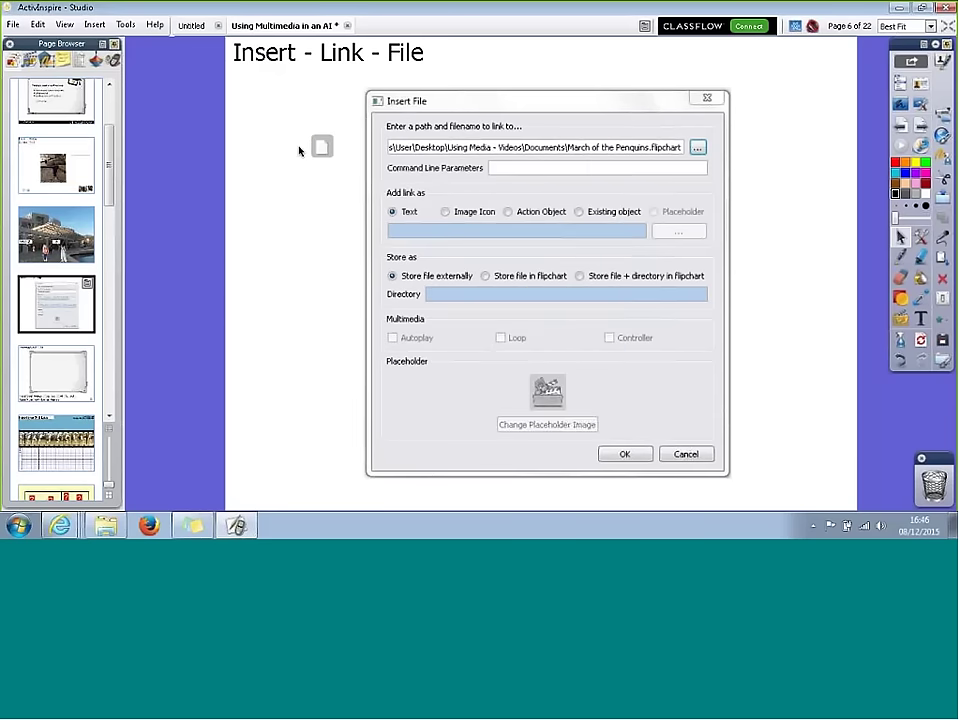
drag(321, 150, 262, 146)
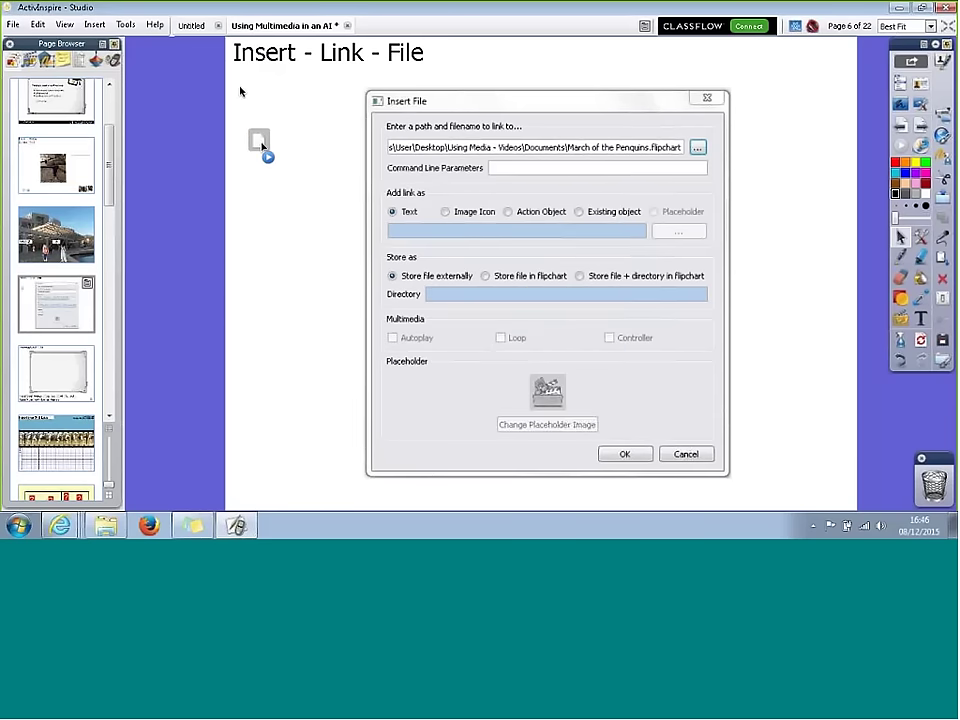
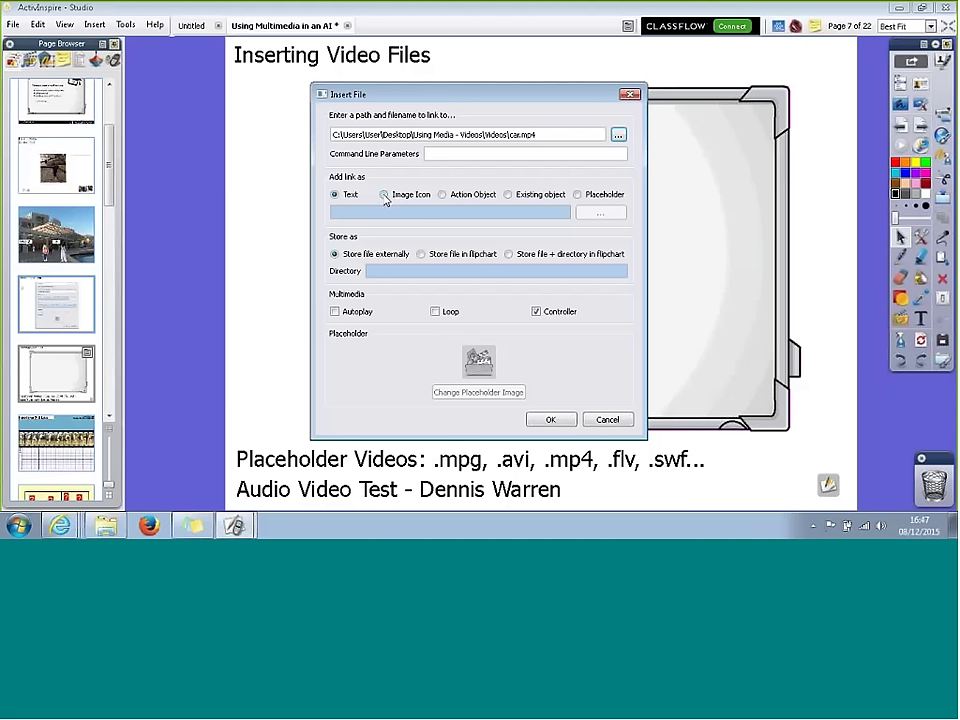
Step: Insert the car.mp4 link as an image icon stored in the flipchart, and place the icon outside the whiteboard frame
click(384, 196)
click(421, 255)
click(552, 420)
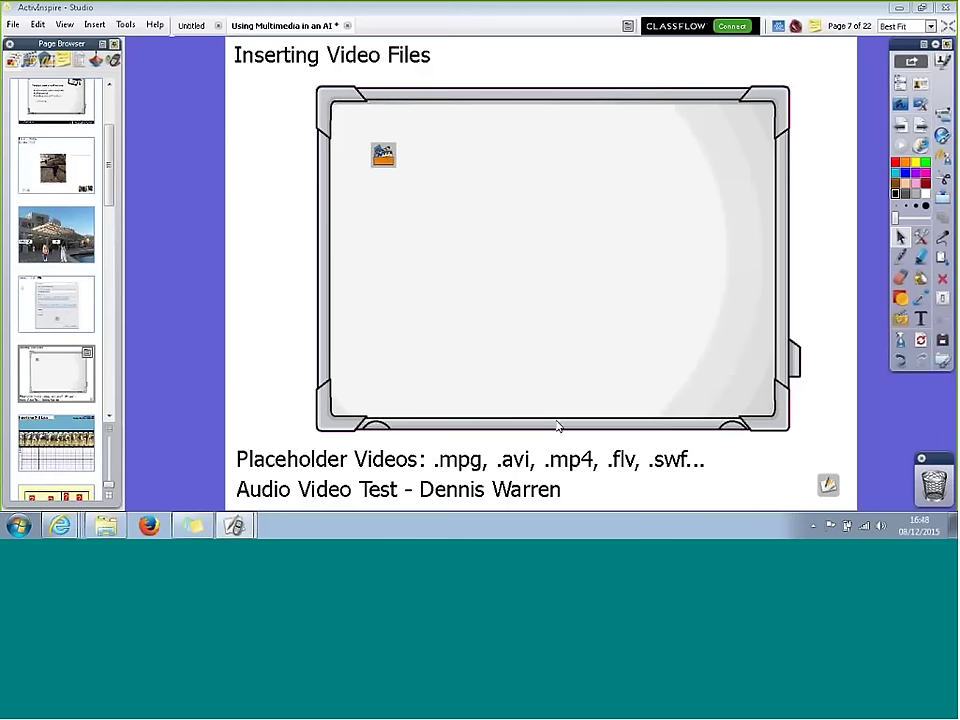
mouse_move(388, 160)
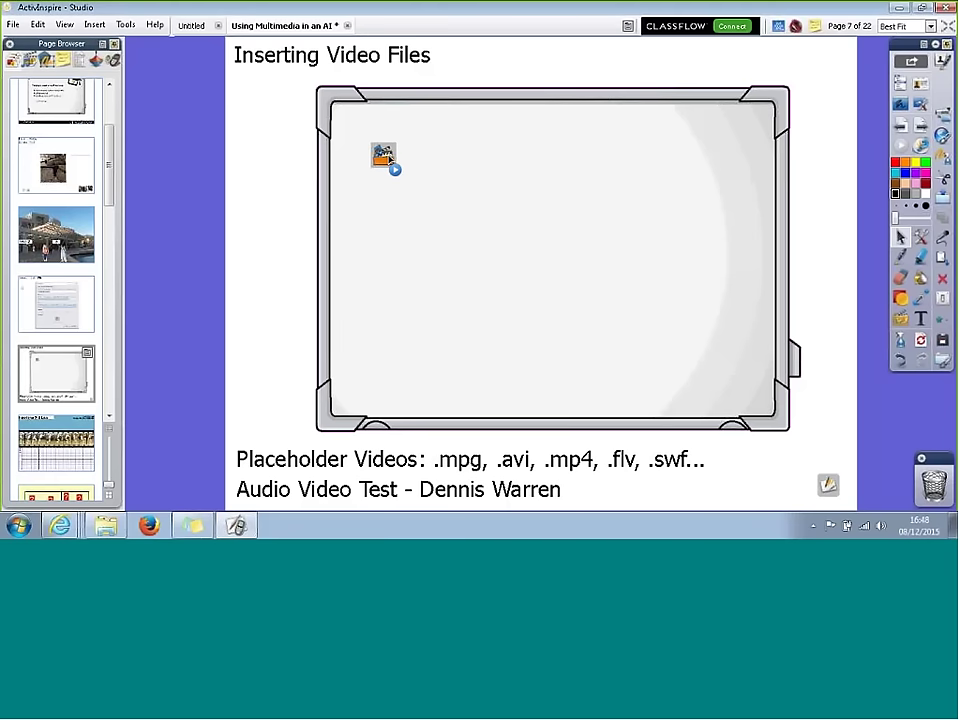
drag(388, 160, 278, 145)
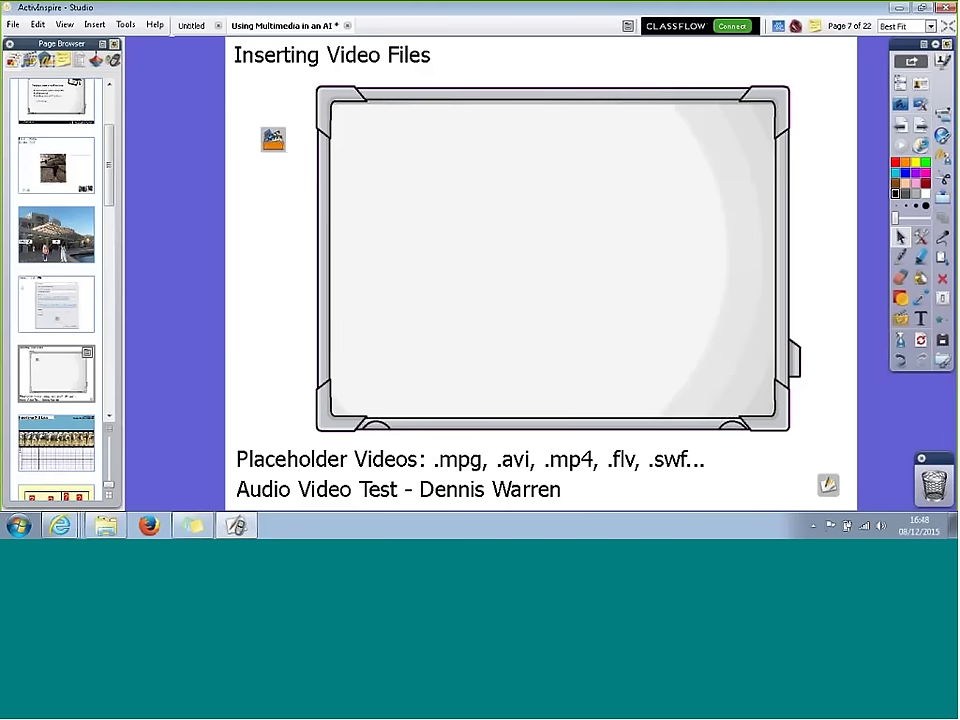
Step: Play car.mp4 from its icon in the pop-up player, and delete the icon from the page
click(276, 141)
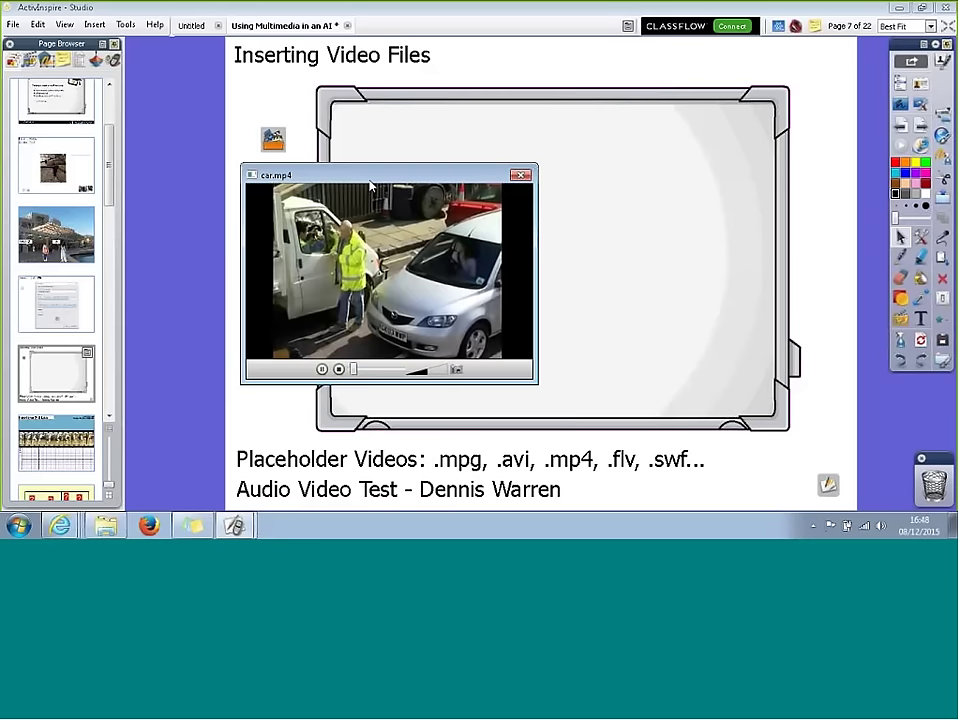
mouse_move(370, 186)
mouse_down()
mouse_move(519, 156)
mouse_move(525, 167)
mouse_move(357, 186)
mouse_up()
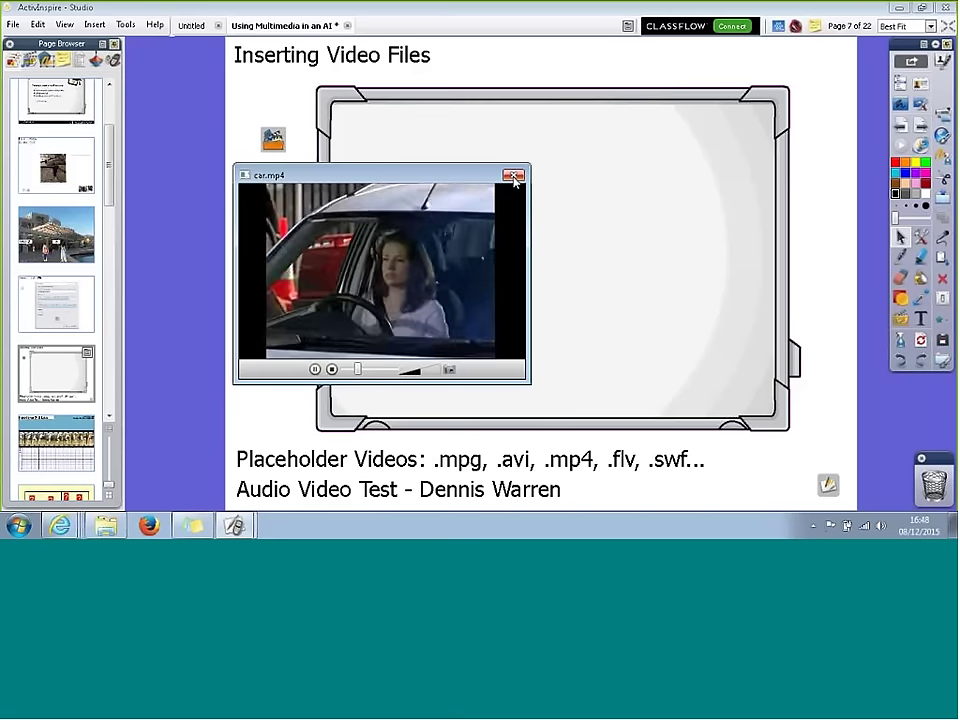
click(513, 177)
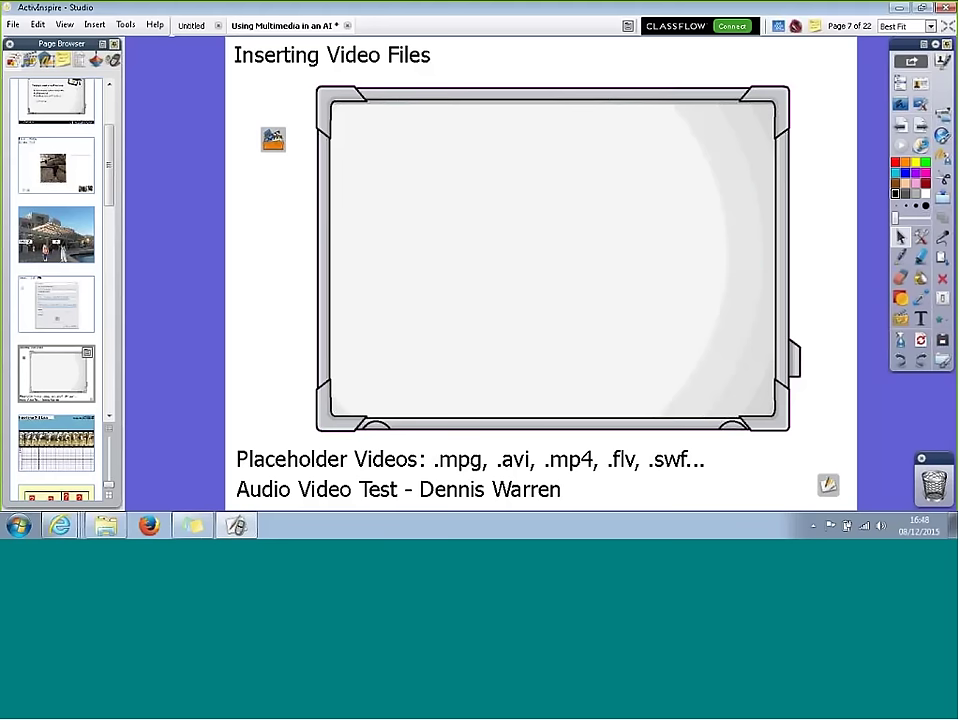
click(273, 140)
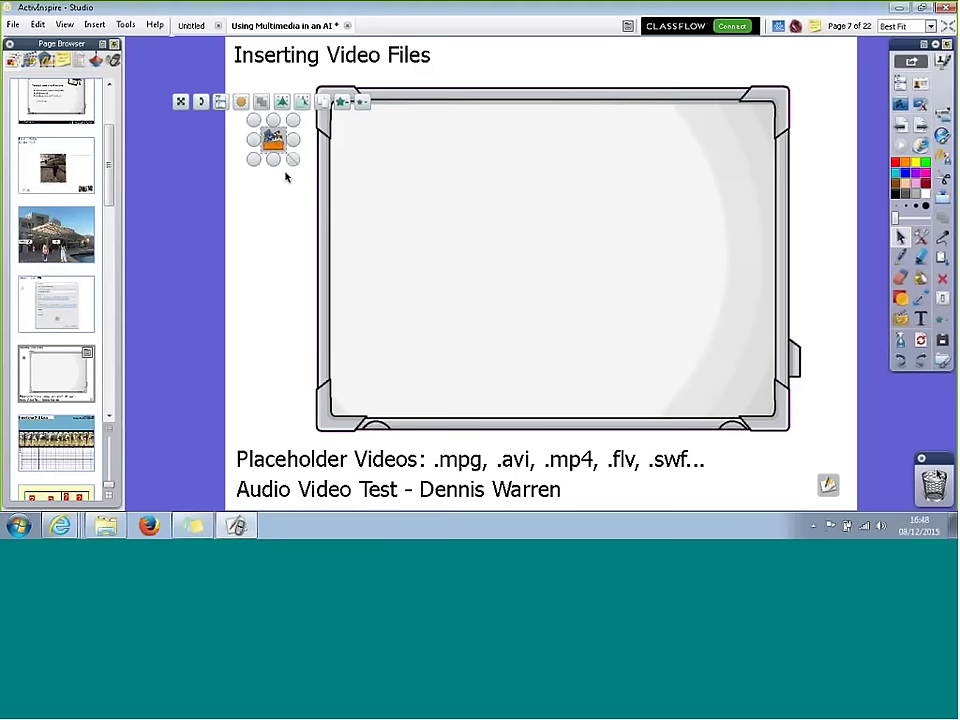
click(285, 177)
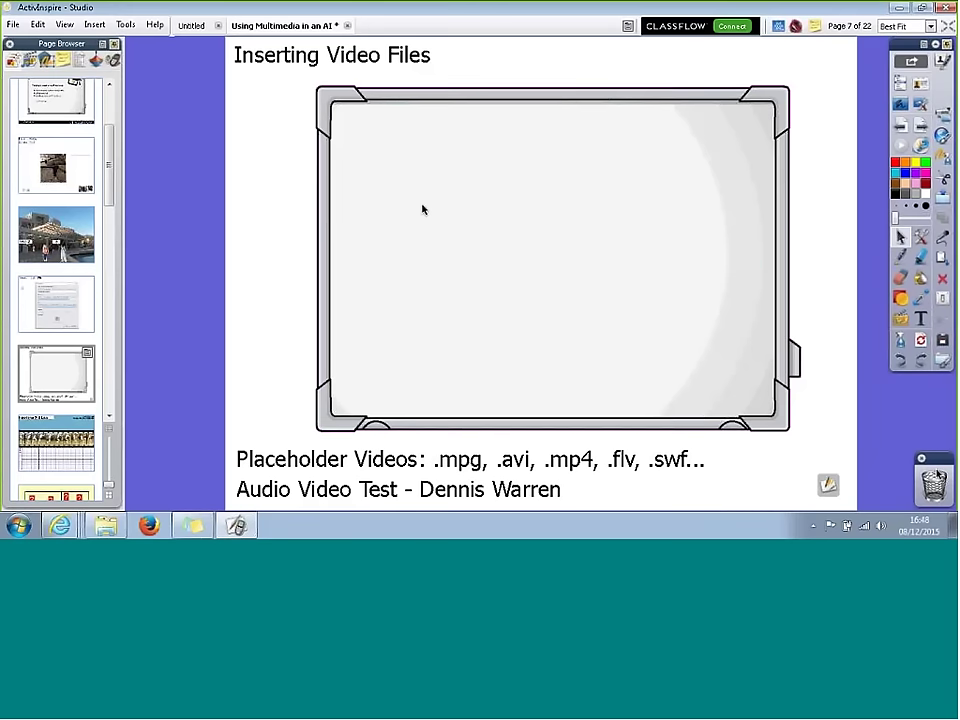
Step: Start a new file link on page 7 and choose the car video from the Videos folder
click(97, 25)
mouse_move(120, 104)
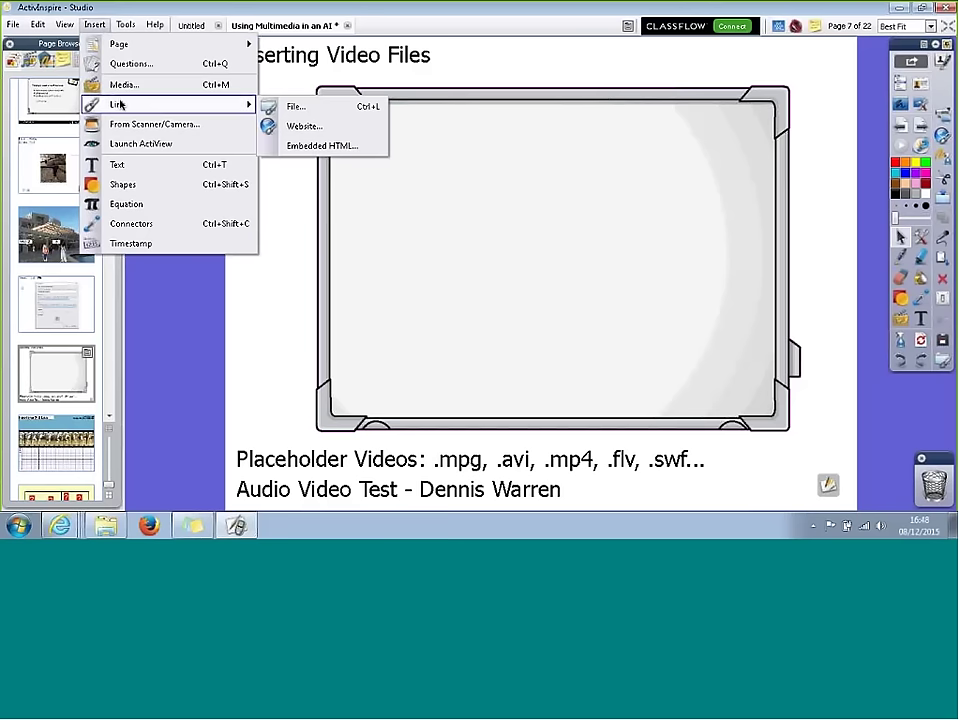
click(268, 108)
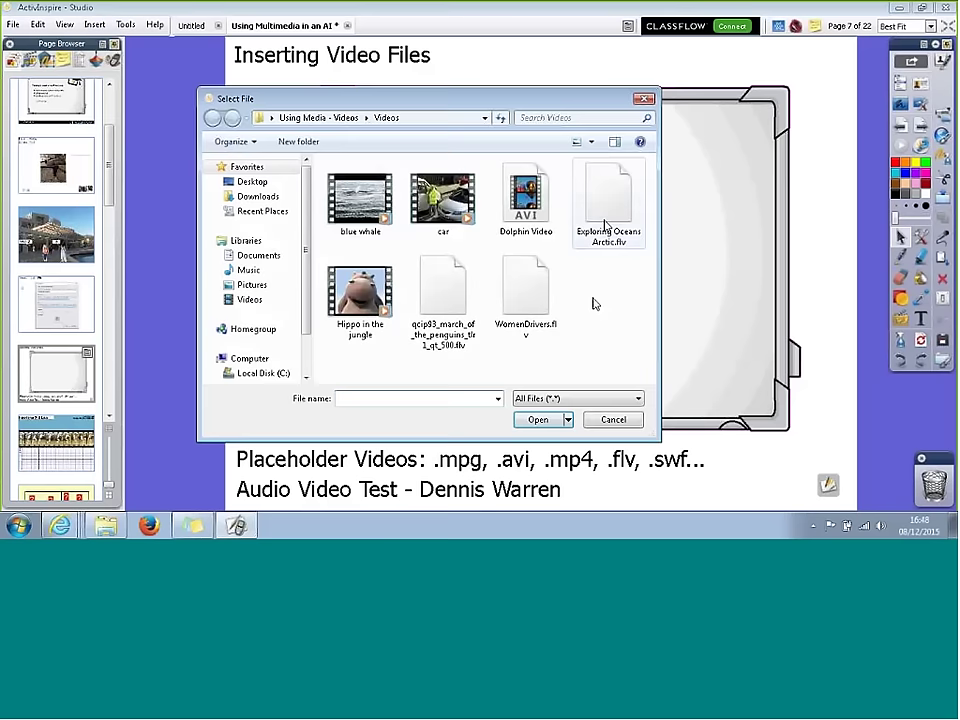
click(354, 318)
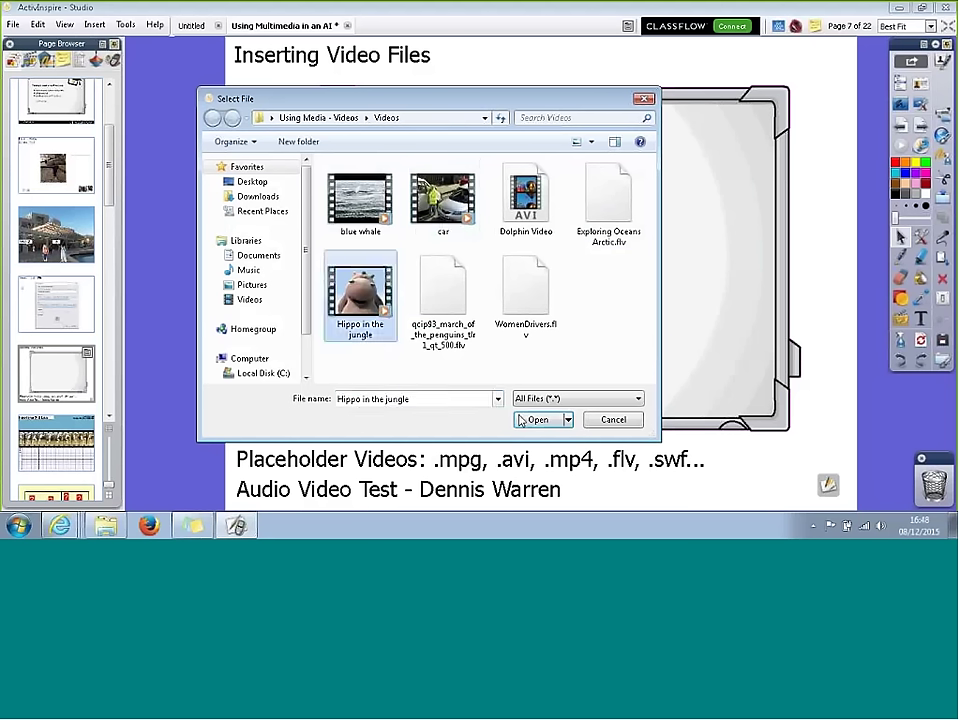
click(437, 213)
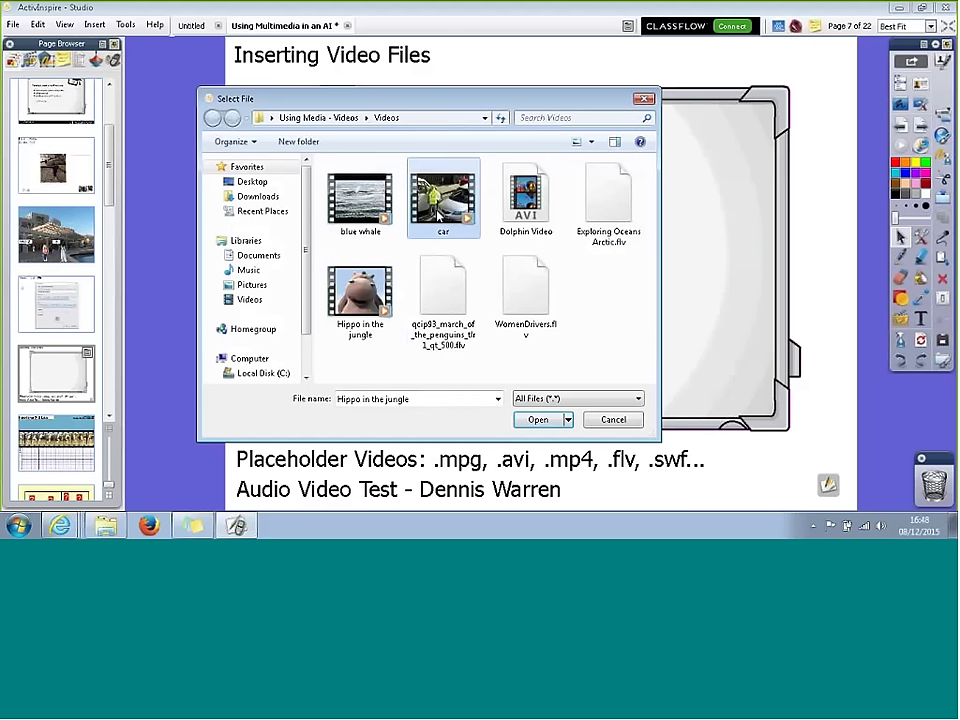
click(530, 419)
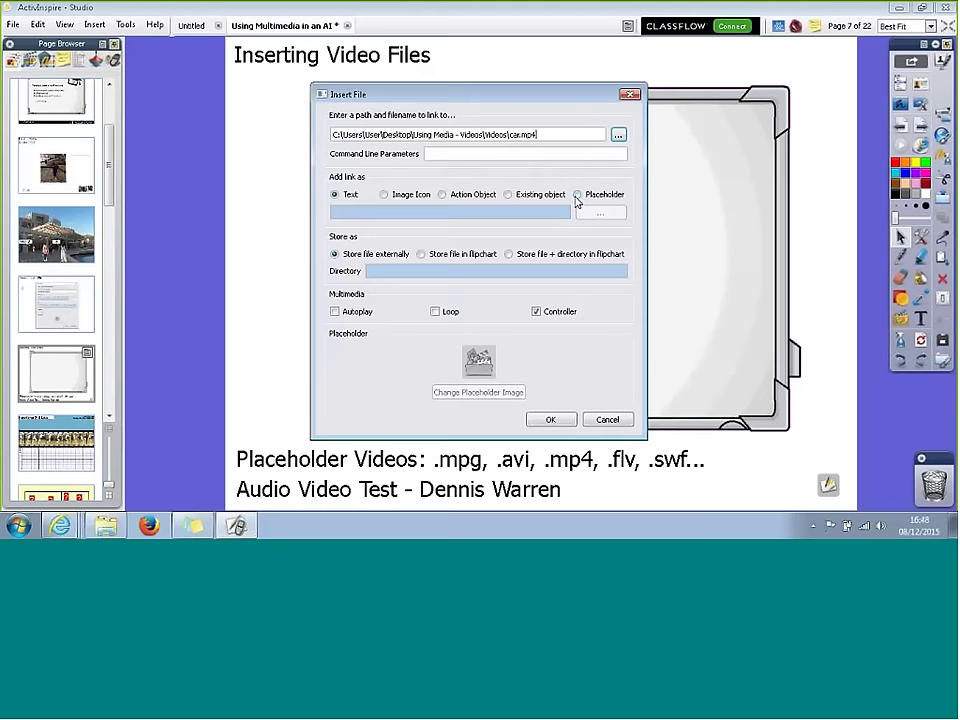
Step: Insert car.mp4 as a placeholder stored in the flipchart, using a frame from the video as the placeholder image
click(577, 196)
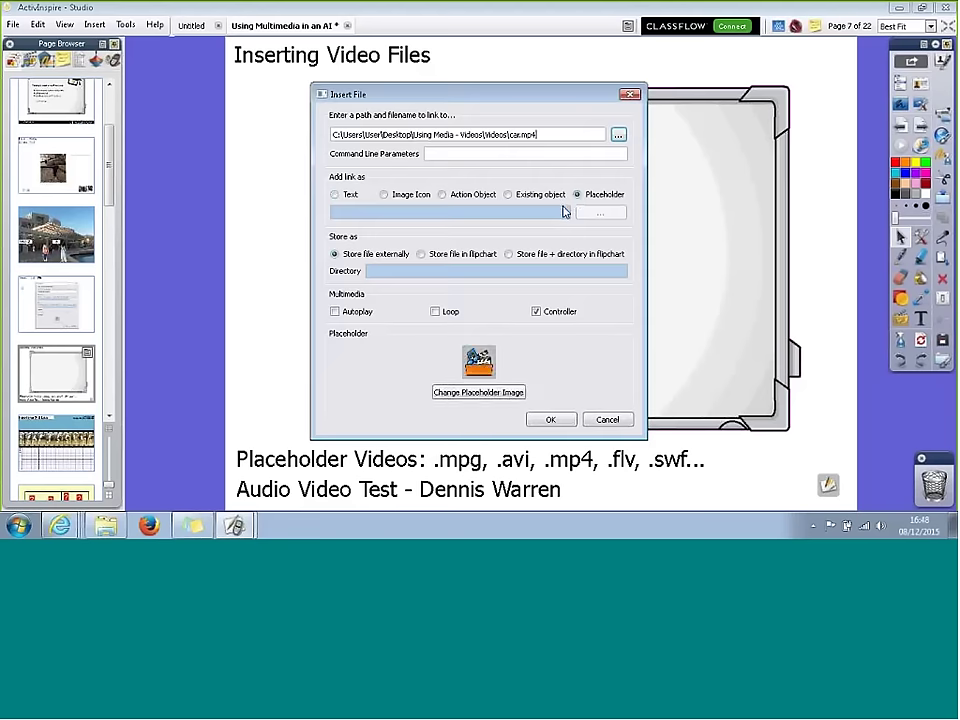
click(421, 254)
click(479, 393)
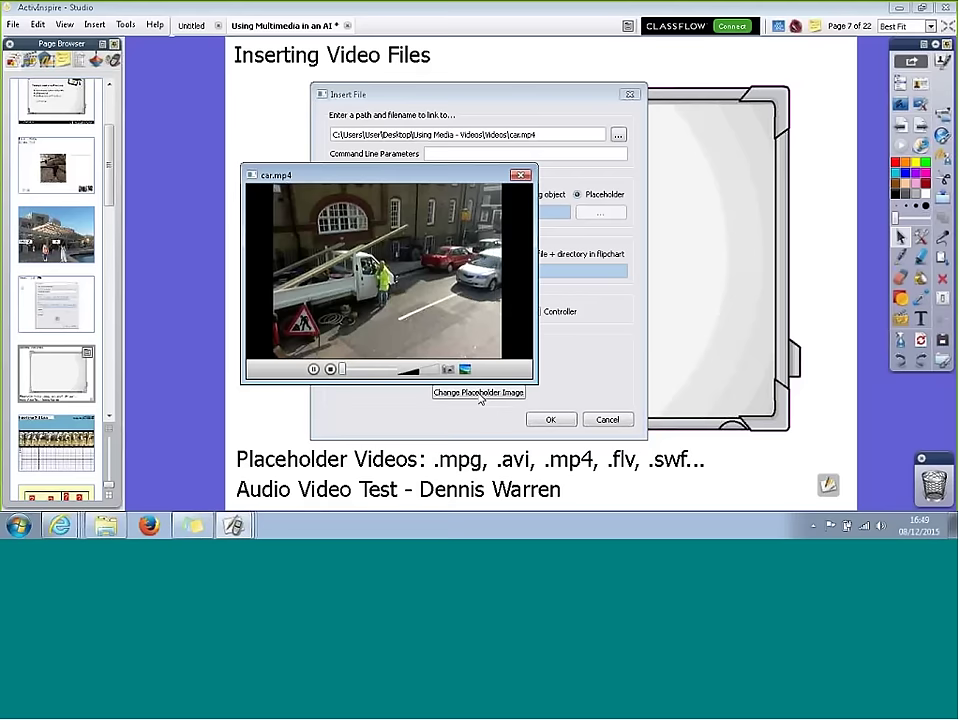
click(520, 177)
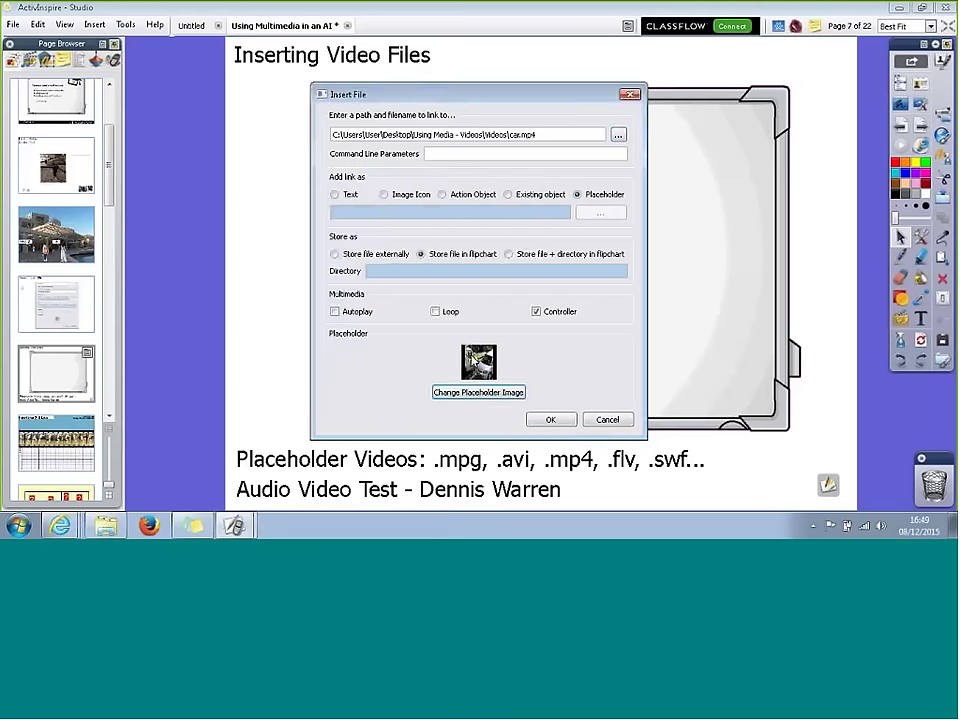
click(549, 419)
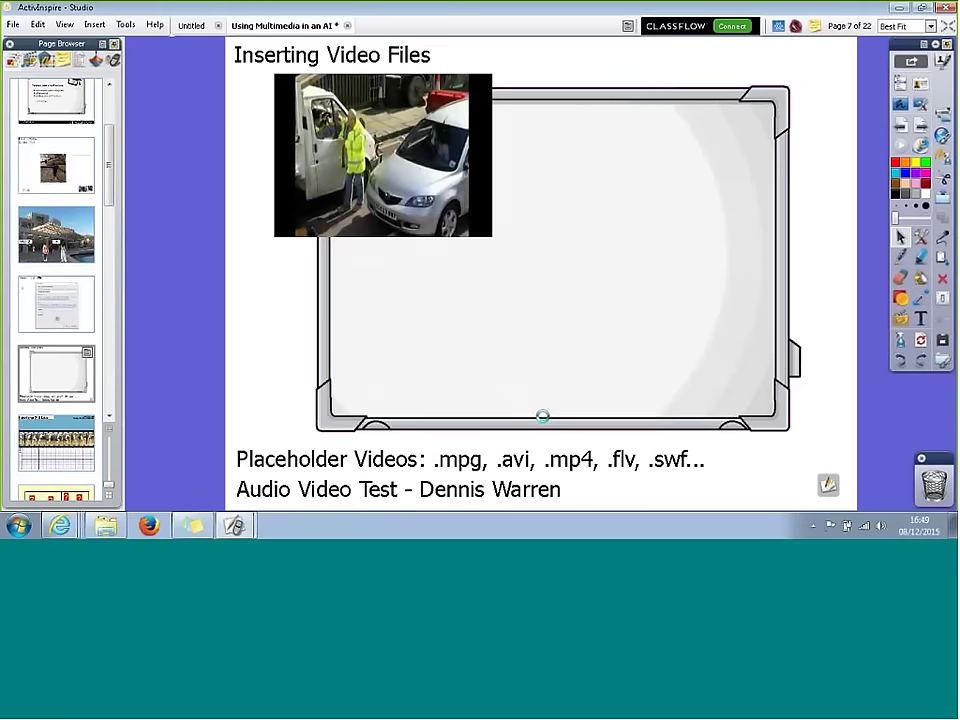
Step: Move the car video inside the whiteboard frame and enlarge it to nearly fill the frame
drag(405, 188, 468, 218)
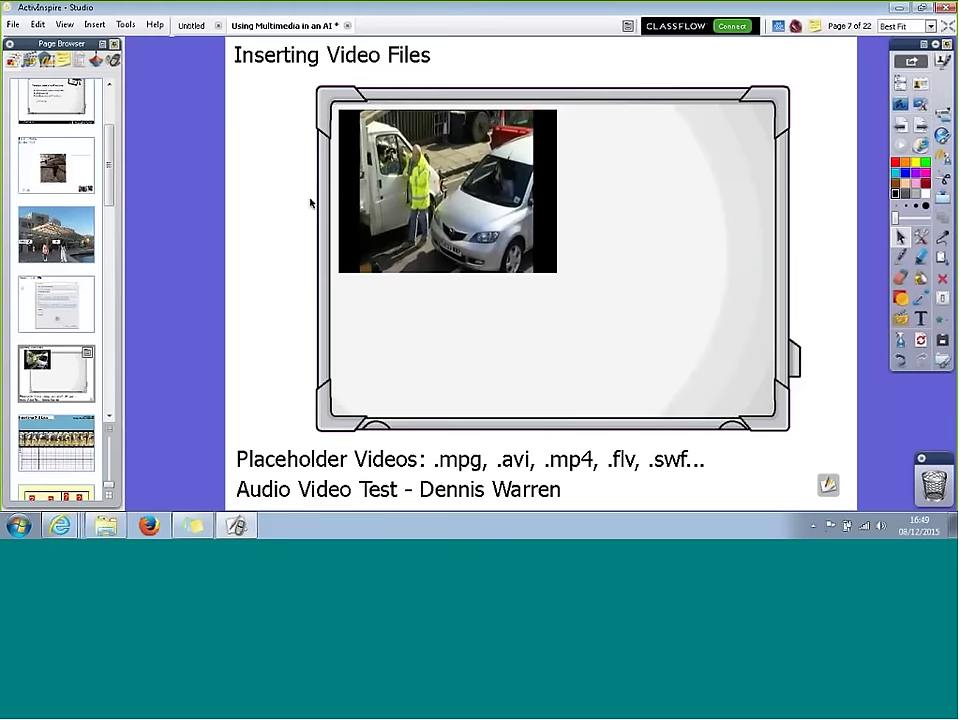
click(386, 255)
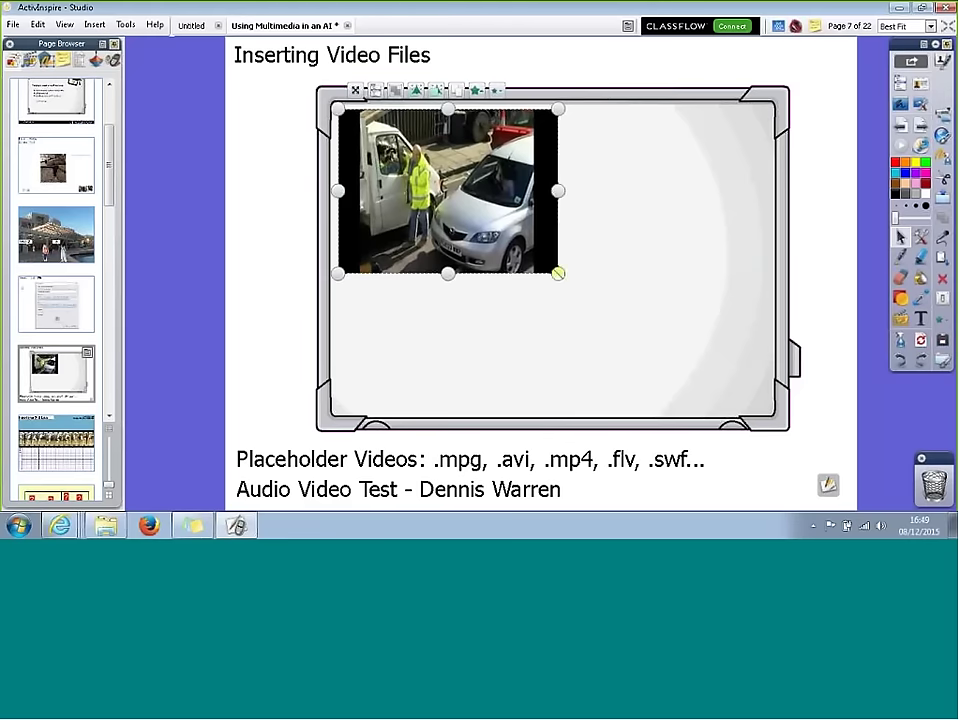
drag(558, 273, 737, 370)
drag(571, 307, 585, 305)
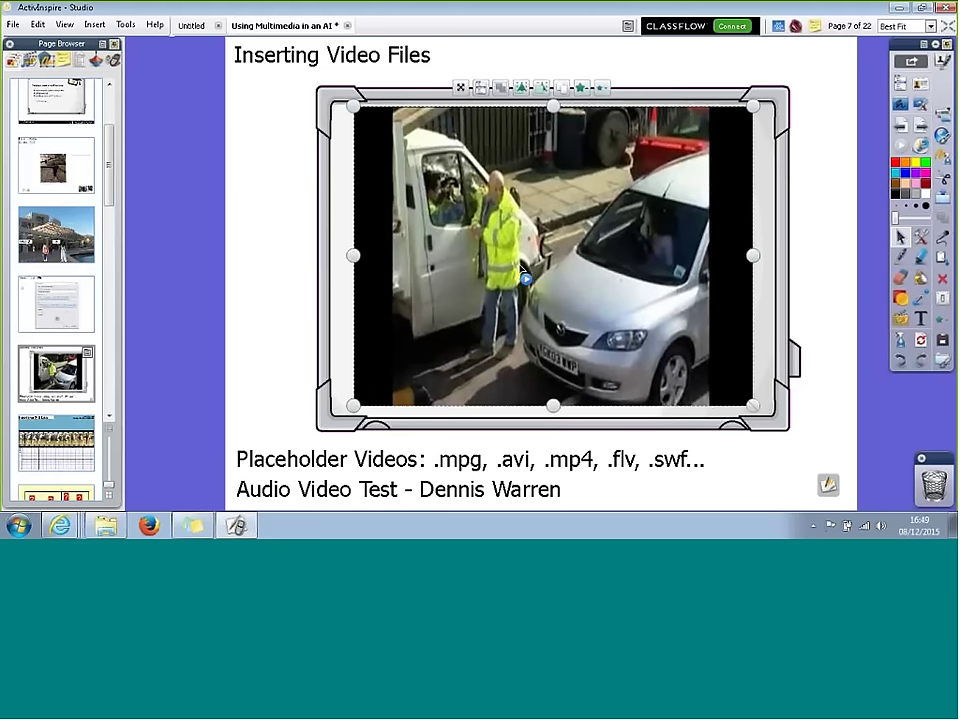
Step: Shrink the playing car video to a small thumbnail and move it to the upper-left corner of the page
click(243, 242)
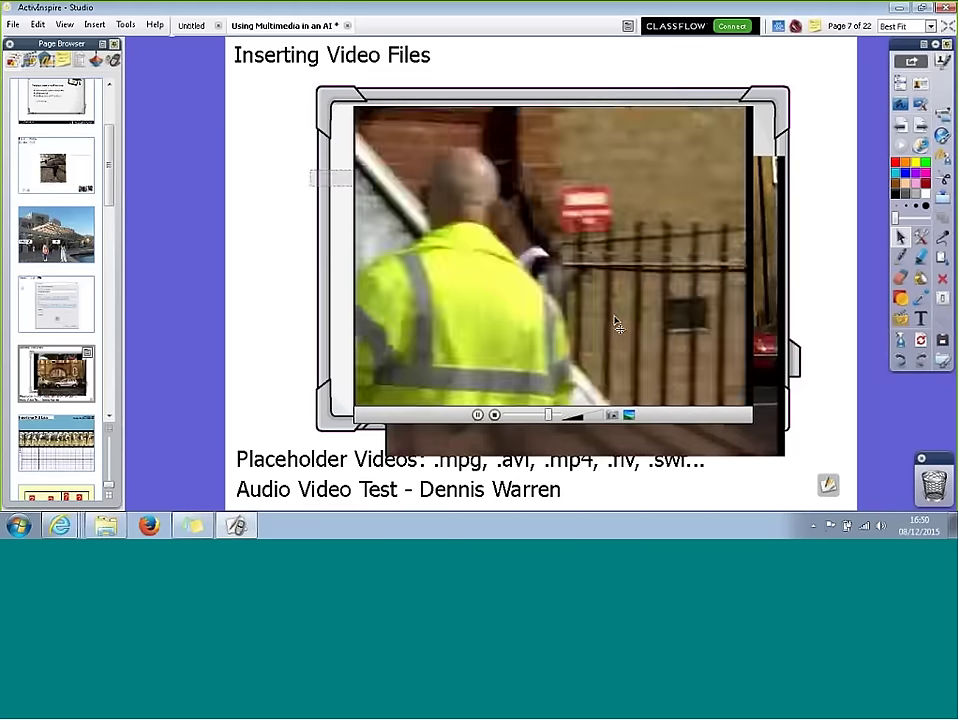
click(625, 328)
drag(650, 318, 388, 135)
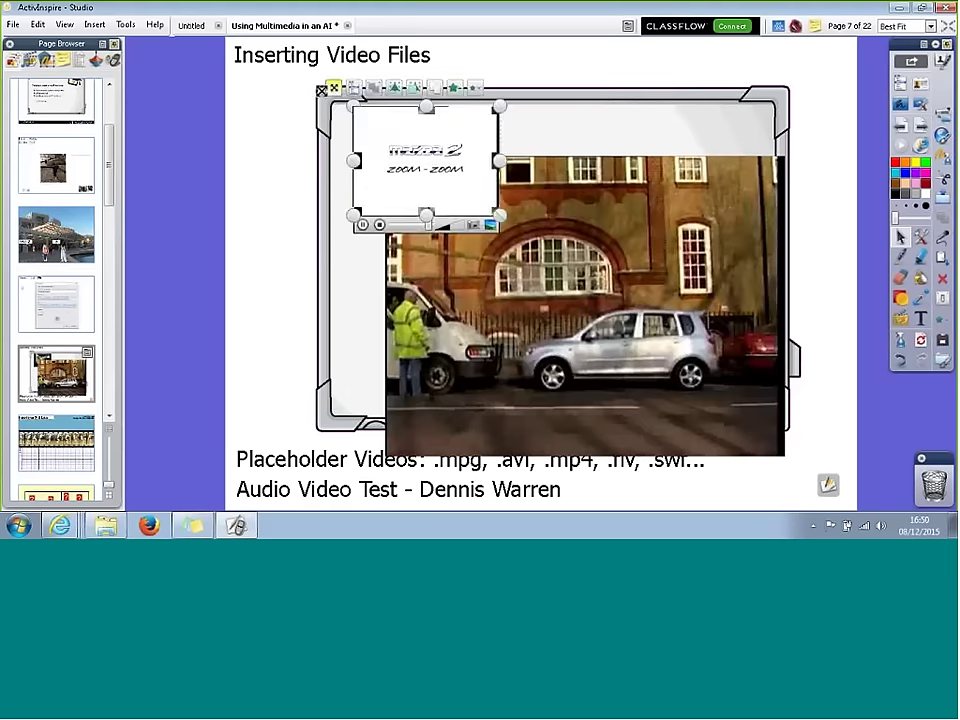
drag(333, 87, 176, 77)
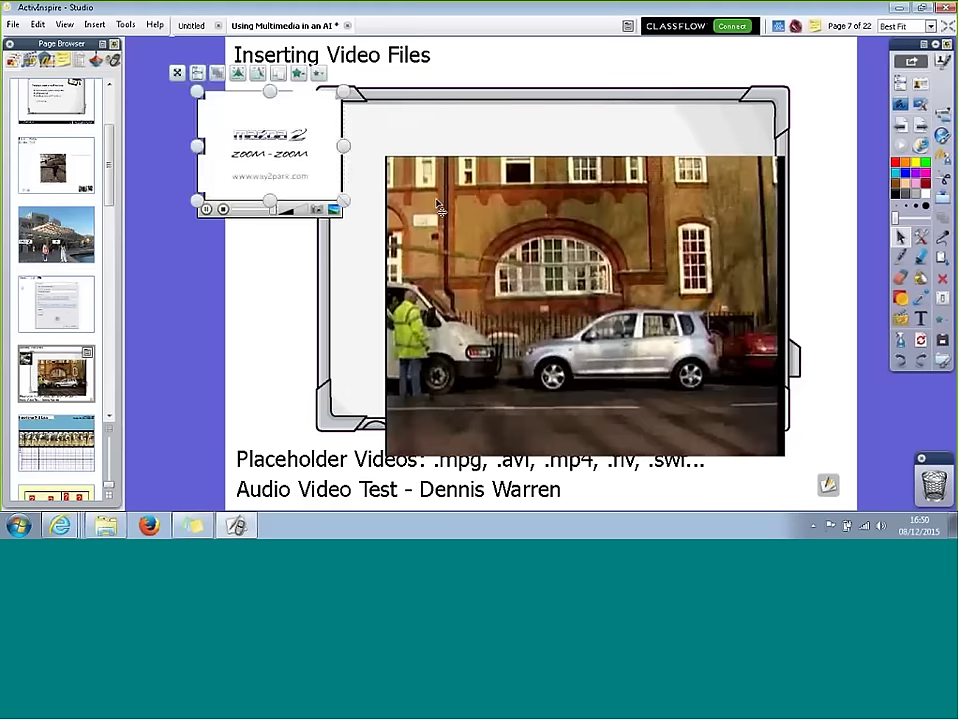
Step: Spread the captured stills of the car video apart on the page and go to page 8, Newtons 3rd Law
click(548, 268)
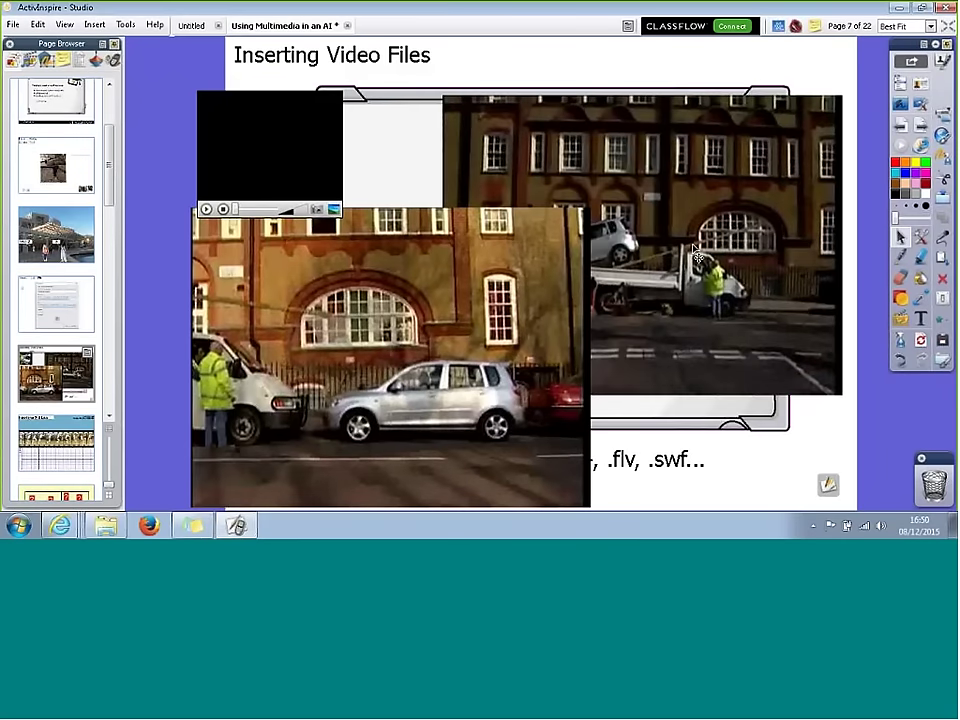
click(914, 130)
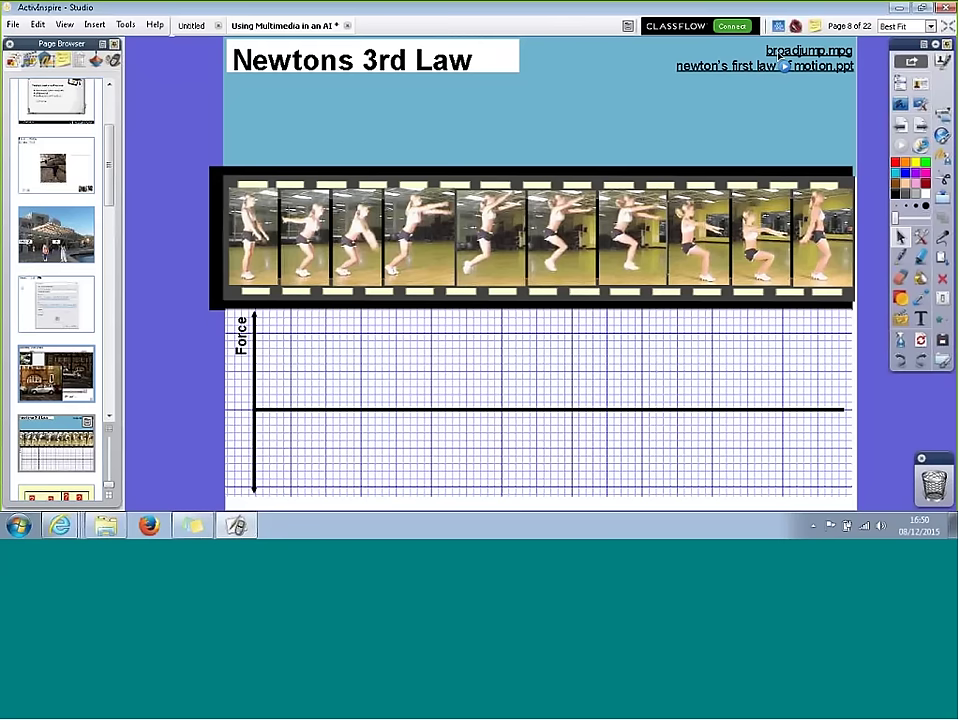
Step: Play the broadjump.mpg video linked on the Newtons 3rd Law page and close its player window
click(805, 50)
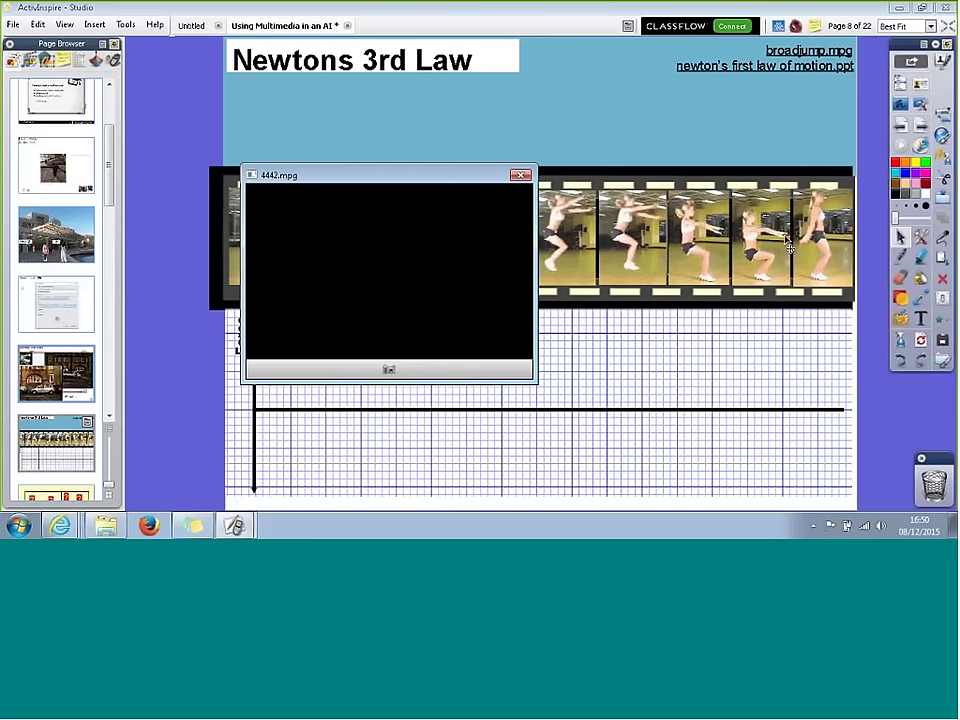
click(520, 175)
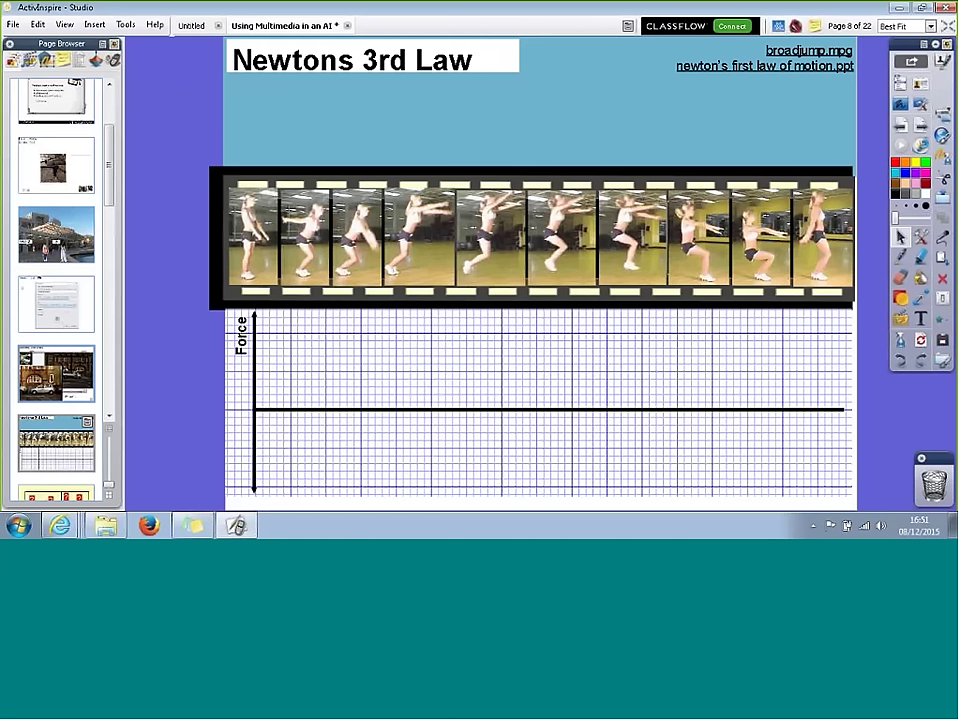
Step: Return to page 7, Inserting Video Files, and open the March of the Penquins flipchart linked beside the list of video formats
click(925, 128)
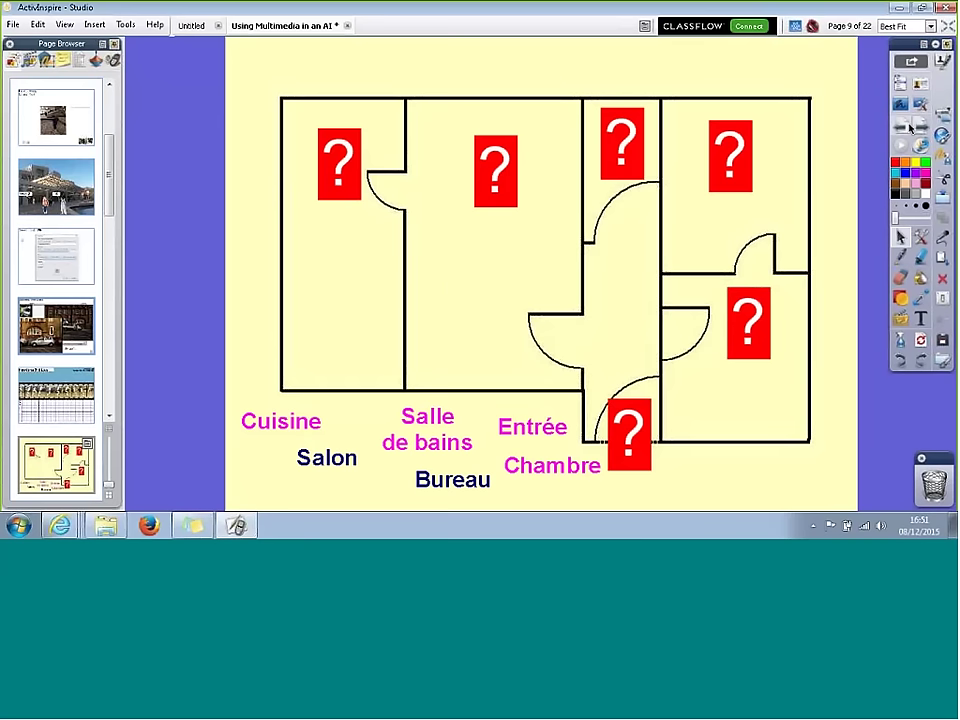
click(901, 126)
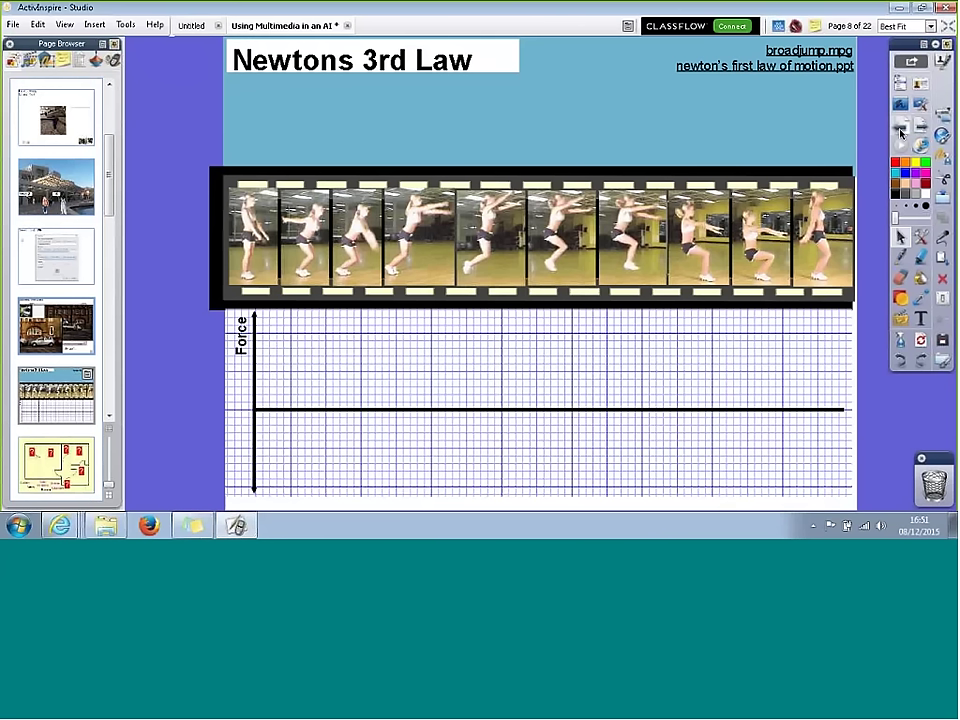
click(80, 335)
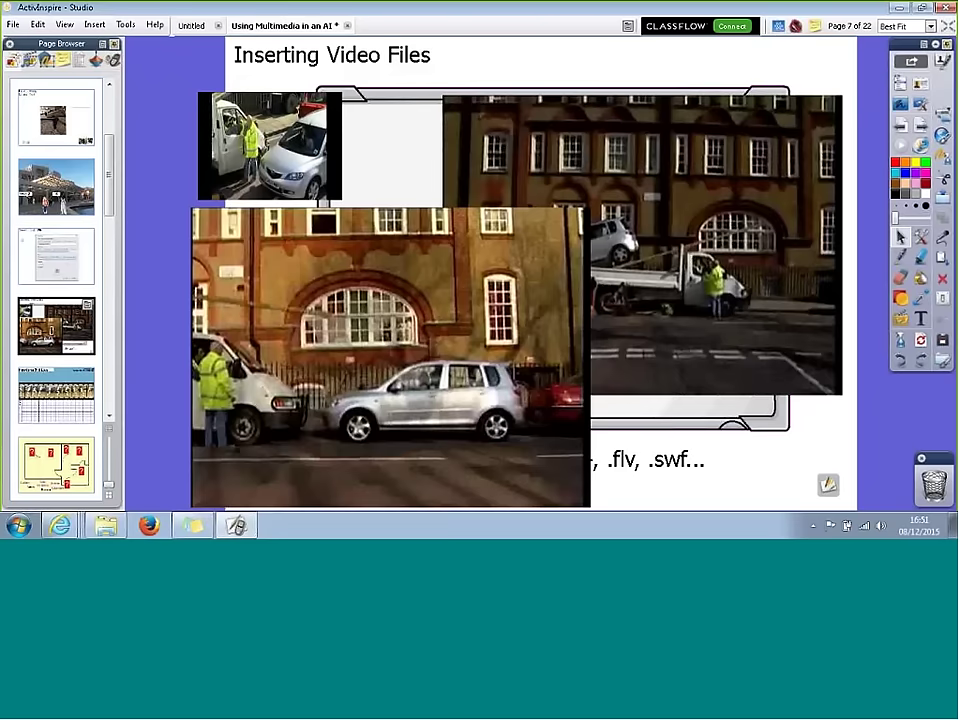
click(828, 485)
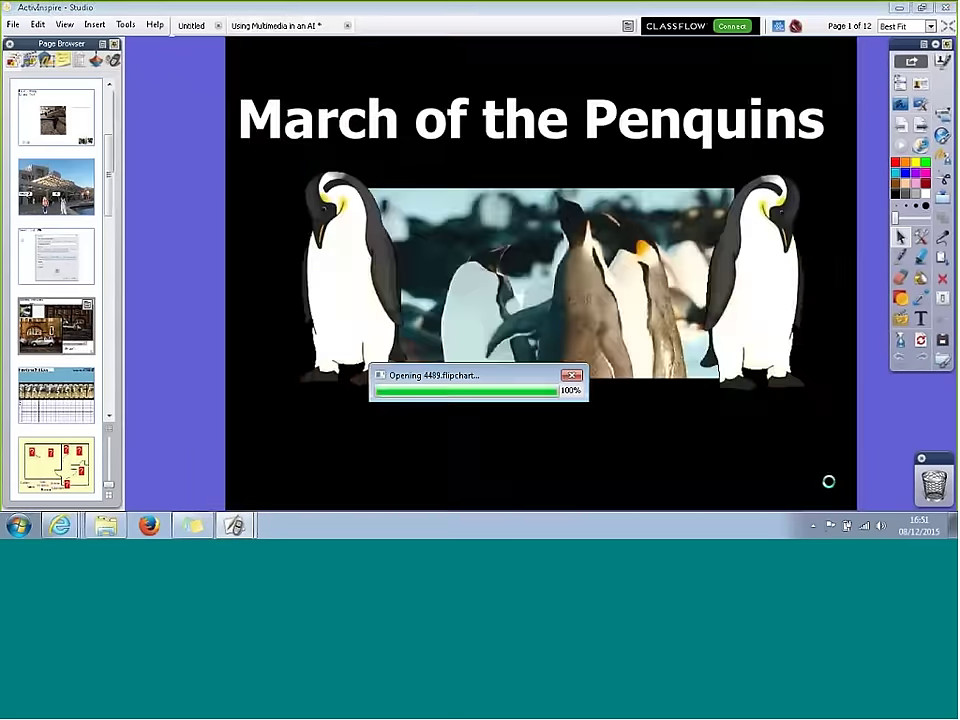